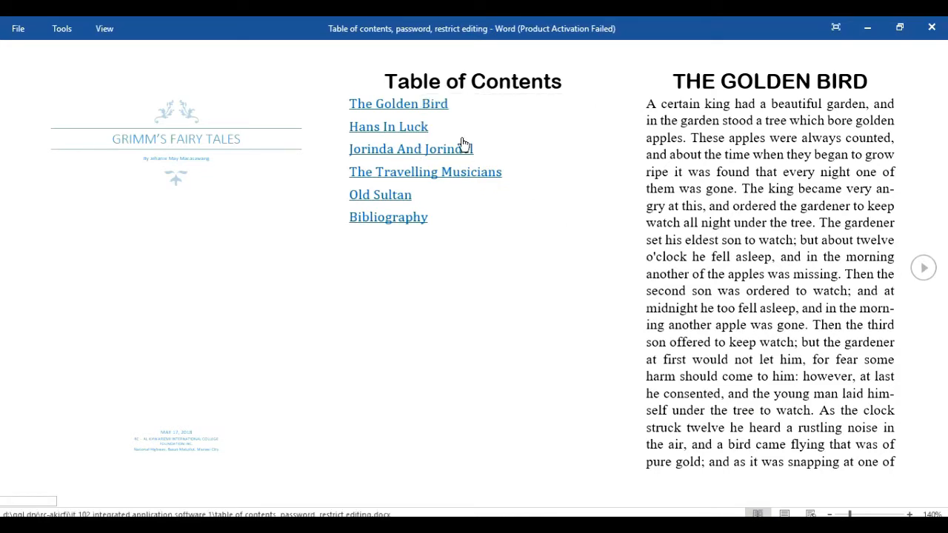
Step: In Read Mode, follow the TOC links to The Golden Bird and The Travelling Musicians, paging back after each
click(433, 111)
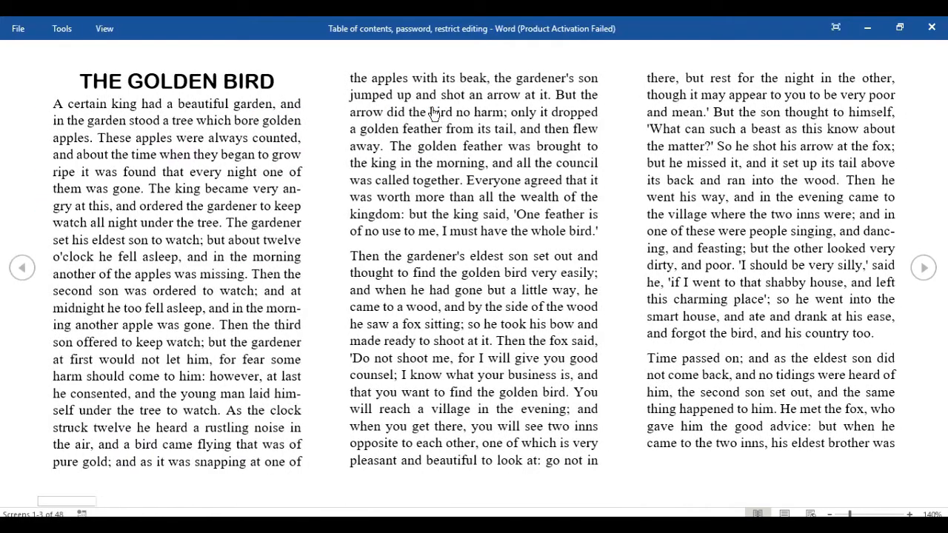
click(22, 269)
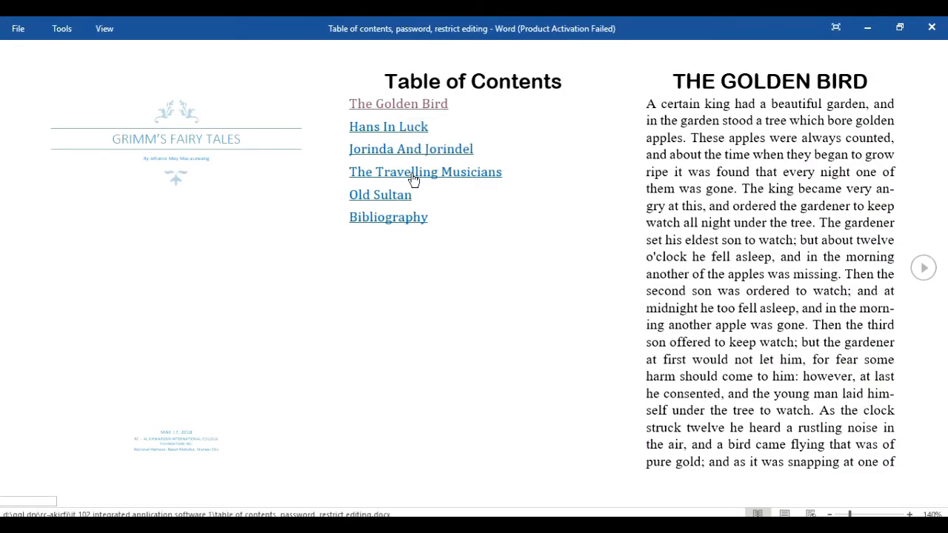
click(413, 180)
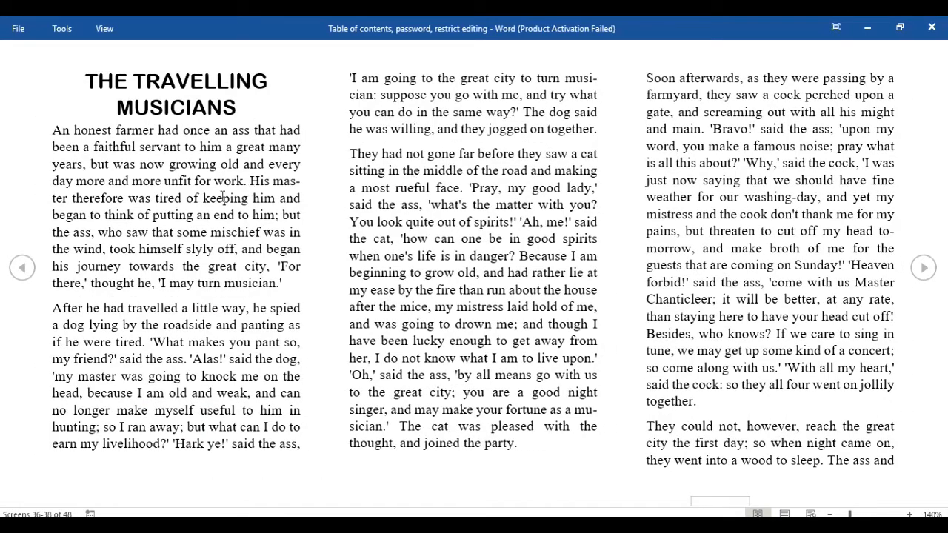
click(22, 269)
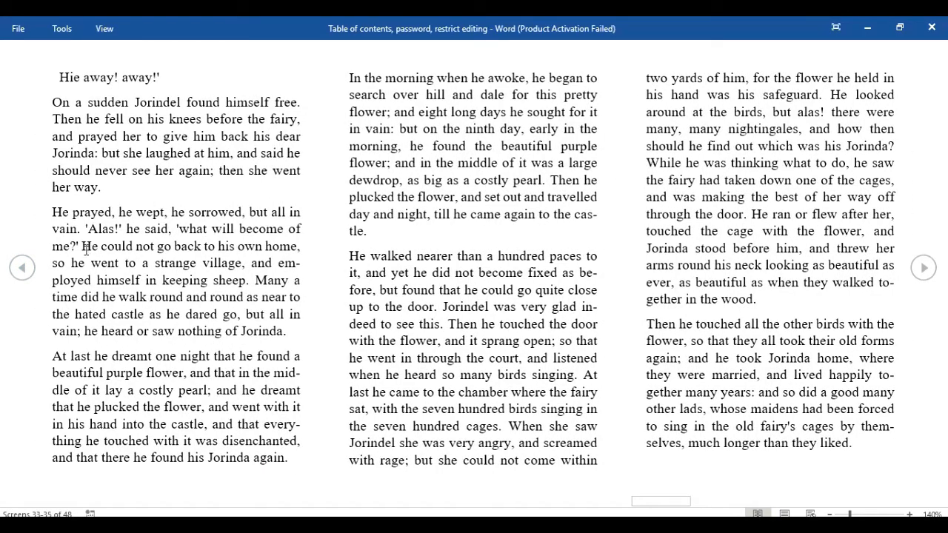
click(20, 271)
click(20, 271)
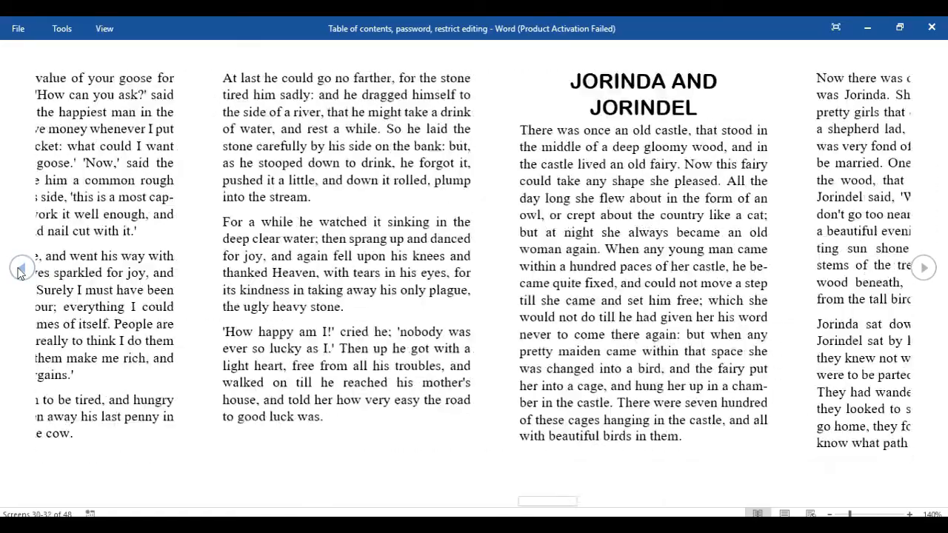
click(20, 272)
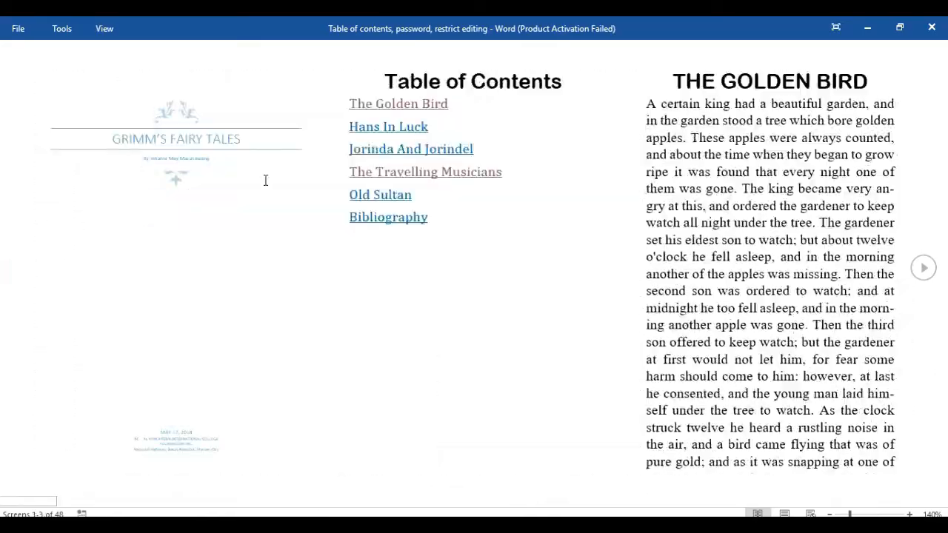
Step: Follow the Bibliography TOC link, page back to the contents, and return to Print Layout
click(383, 219)
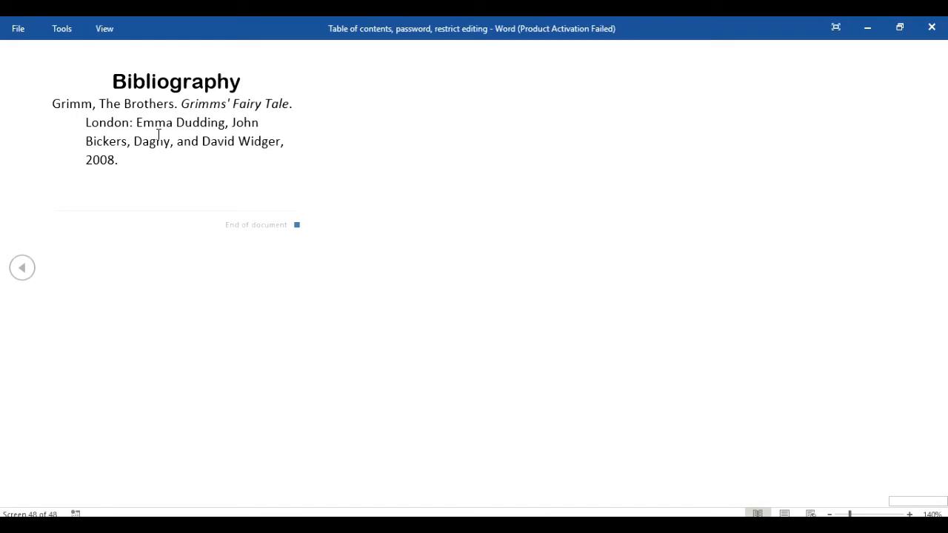
click(22, 268)
click(22, 268)
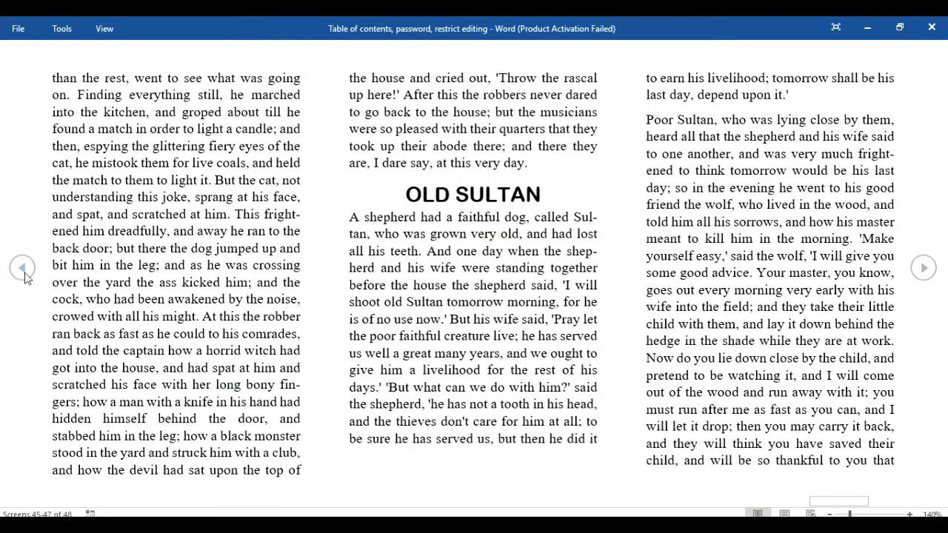
click(23, 268)
click(22, 268)
click(22, 269)
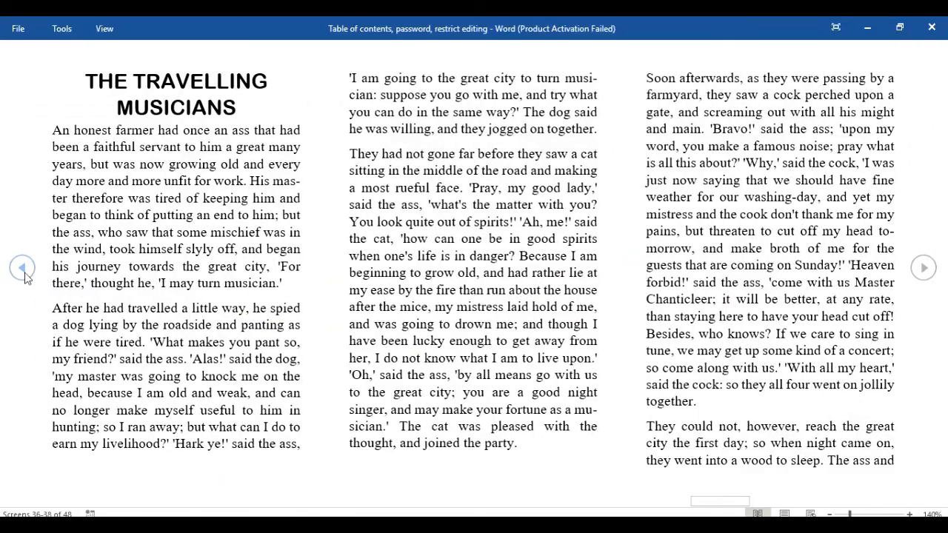
click(22, 268)
click(23, 268)
click(22, 268)
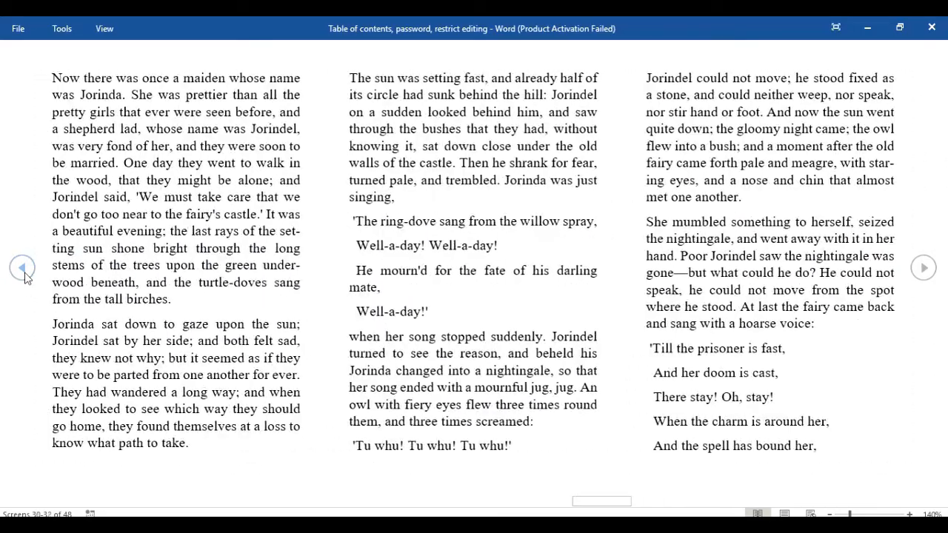
click(22, 268)
click(22, 268)
click(22, 268)
click(22, 268)
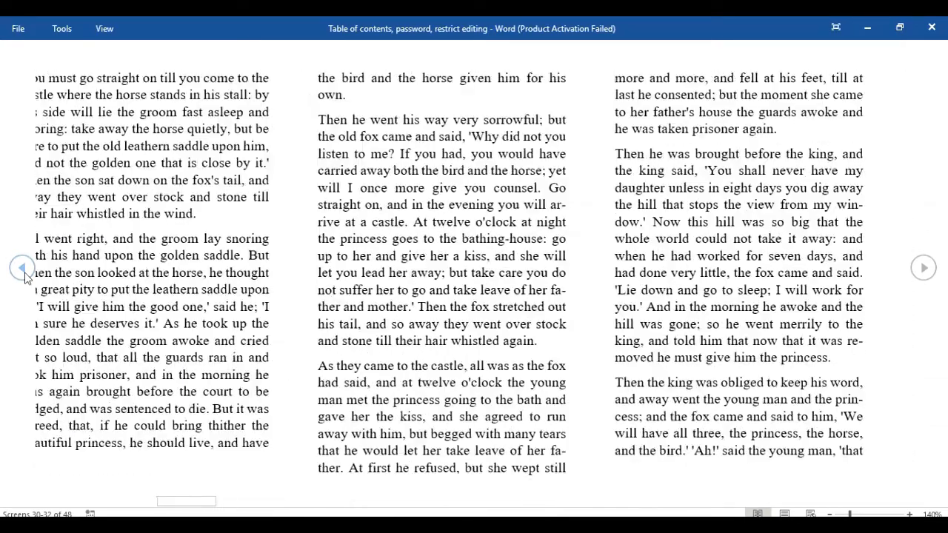
click(22, 269)
click(24, 277)
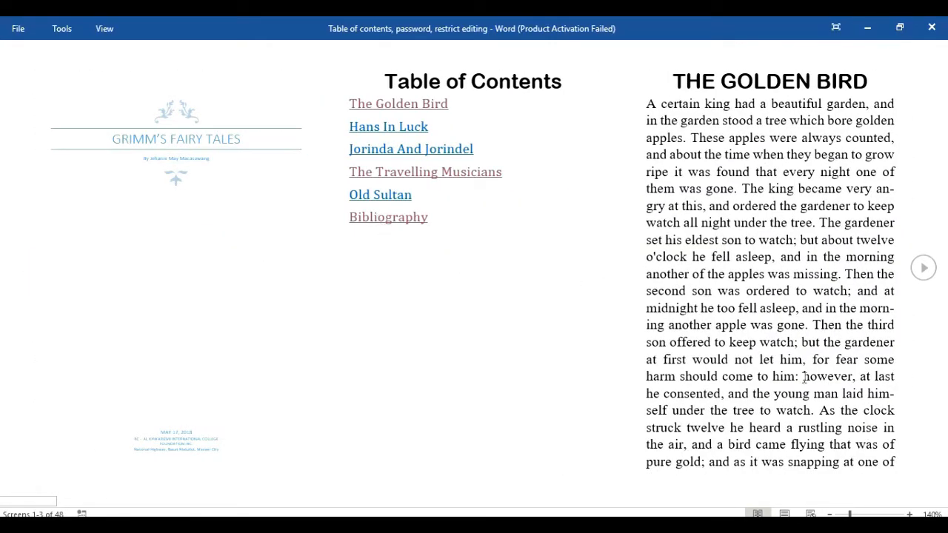
click(785, 513)
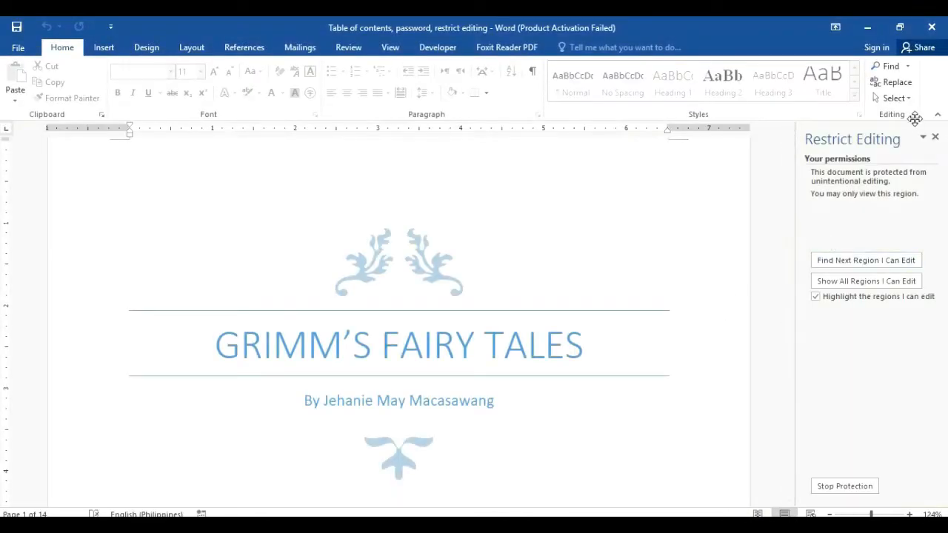
Step: Close the Restrict Editing pane and try editing the cover's address text, which is rejected
click(935, 138)
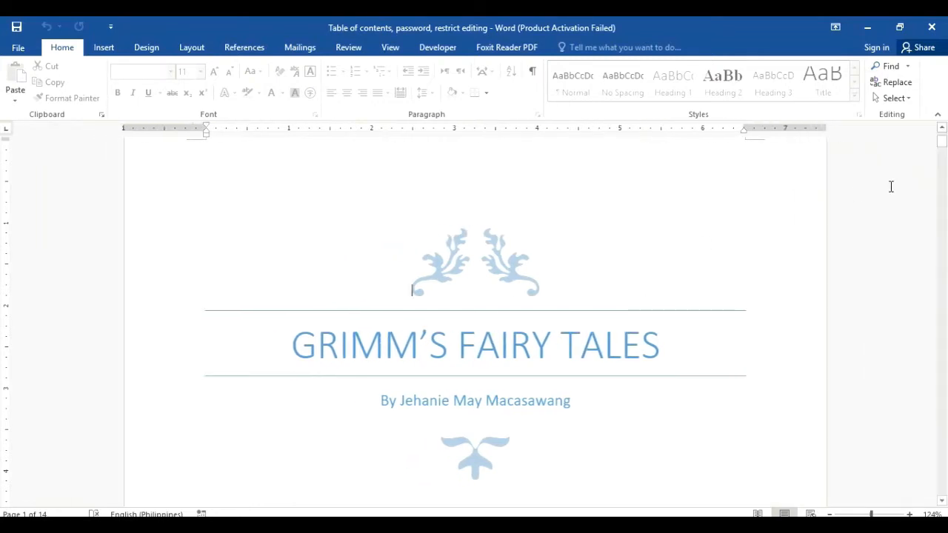
drag(943, 141, 945, 169)
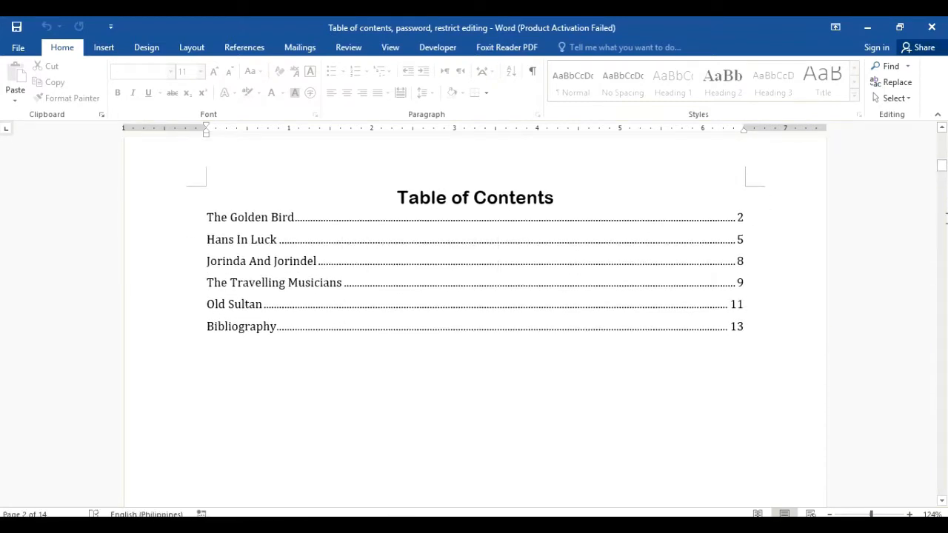
click(942, 175)
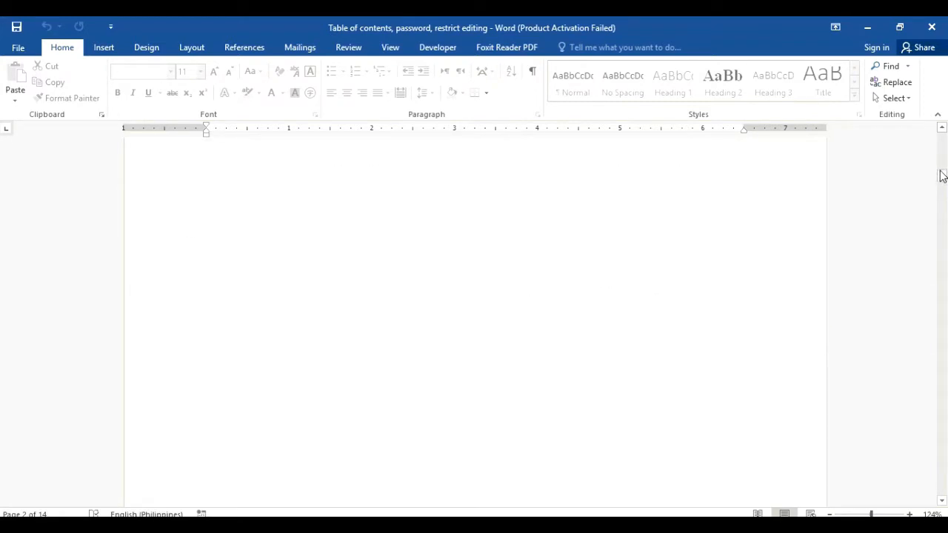
drag(941, 175, 656, 138)
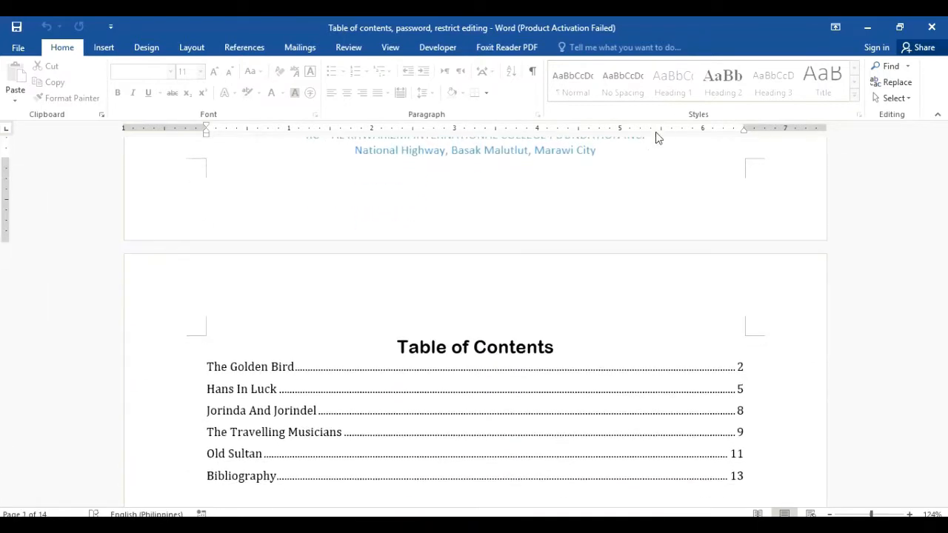
click(597, 146)
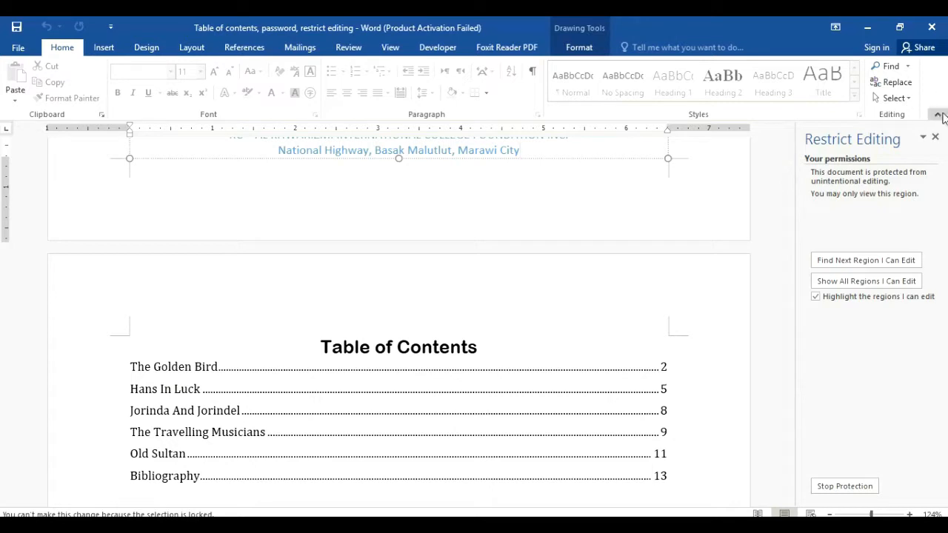
Step: Close the restrictions pane again and switch to the BLANK copy of the document
click(935, 137)
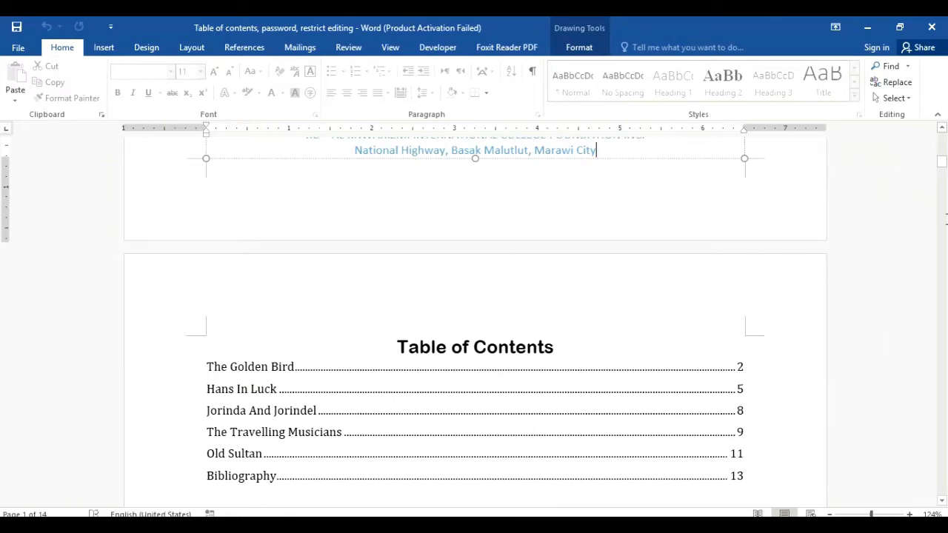
drag(943, 161, 942, 225)
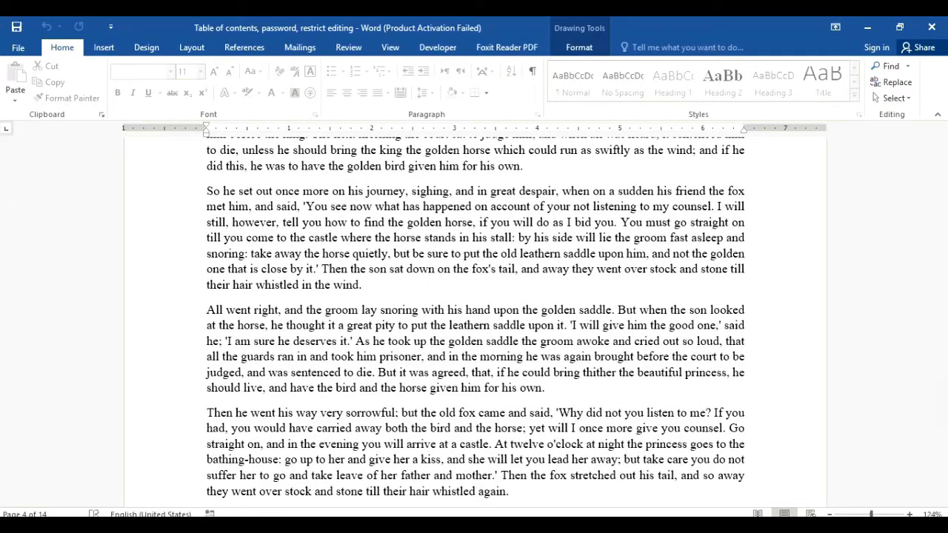
mouse_move(253, 526)
click(203, 492)
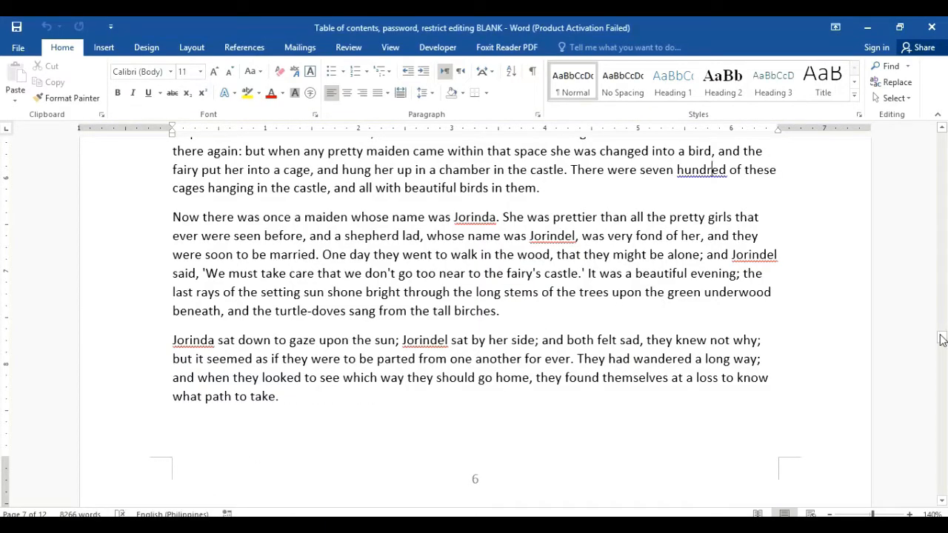
Step: Select the whole BLANK document and apply the Cambria font with Justify alignment
drag(942, 338, 941, 135)
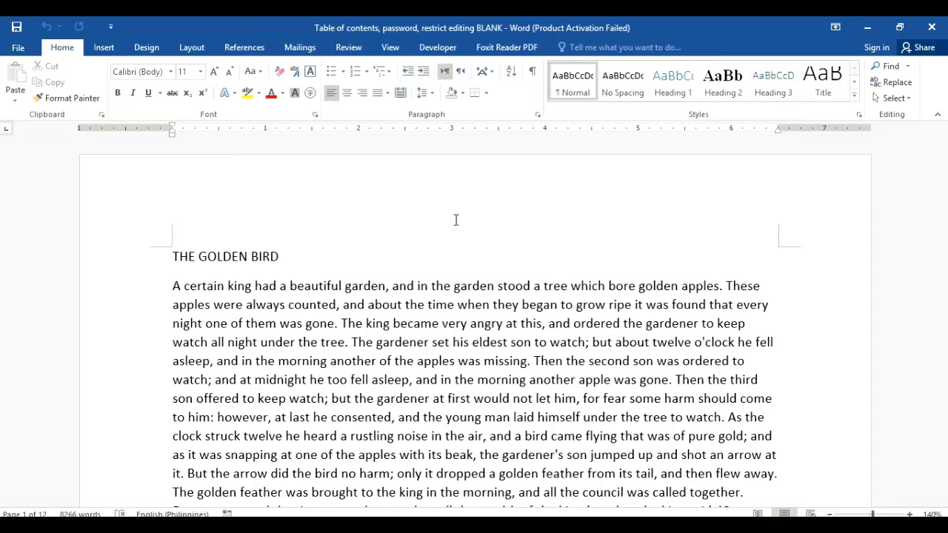
key(ctrl+a)
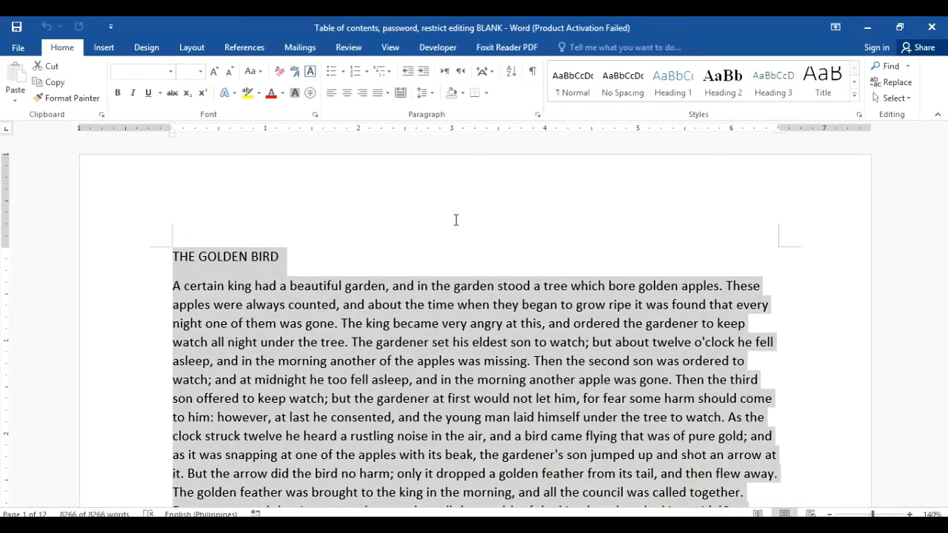
click(171, 72)
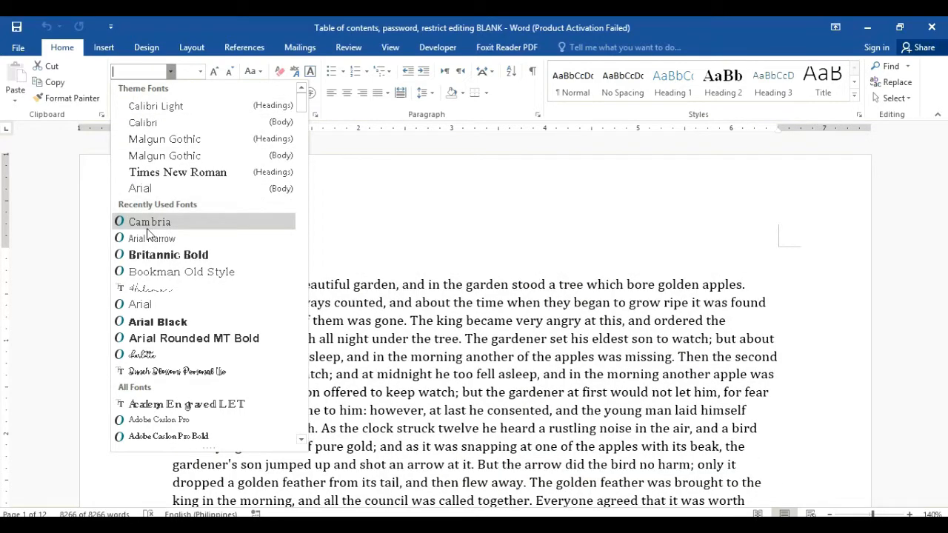
click(148, 227)
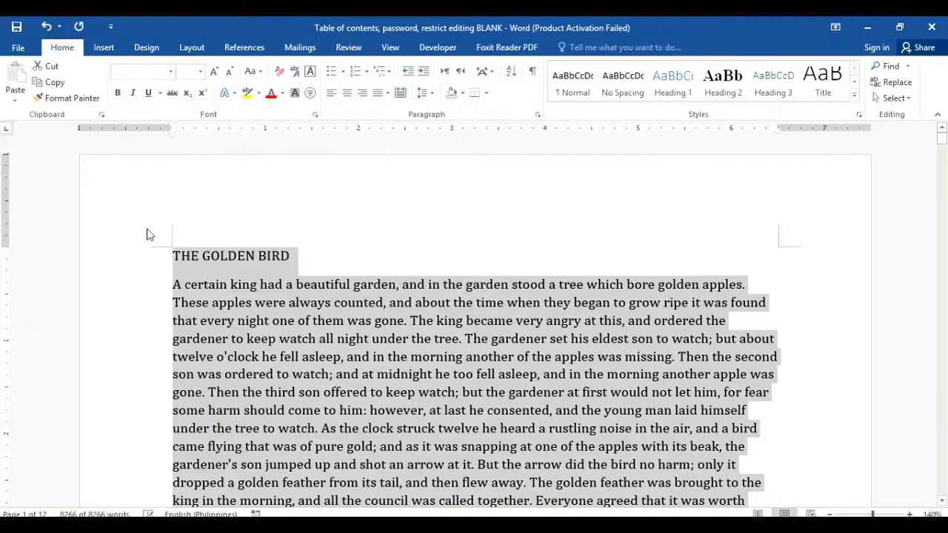
click(389, 94)
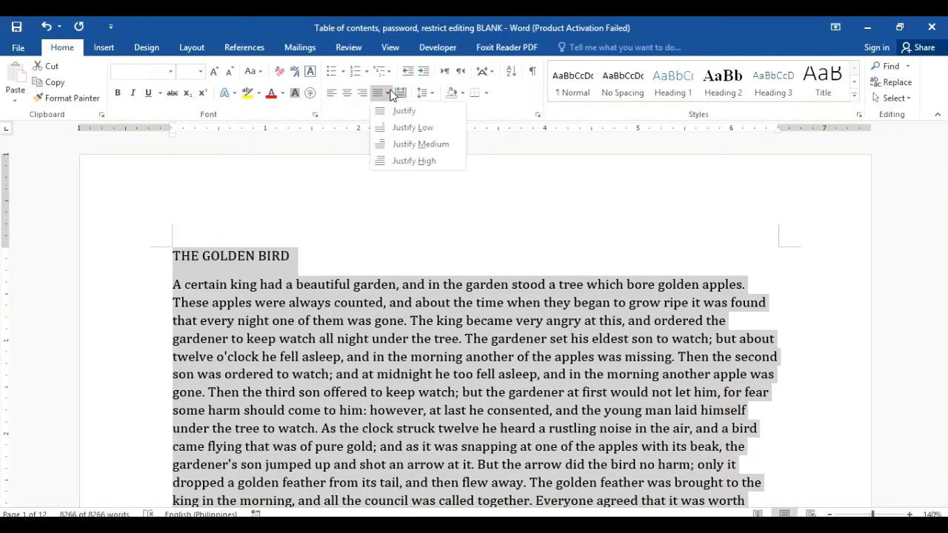
click(405, 111)
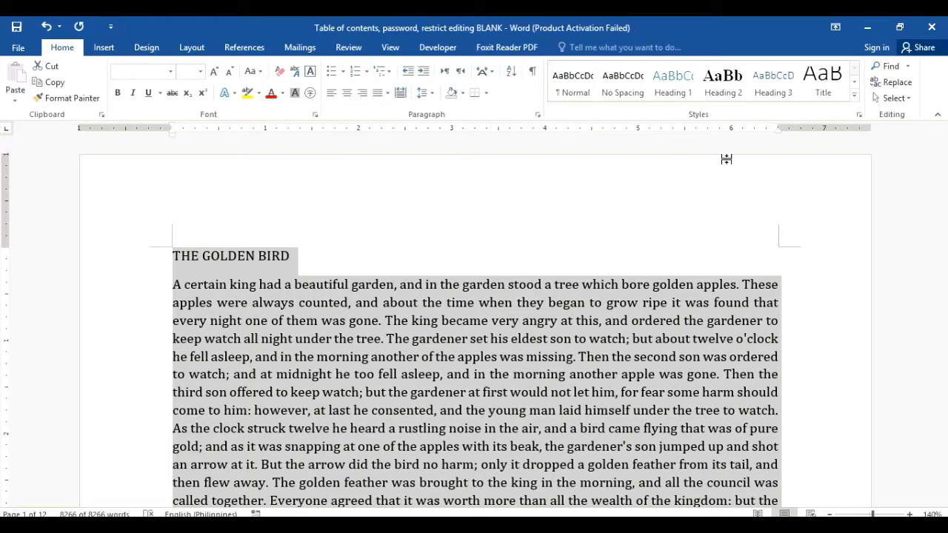
click(705, 229)
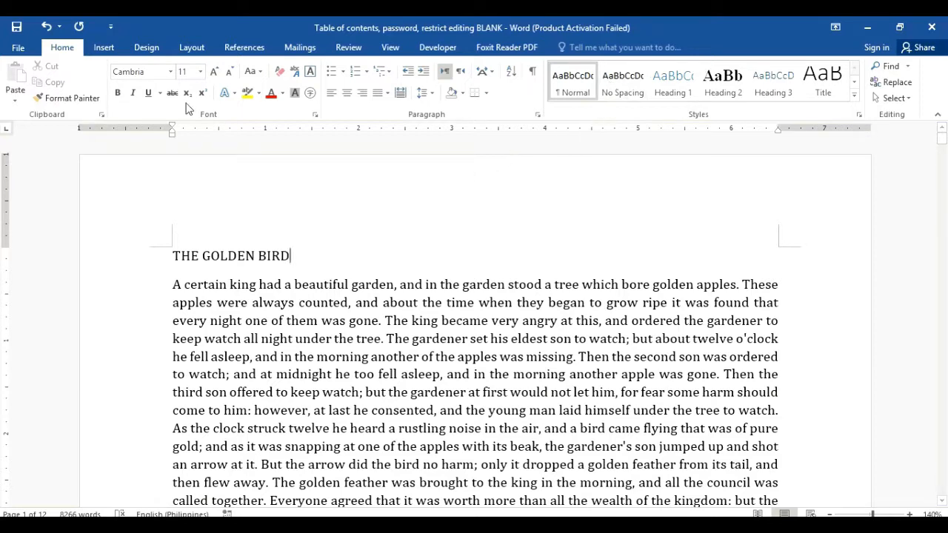
Step: Insert a Layout > Breaks > Page break before 'THE GOLDEN BIRD', leaving page 1 empty
click(105, 48)
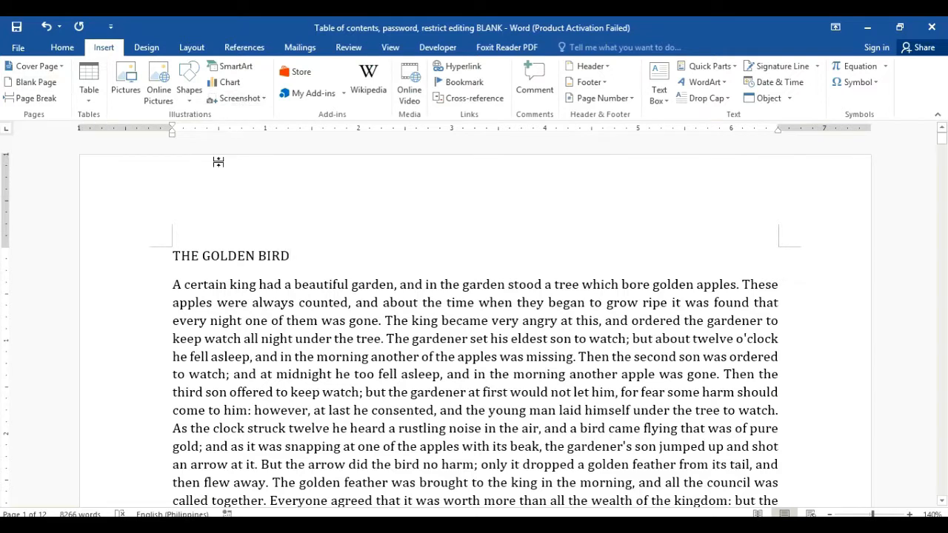
click(174, 252)
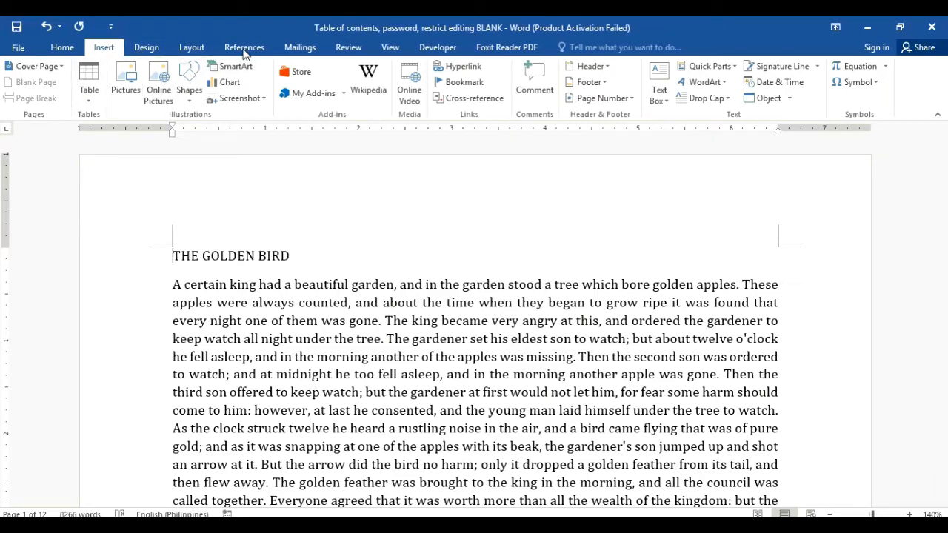
click(65, 48)
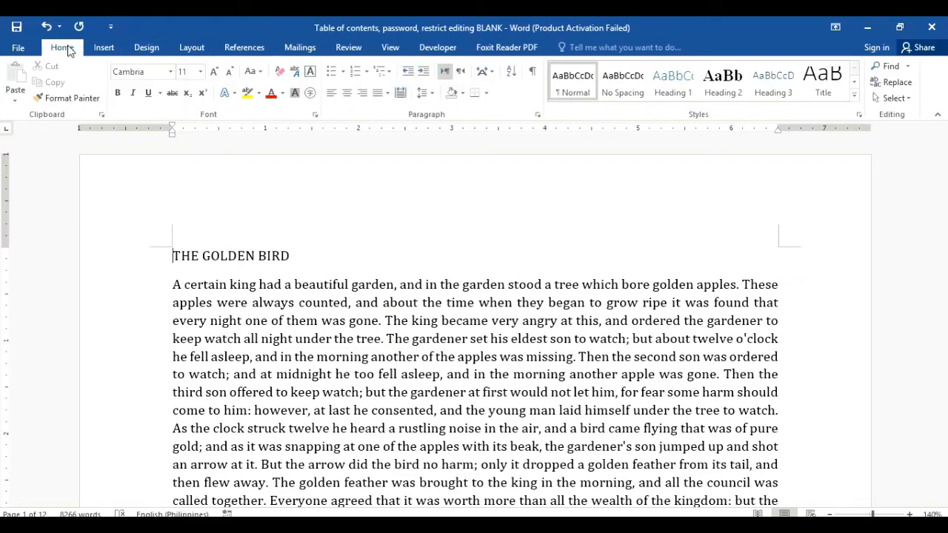
click(184, 49)
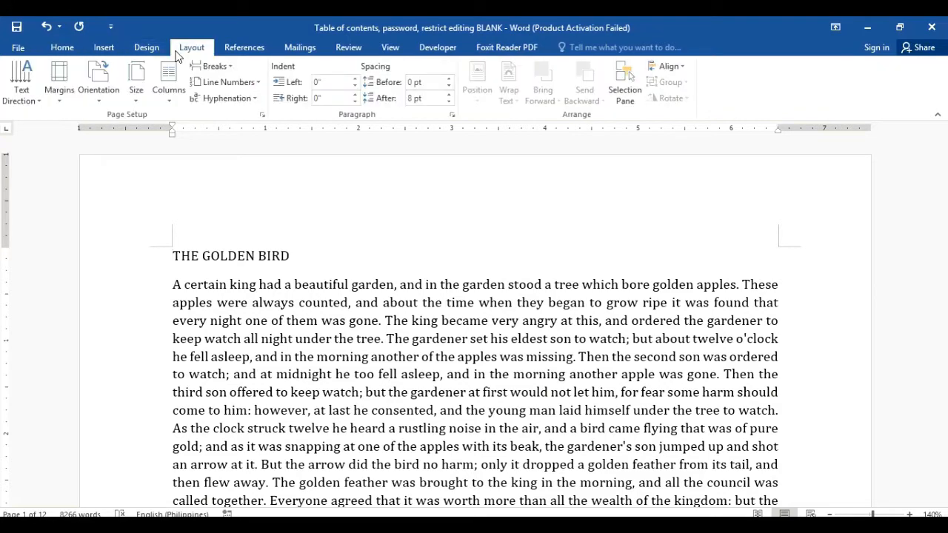
click(226, 67)
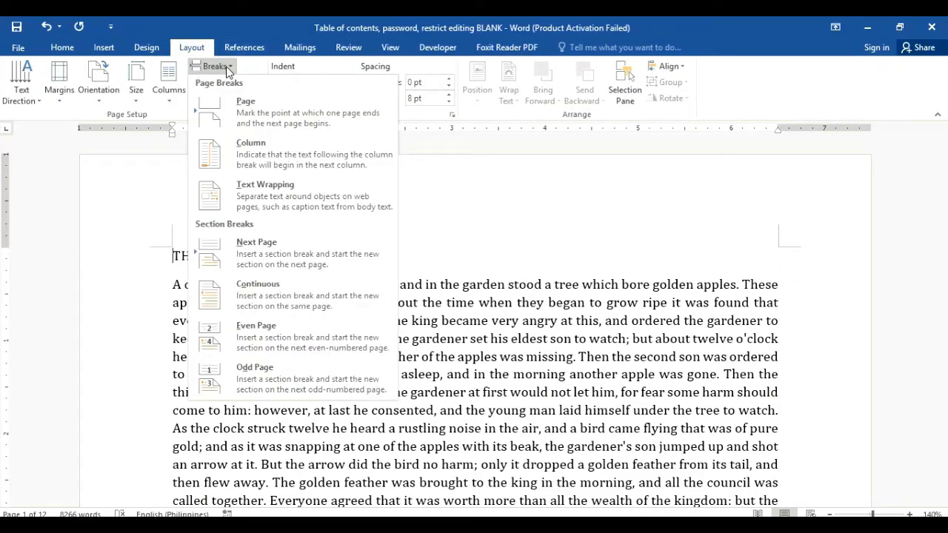
click(262, 109)
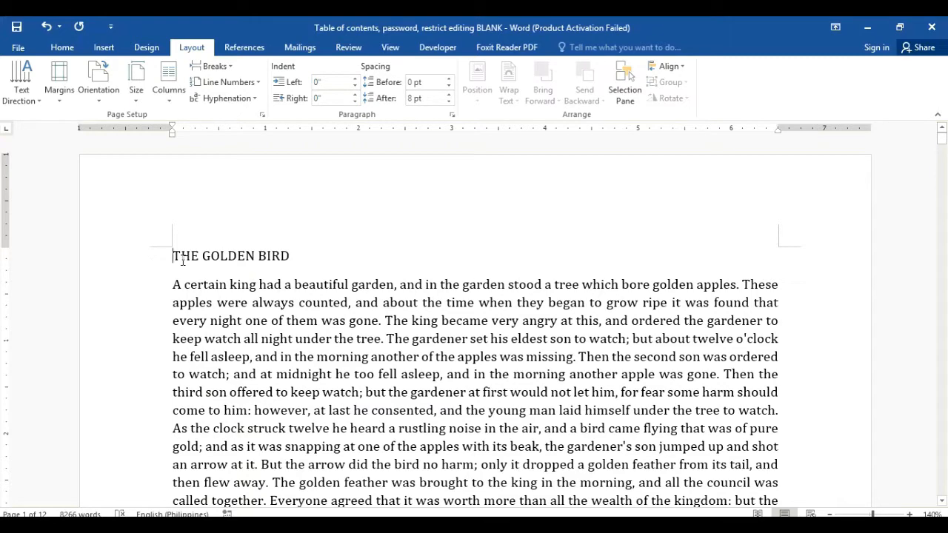
drag(182, 261, 419, 357)
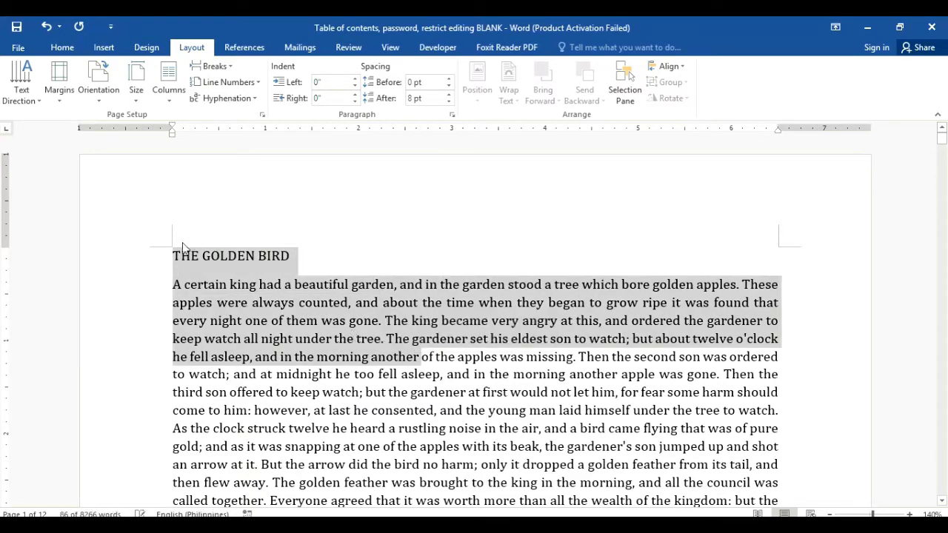
click(175, 253)
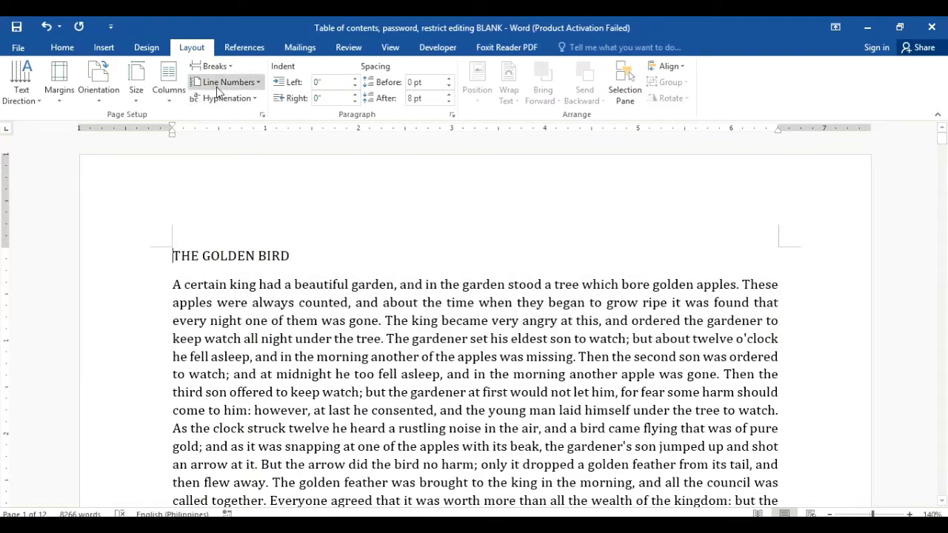
click(212, 66)
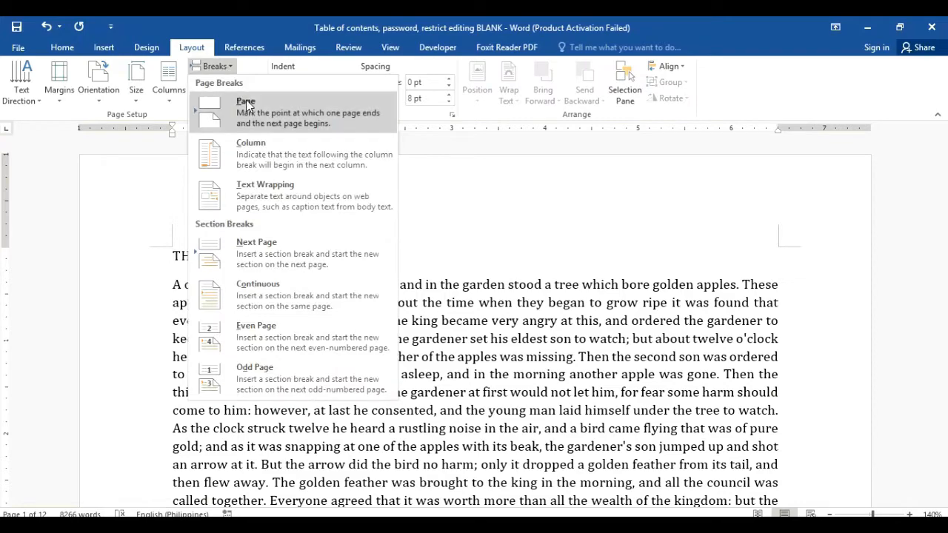
click(246, 100)
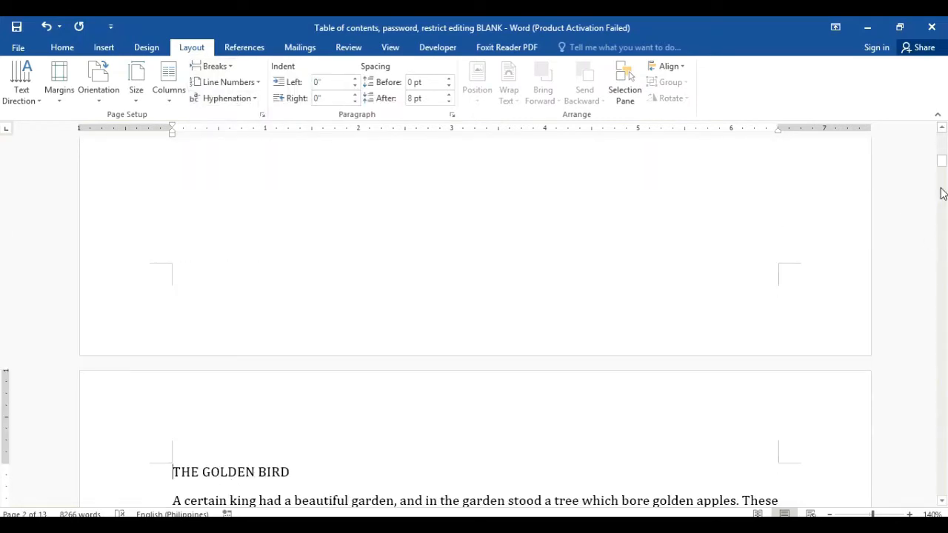
drag(942, 163, 942, 141)
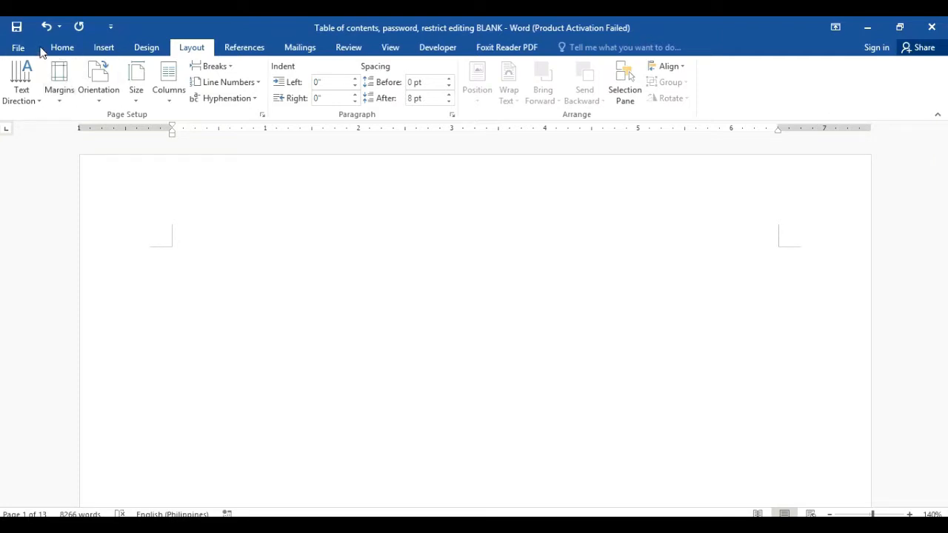
Step: Select the whole document and apply the No Spacing style
click(62, 49)
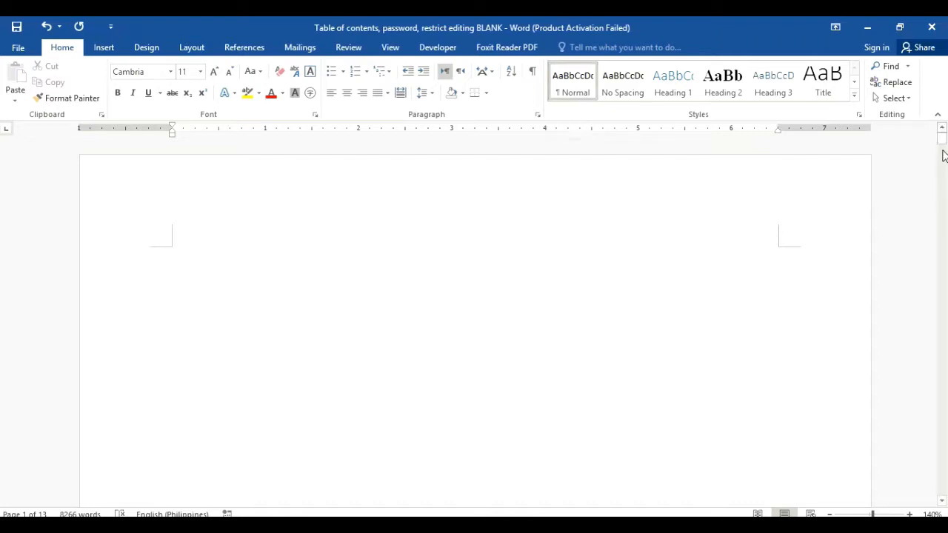
key(ctrl+a)
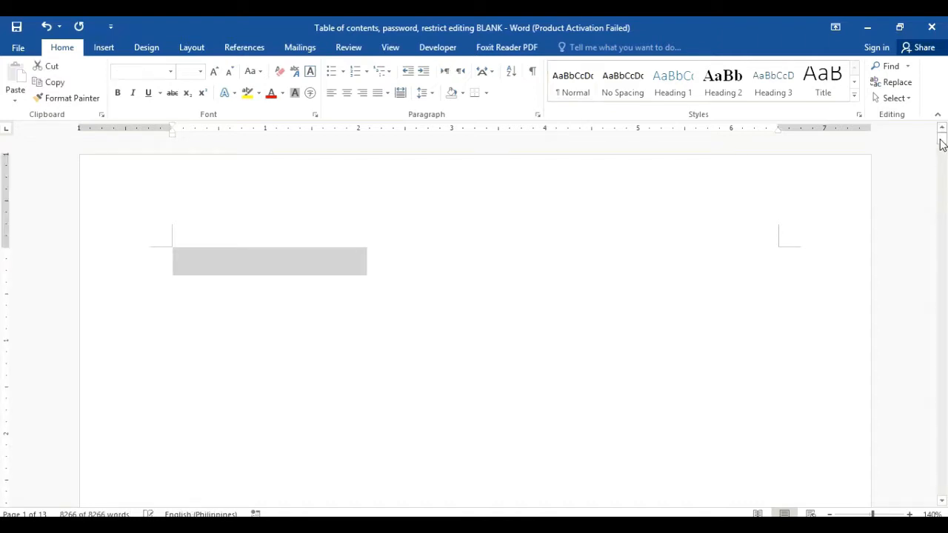
click(610, 83)
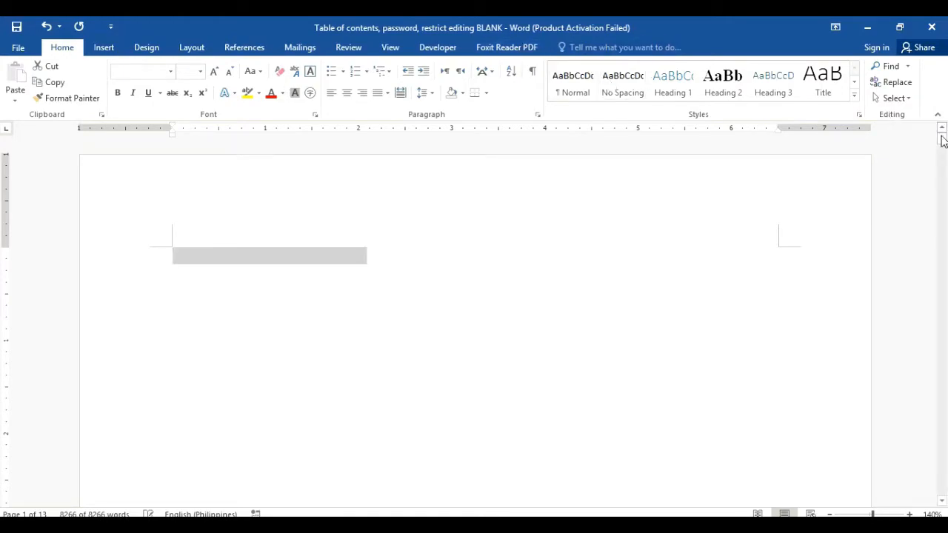
drag(942, 130, 942, 170)
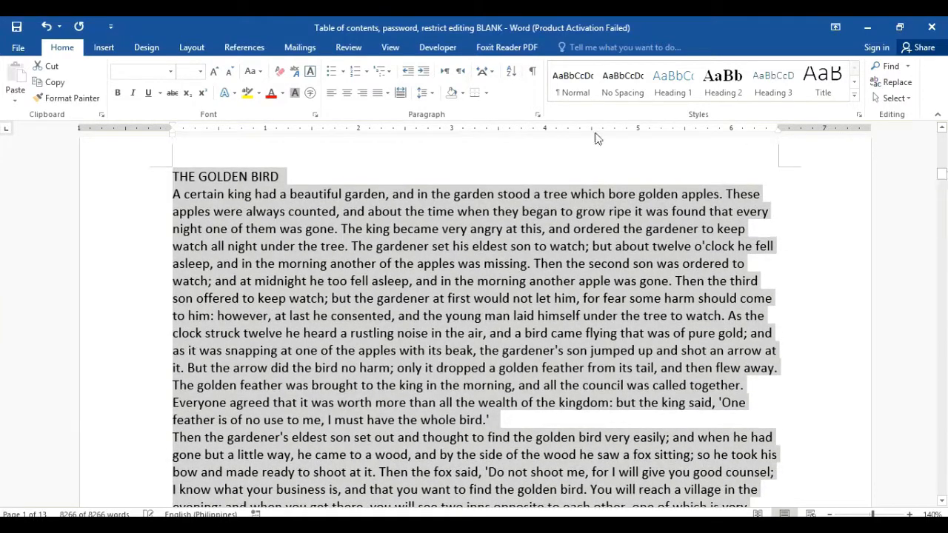
Step: Set all the text to 11-point Cambria, fully justified
click(174, 76)
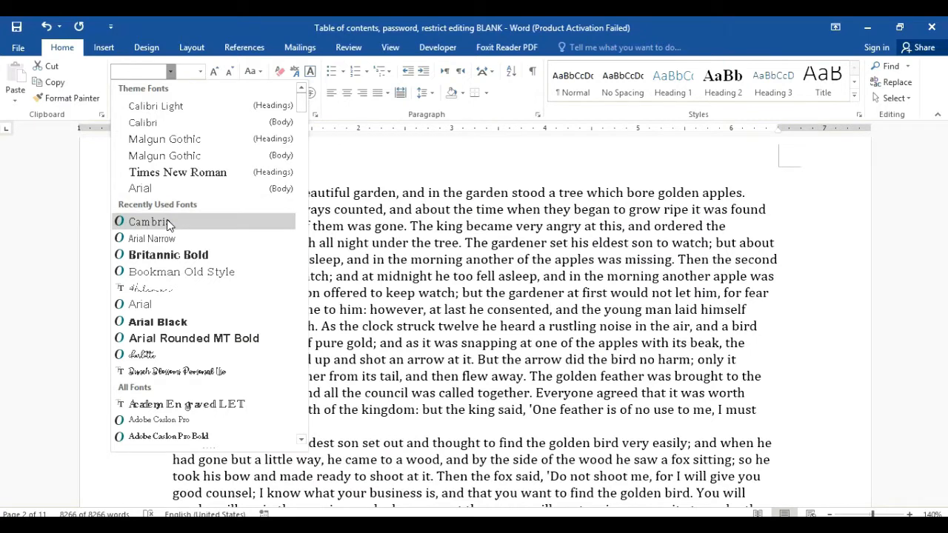
click(168, 222)
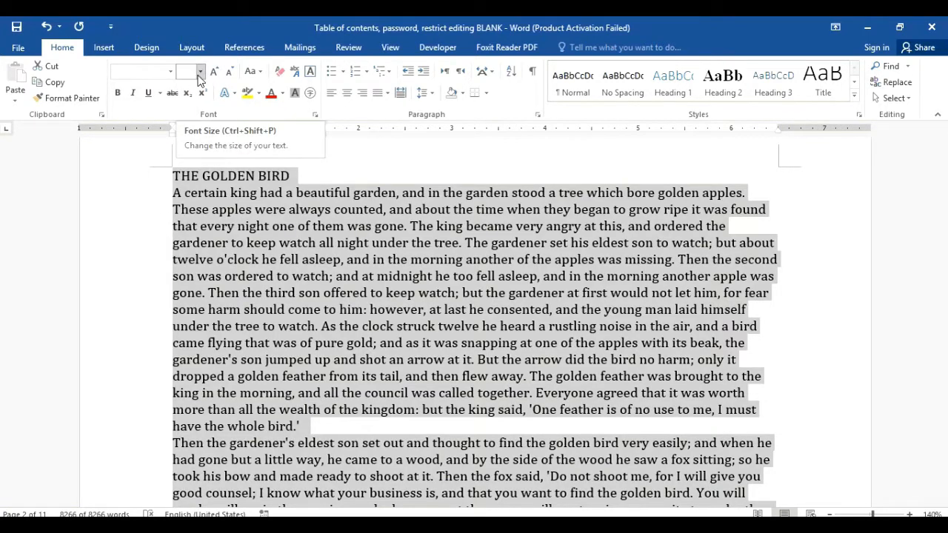
click(385, 93)
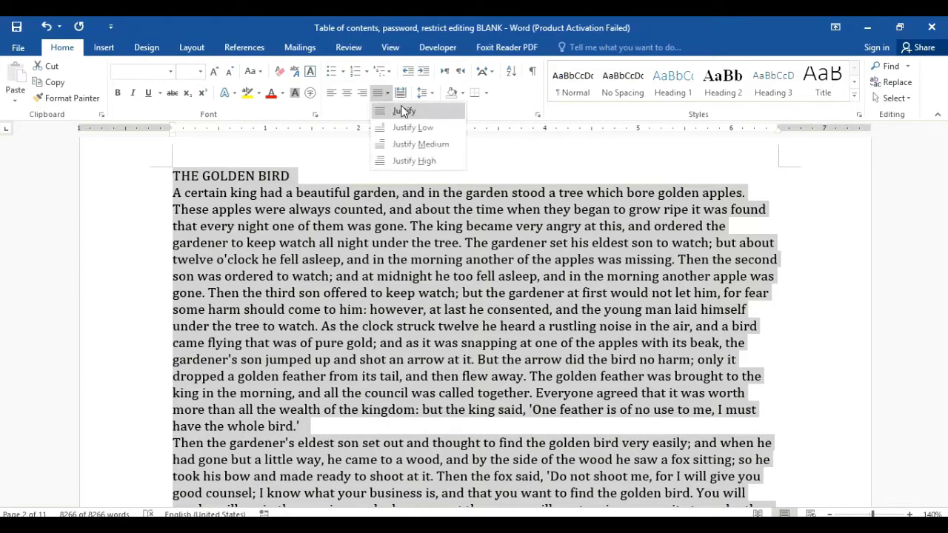
click(403, 111)
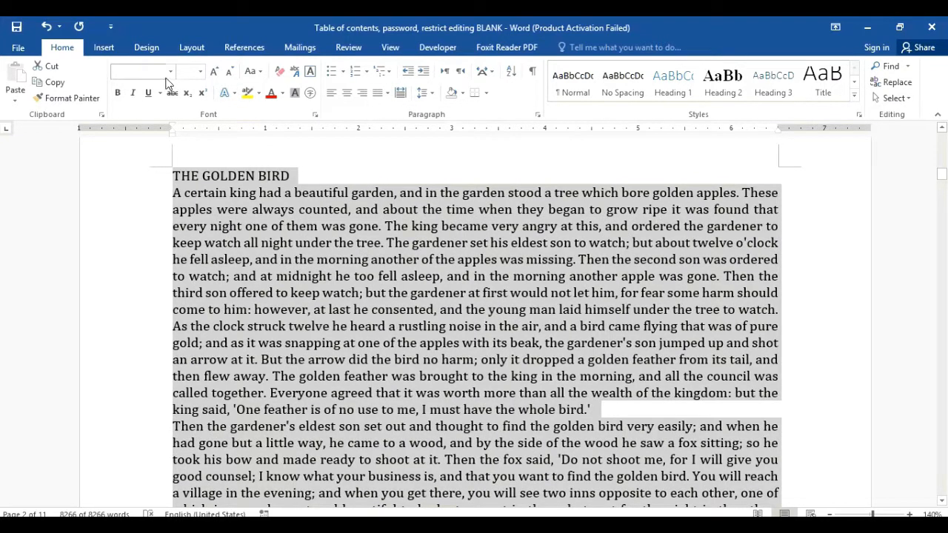
click(201, 73)
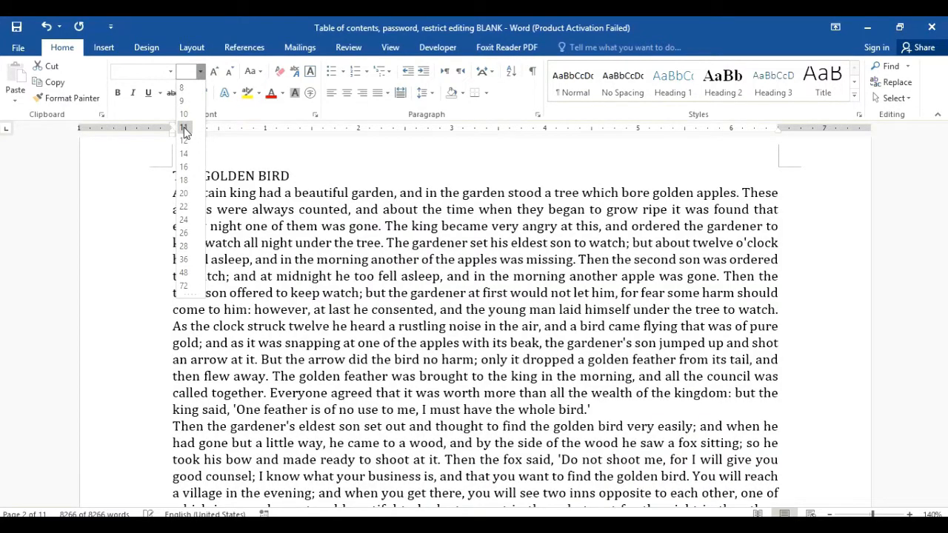
click(185, 131)
click(508, 230)
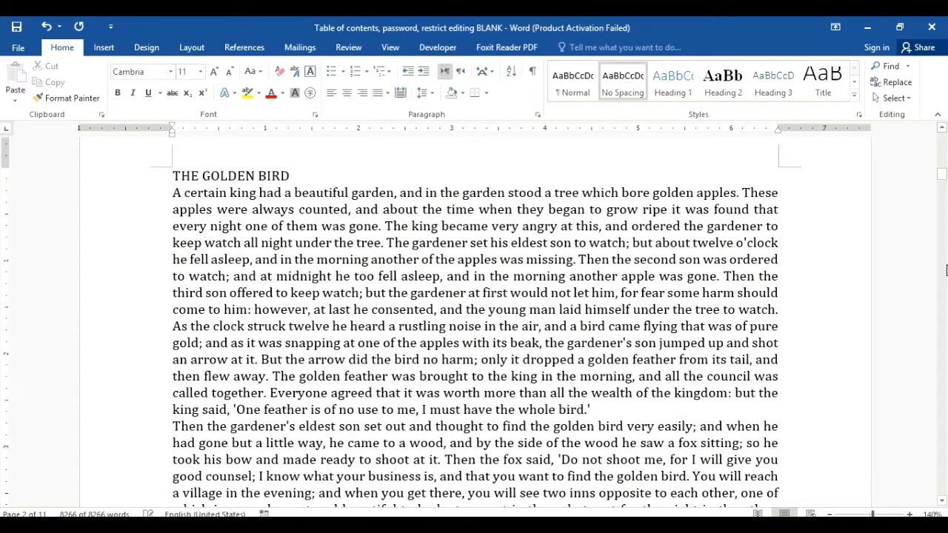
drag(942, 176, 944, 196)
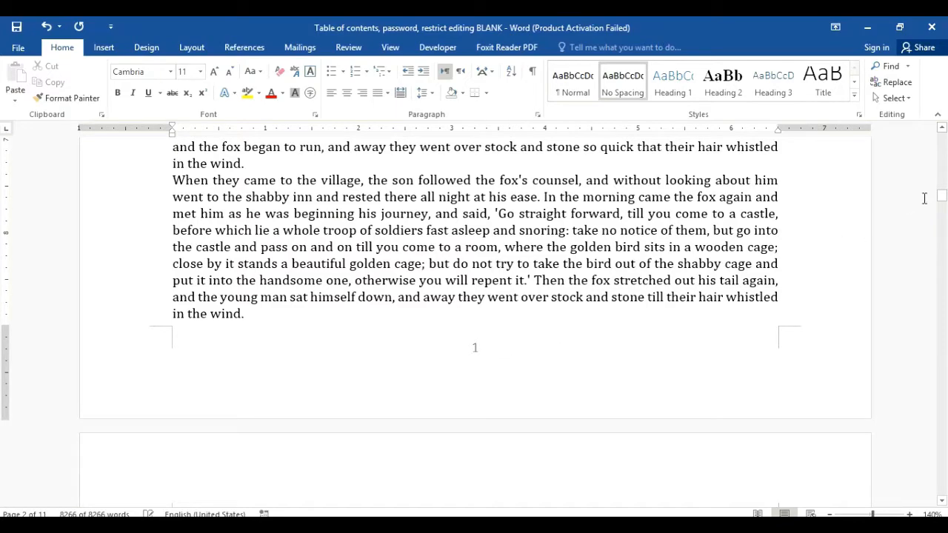
drag(942, 196, 937, 152)
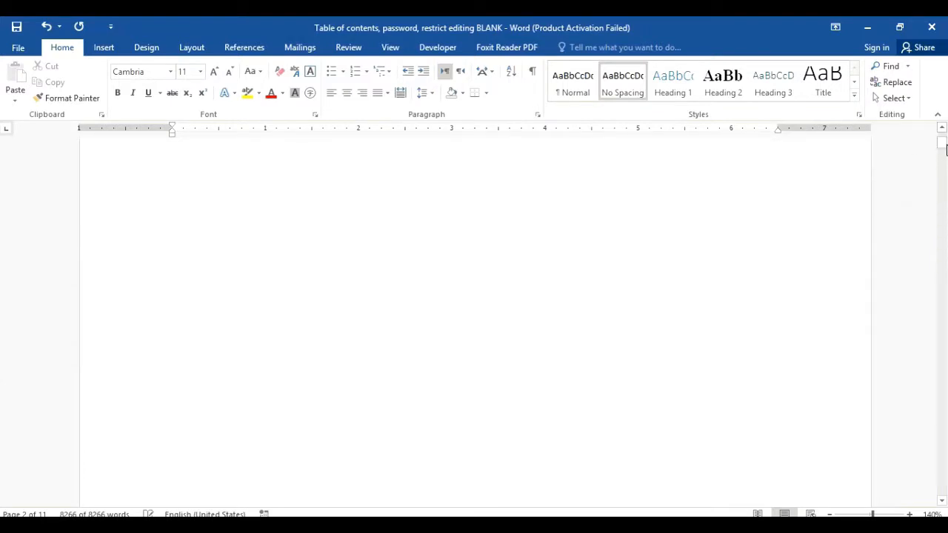
click(946, 149)
drag(946, 150, 941, 171)
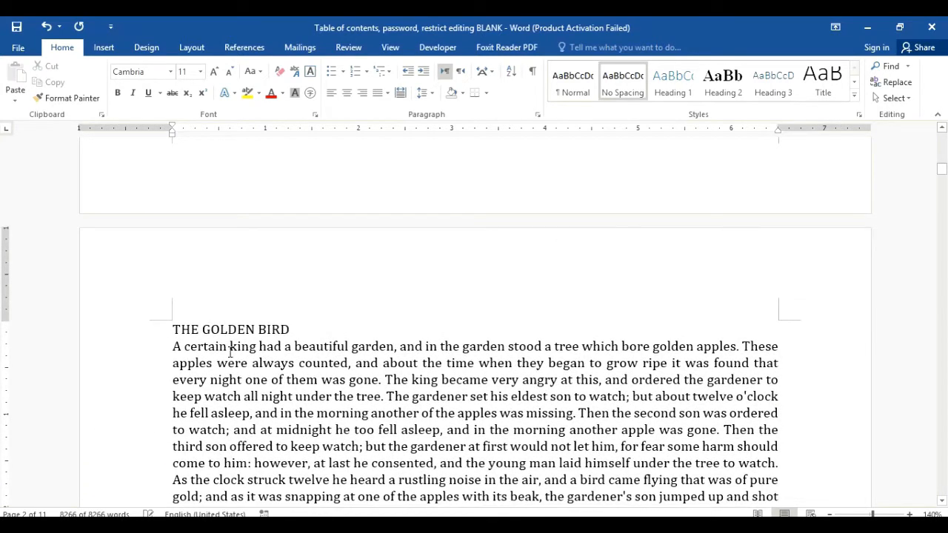
drag(309, 329, 187, 327)
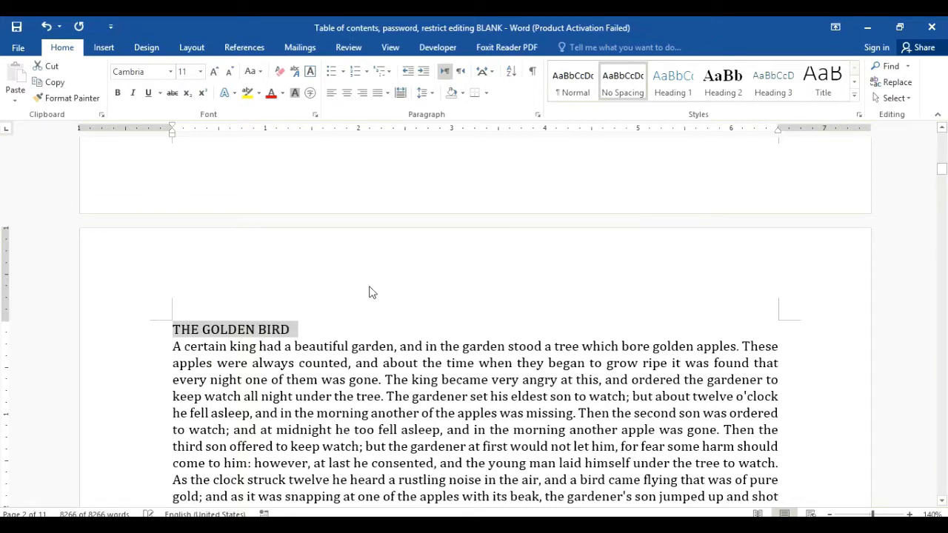
Step: Apply the Heading 1 style to THE GOLDEN BIRD and reselect the heading
click(675, 80)
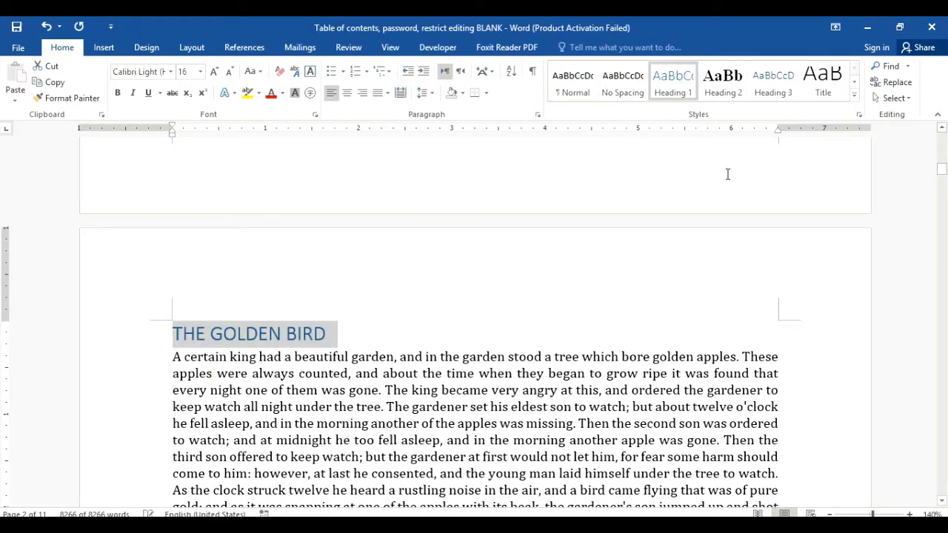
click(541, 316)
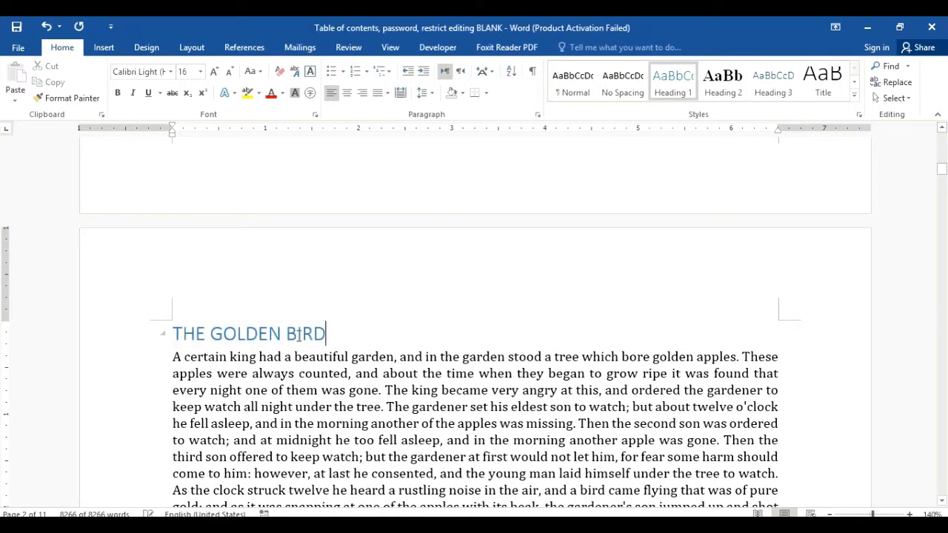
drag(174, 328, 180, 332)
click(452, 352)
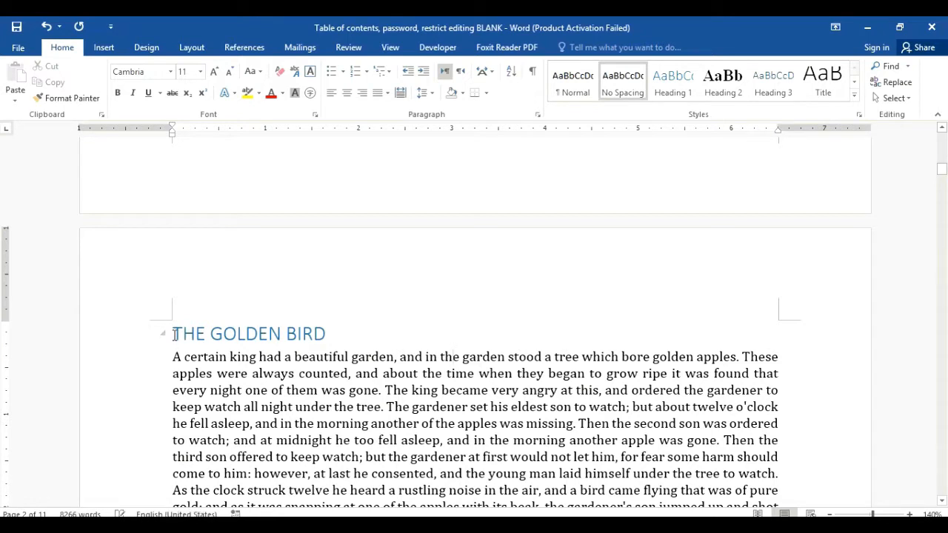
drag(172, 333, 317, 333)
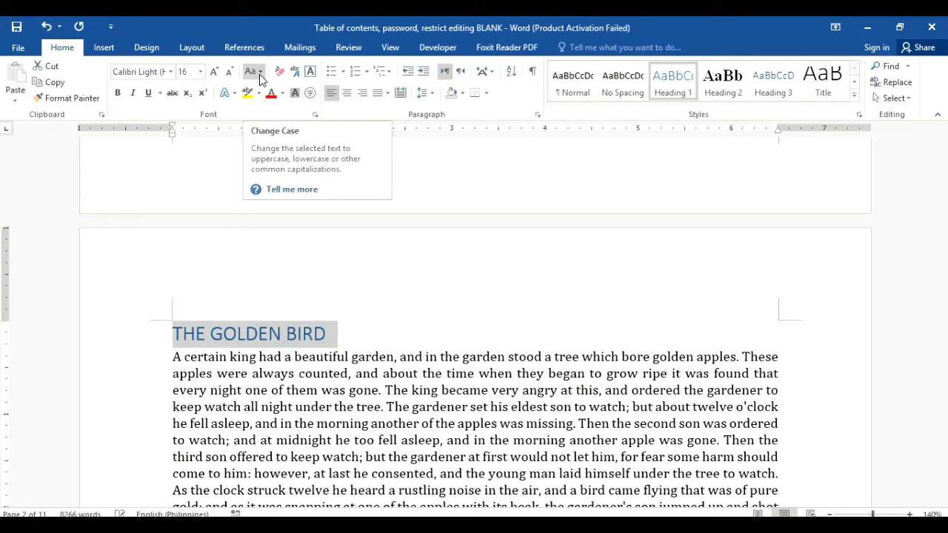
Step: Make the heading 'The Golden Bird' in Capitalize Each Word, centred, in black charlotte font
click(260, 72)
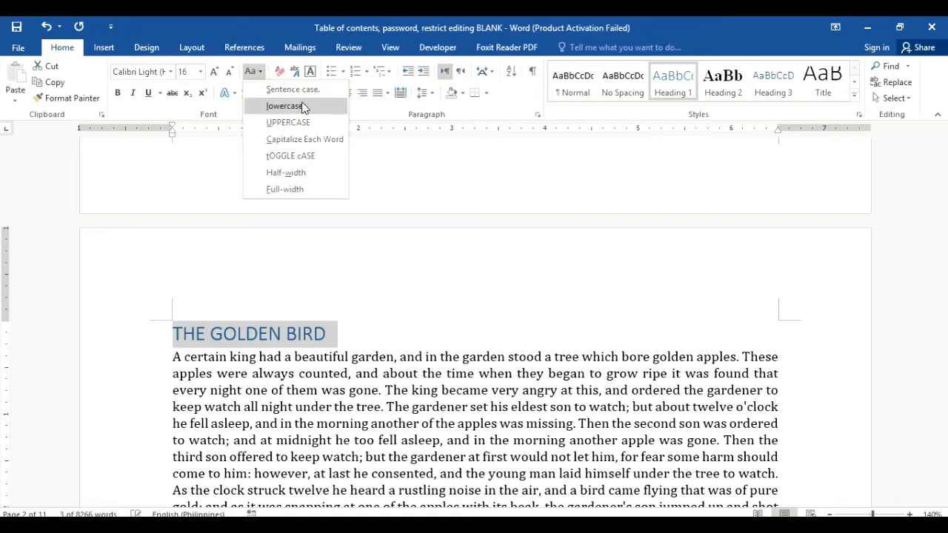
click(310, 139)
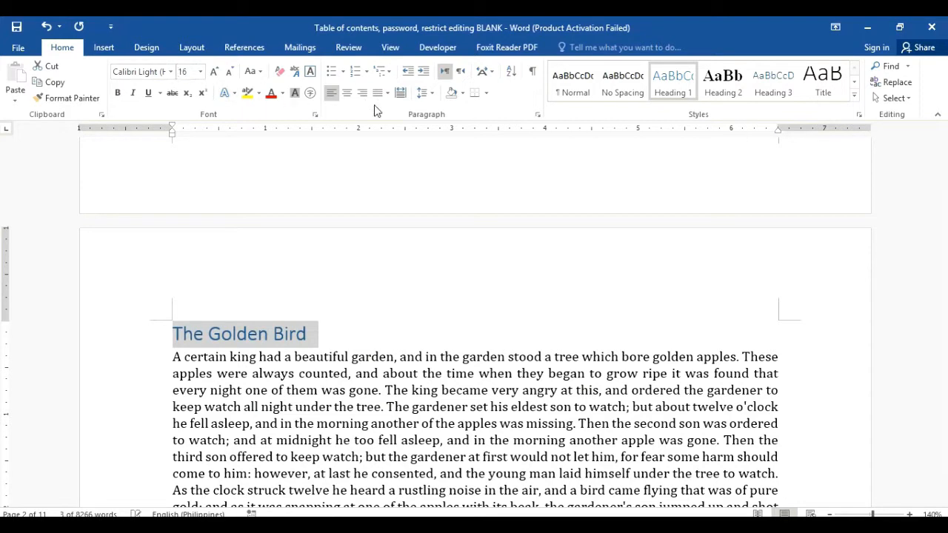
click(345, 92)
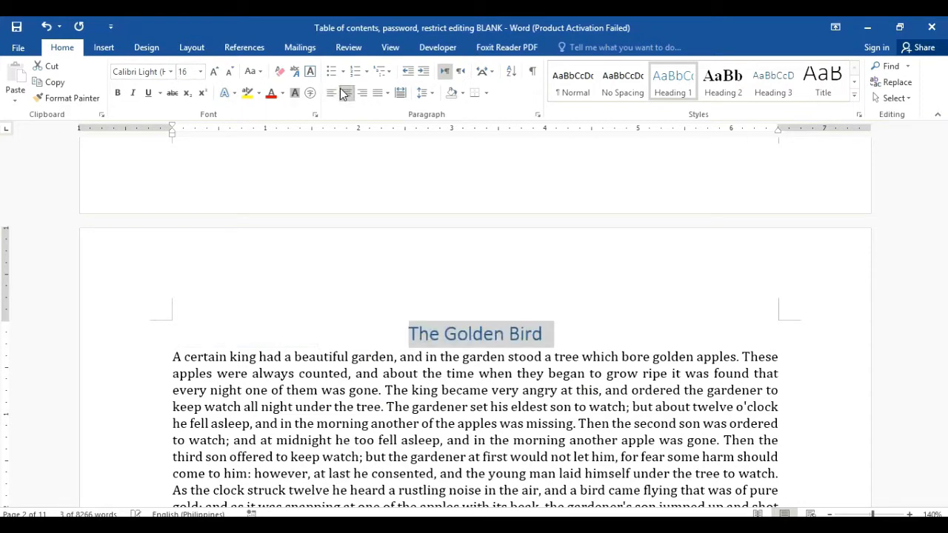
click(171, 72)
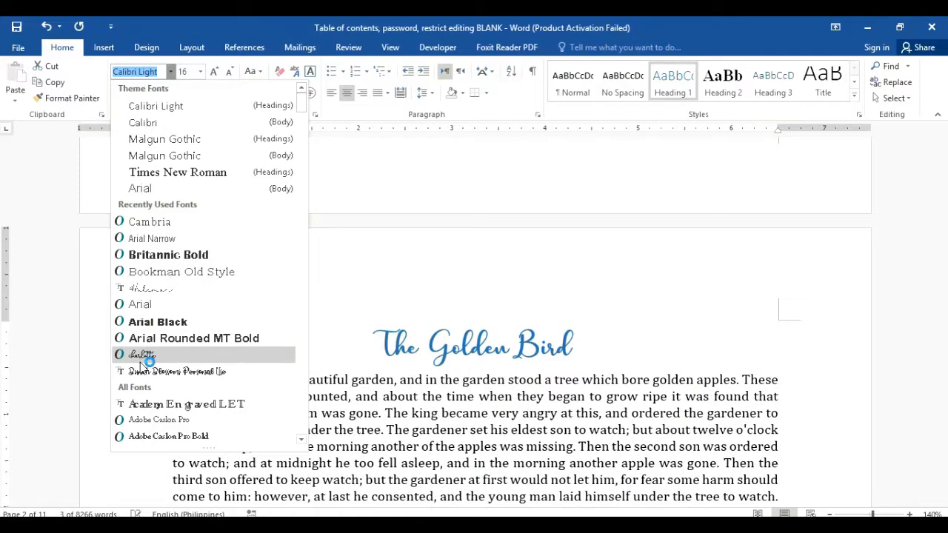
click(140, 360)
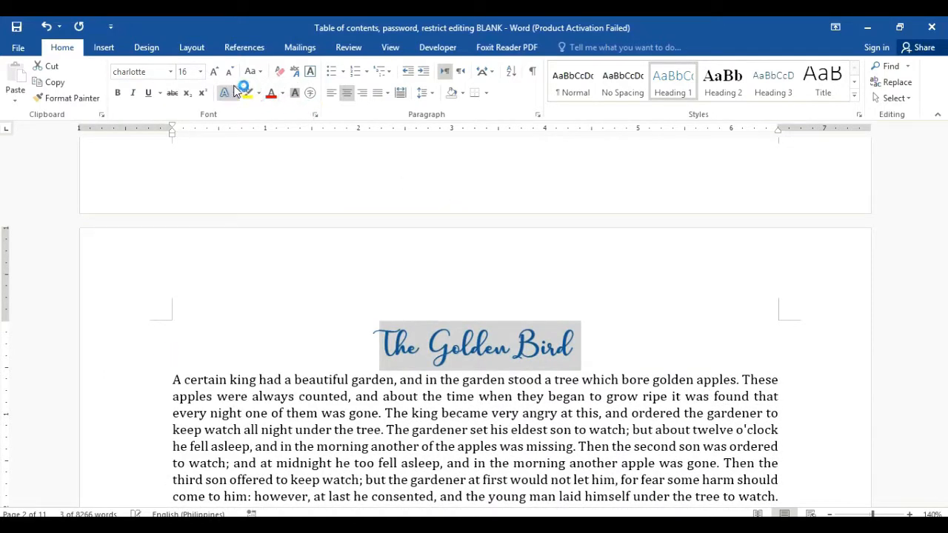
click(282, 94)
click(273, 110)
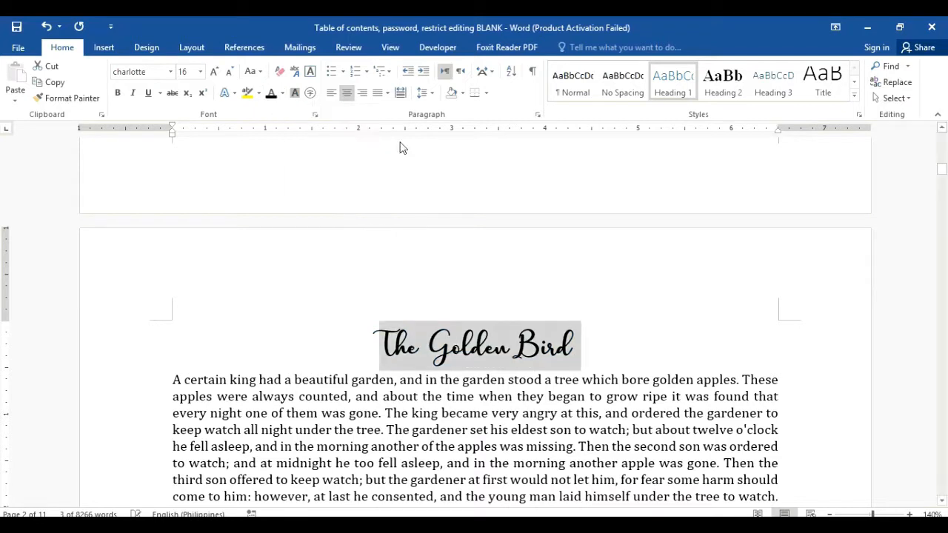
click(712, 350)
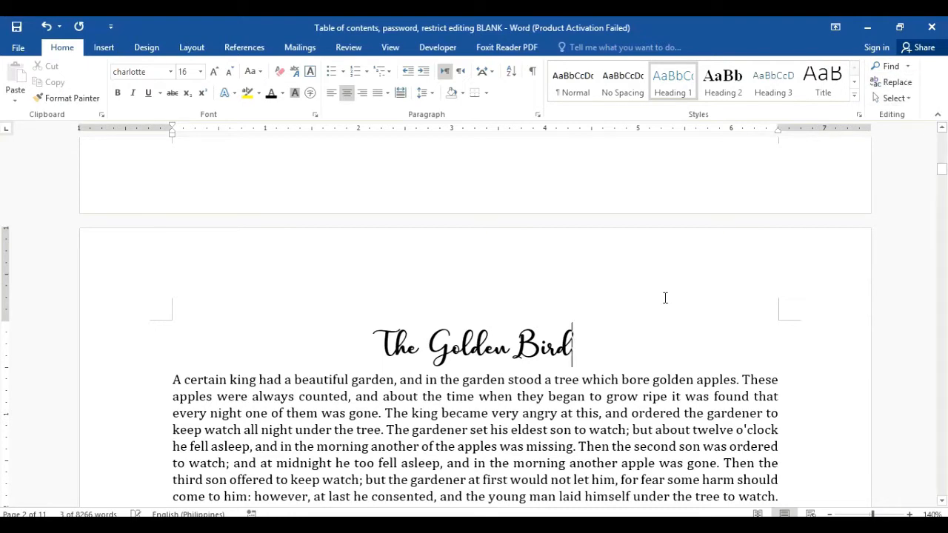
Step: Search Navigation for 'Hans In Luc' and apply Heading 1 to the HANS IN LUCK heading
click(889, 66)
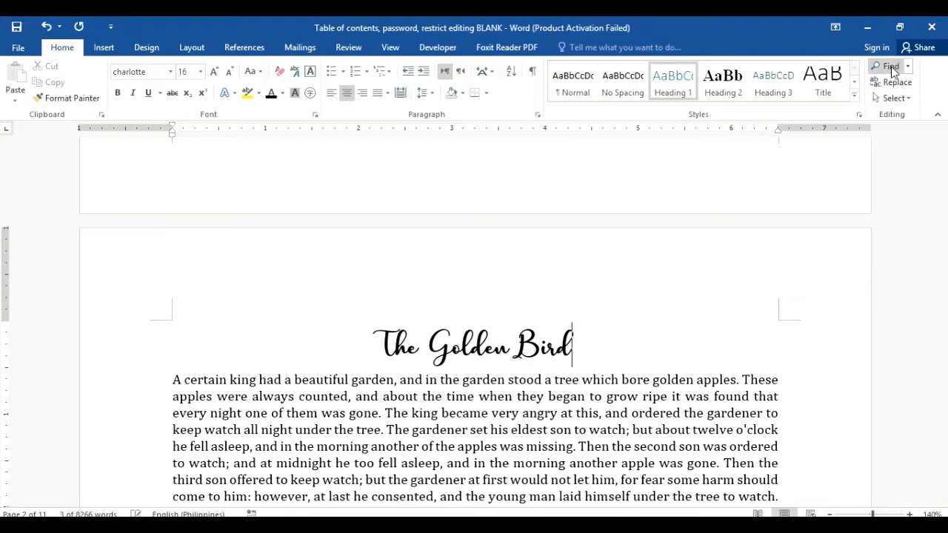
text(H)
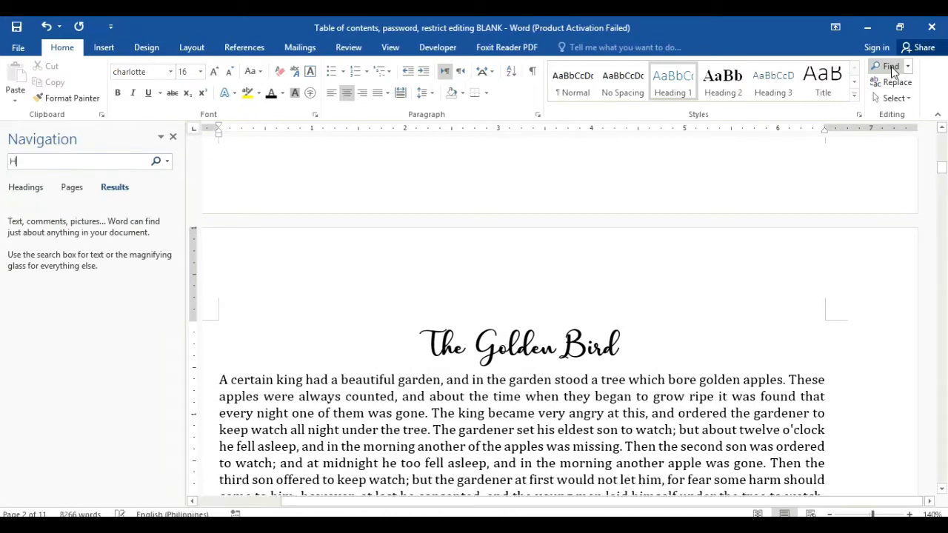
text(ans )
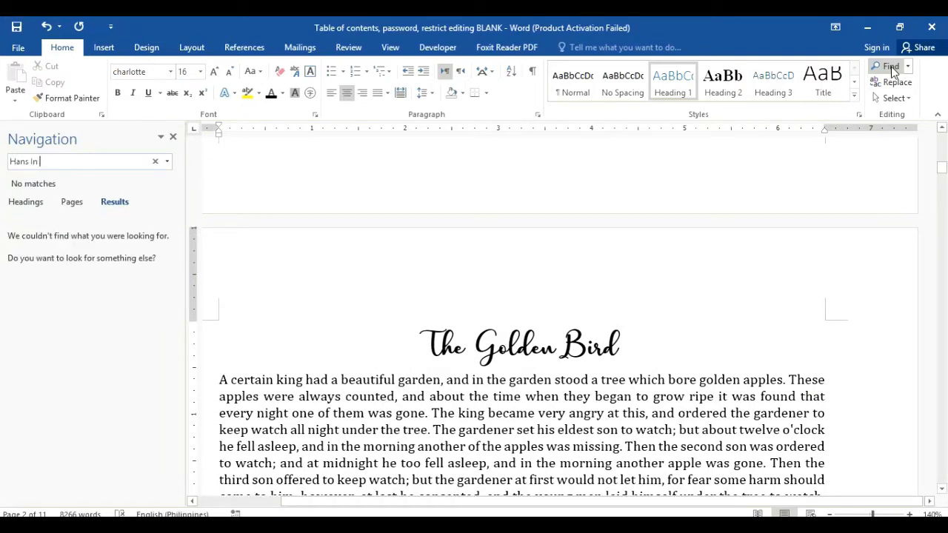
text(In Luck)
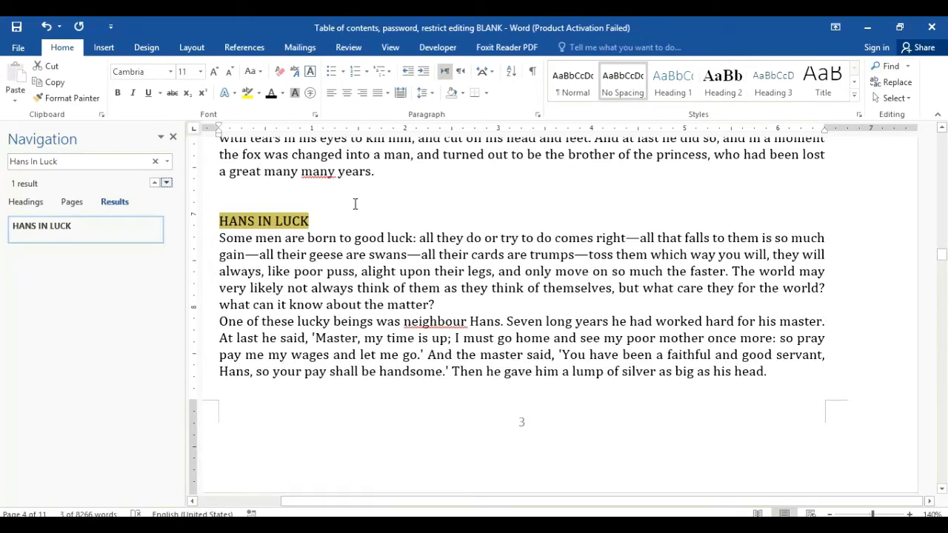
drag(323, 221, 240, 220)
click(665, 88)
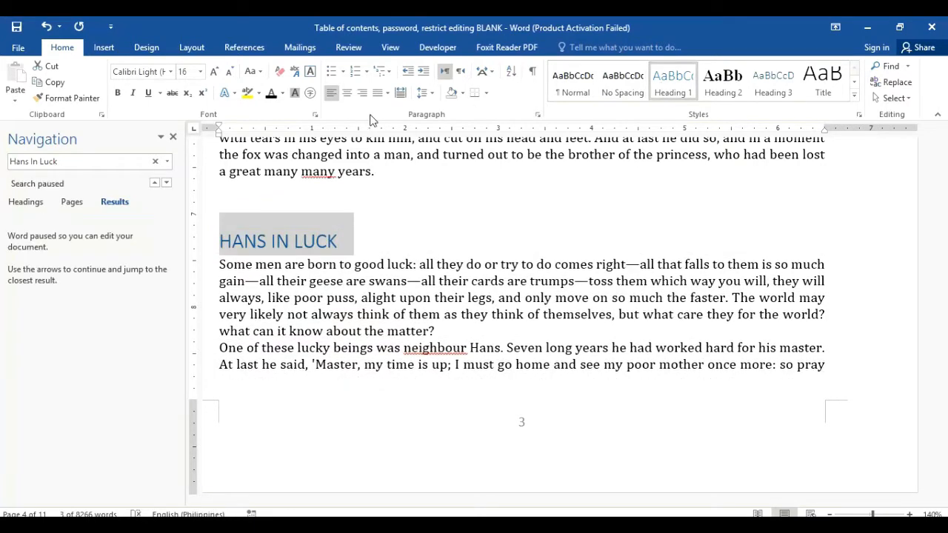
Step: Make the heading centred black charlotte in Capitalize Each Word, then copy its format with Format Painter
click(171, 72)
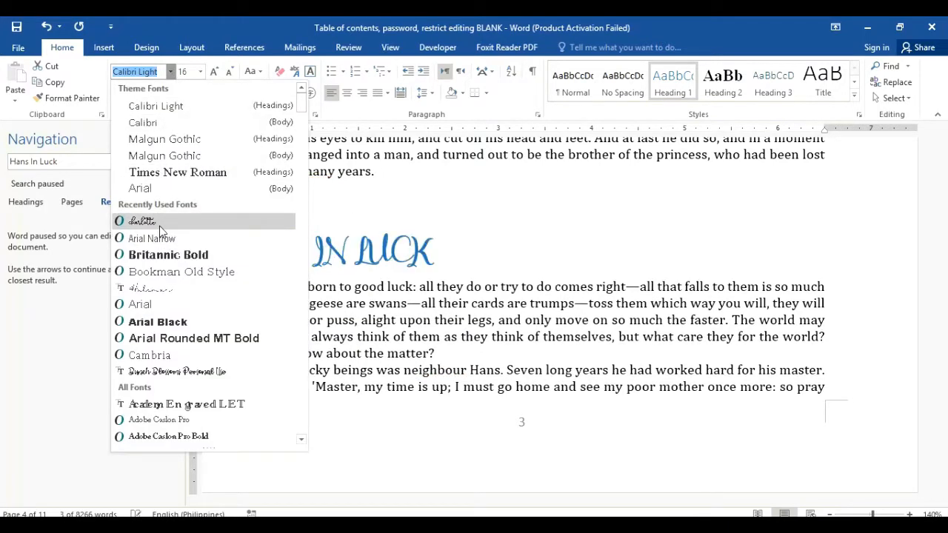
click(159, 226)
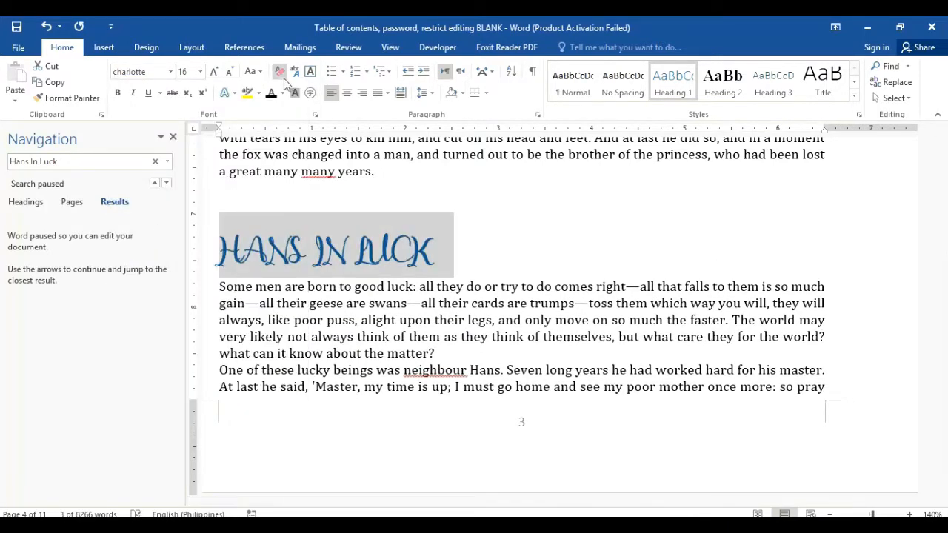
click(252, 71)
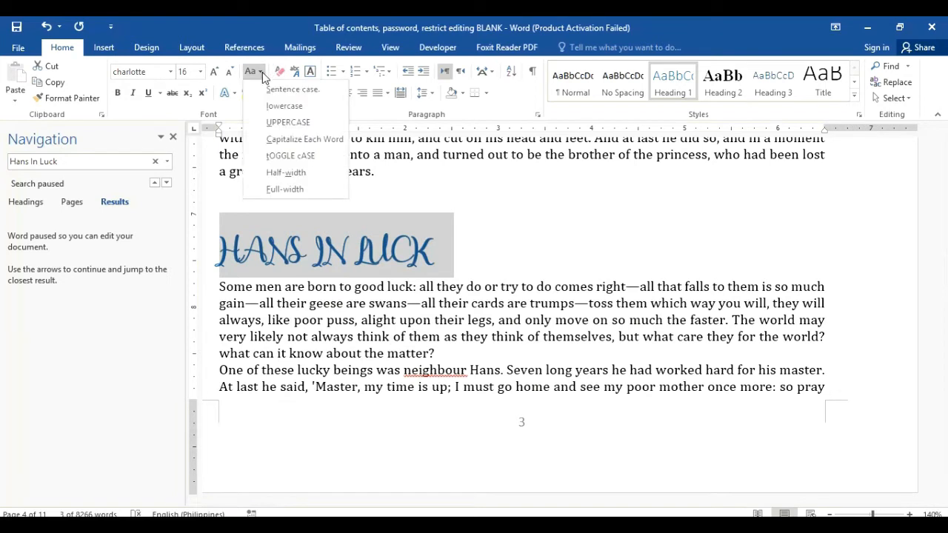
click(284, 140)
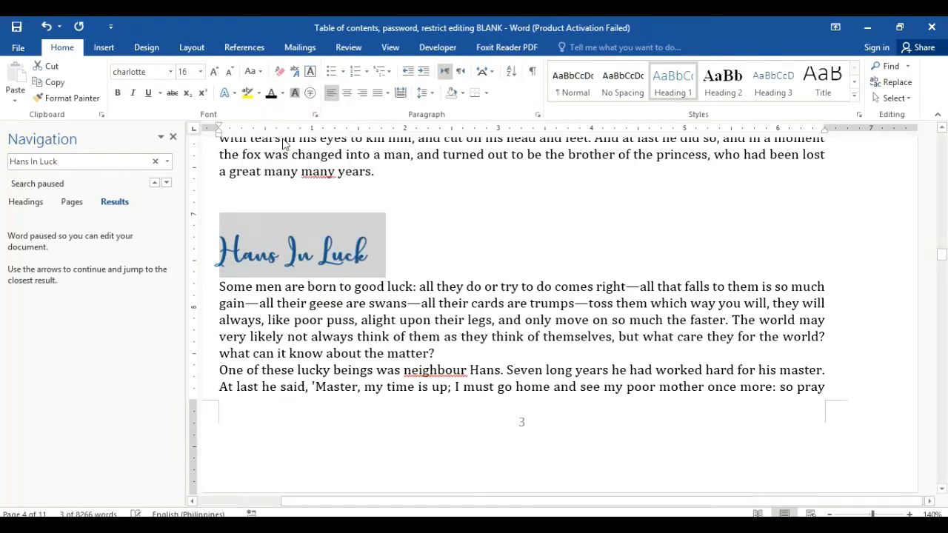
click(347, 93)
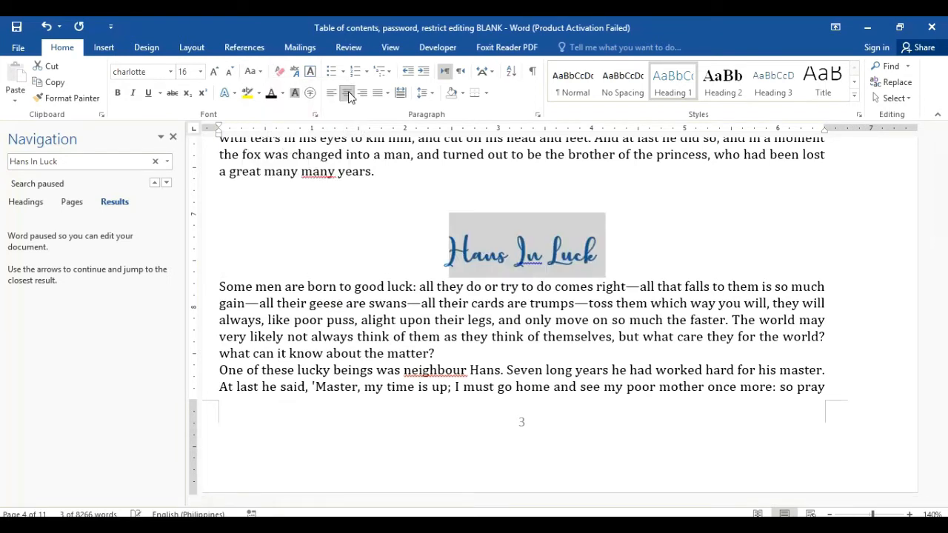
click(271, 92)
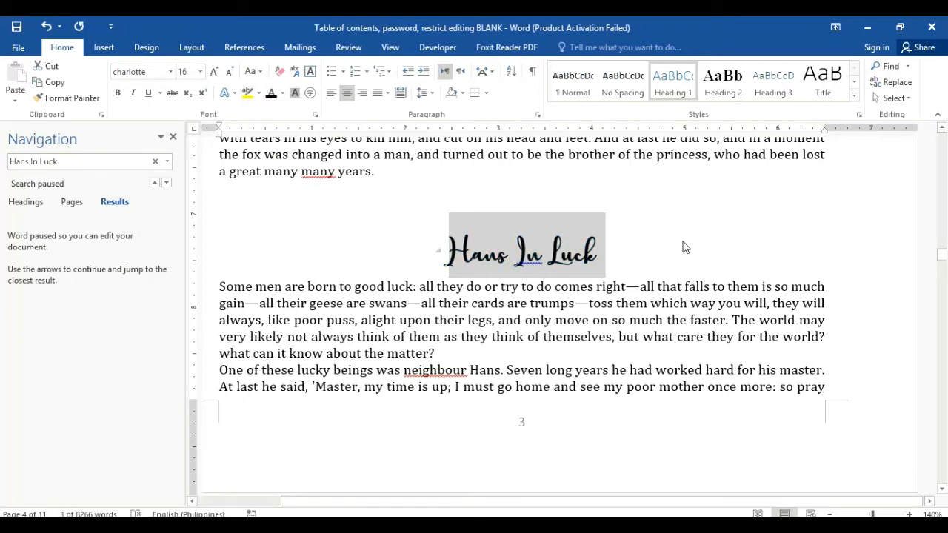
click(579, 248)
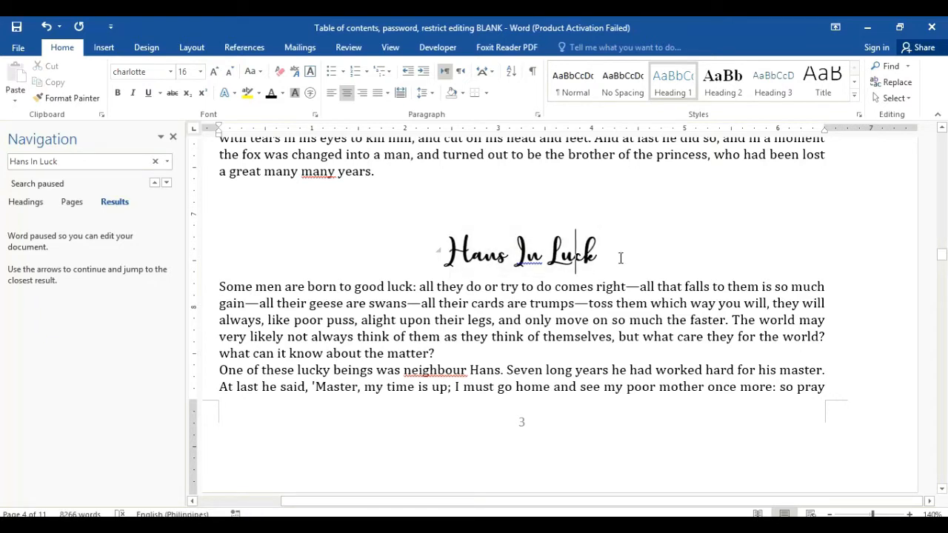
drag(621, 257, 356, 223)
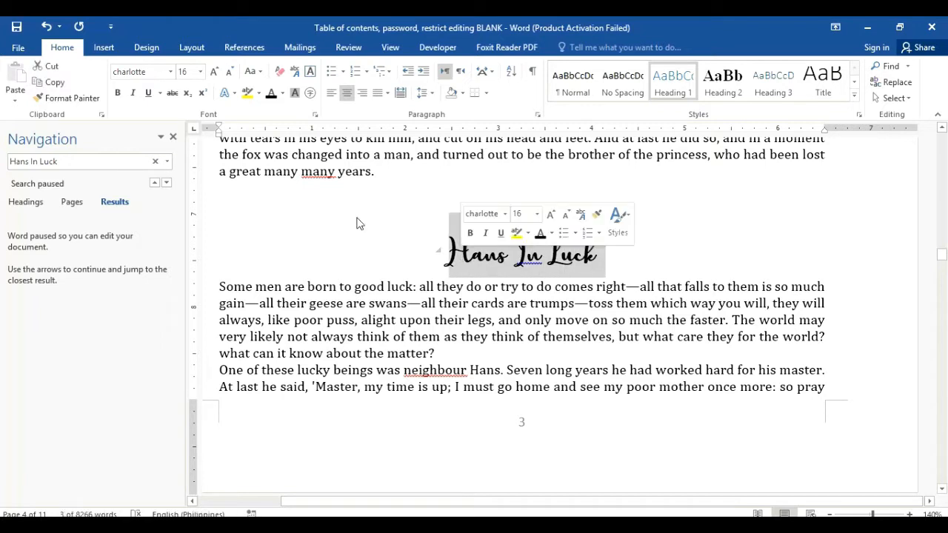
click(72, 98)
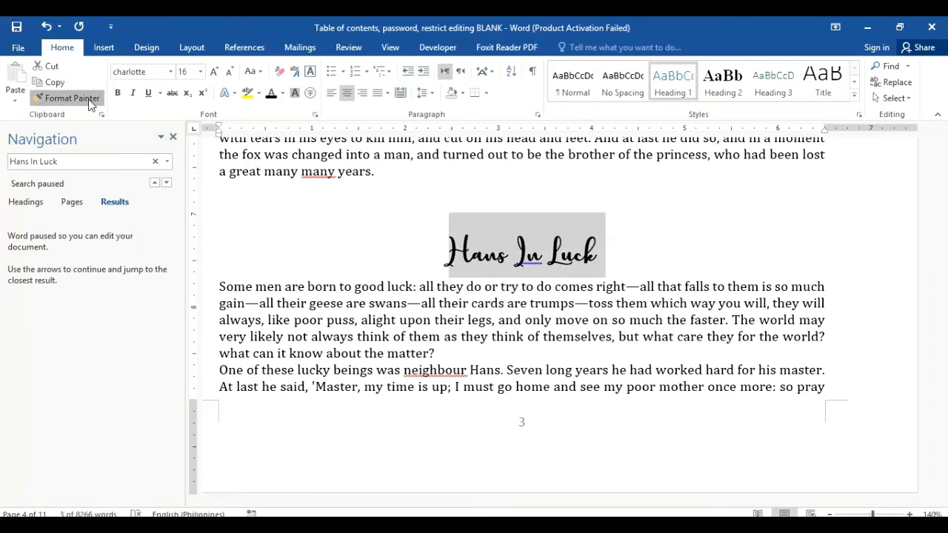
Step: Find 'Jorinda and Jorindel', paint the heading format onto it, and title-case it with lowercase 'and'
click(93, 158)
text(Jo)
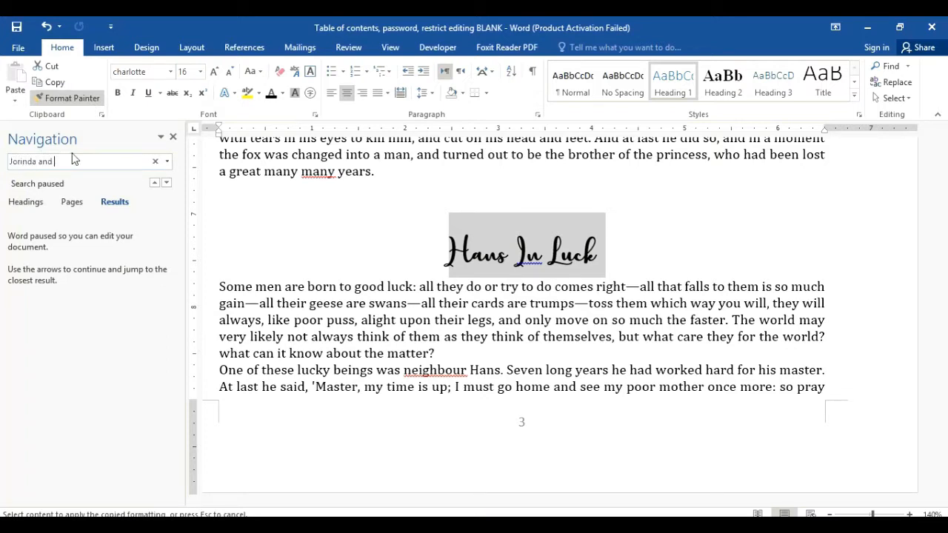
text(rinda and Jorindel)
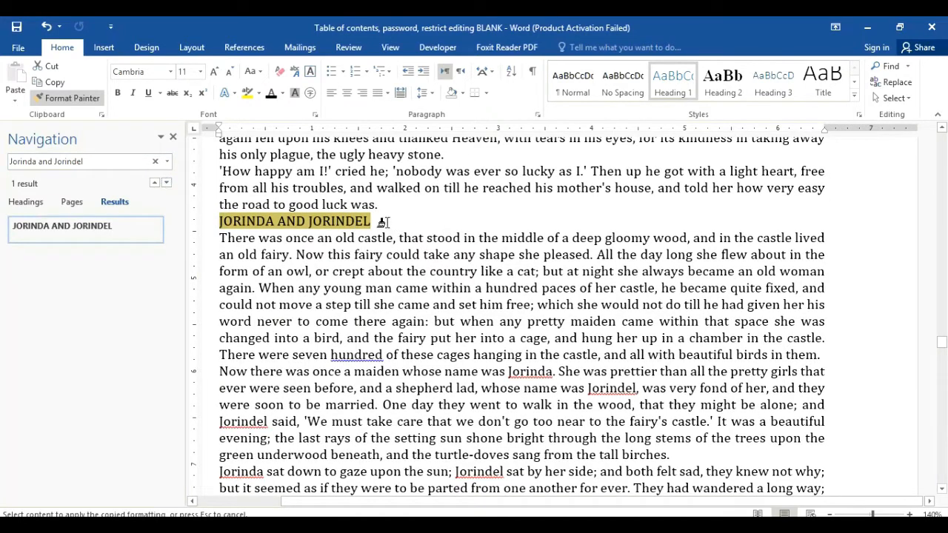
drag(382, 222, 222, 222)
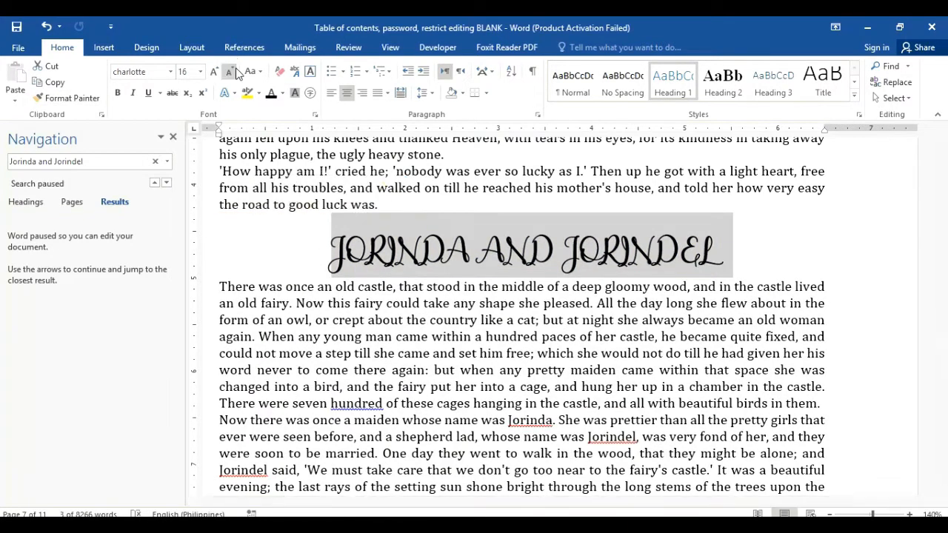
click(260, 72)
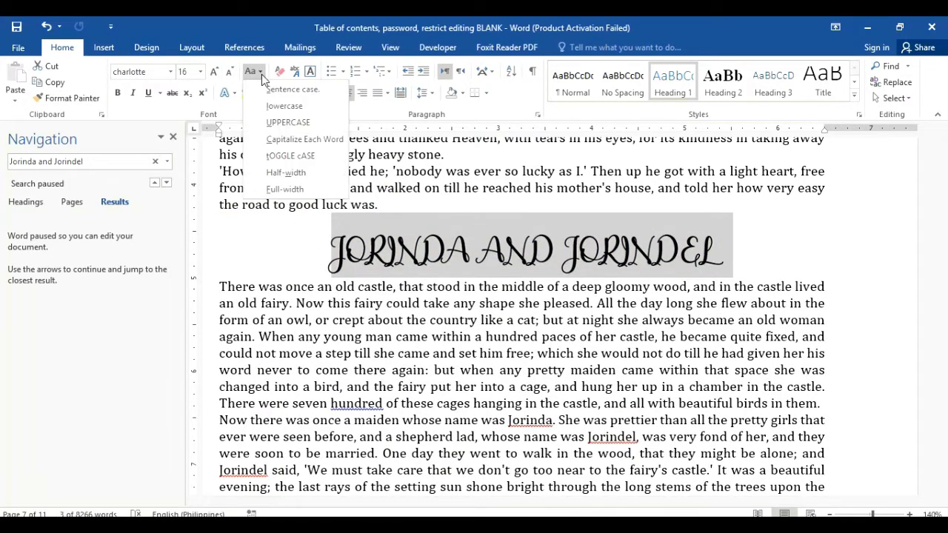
click(282, 140)
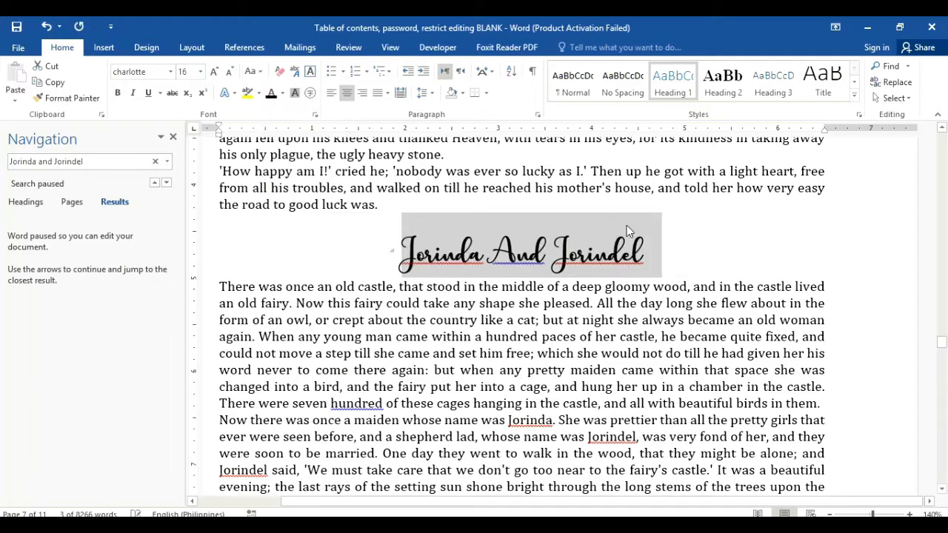
click(515, 257)
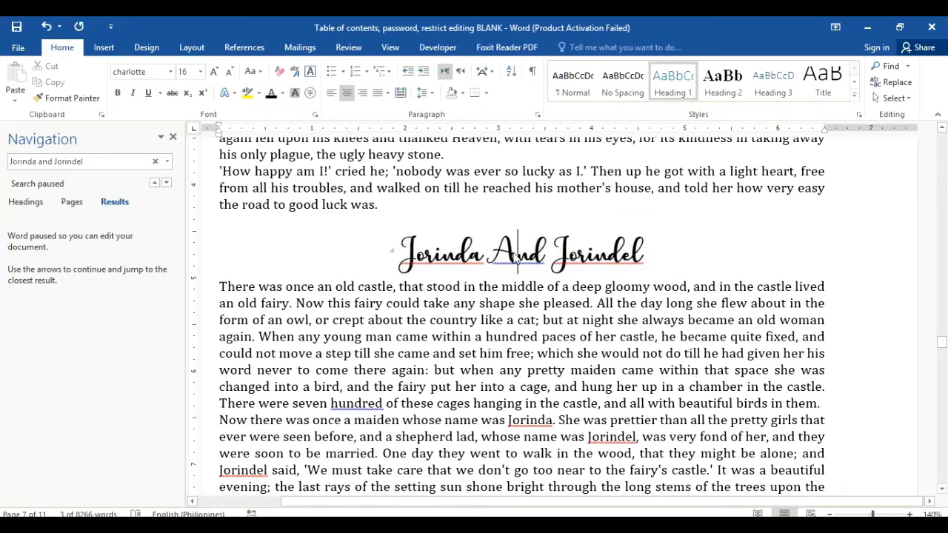
key(BackSpace)
text(a)
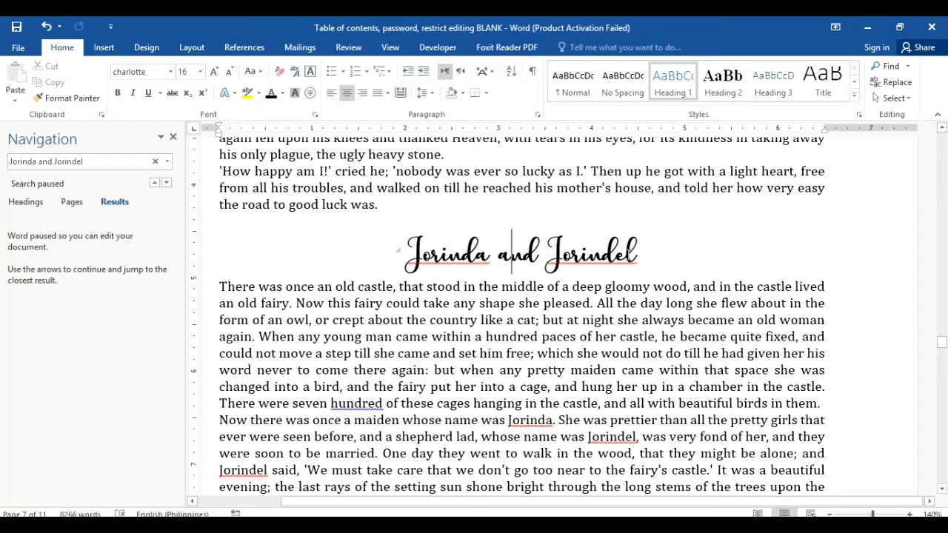
drag(648, 255, 406, 255)
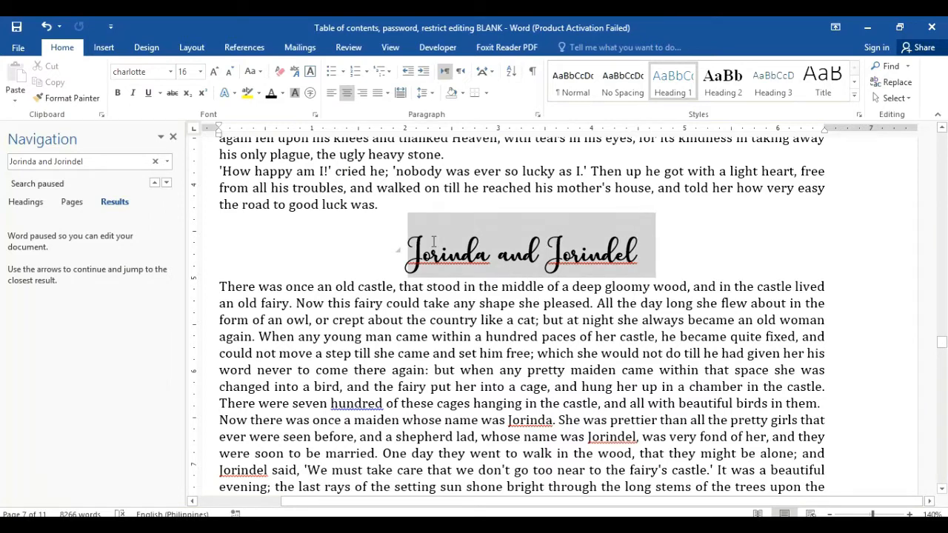
click(72, 99)
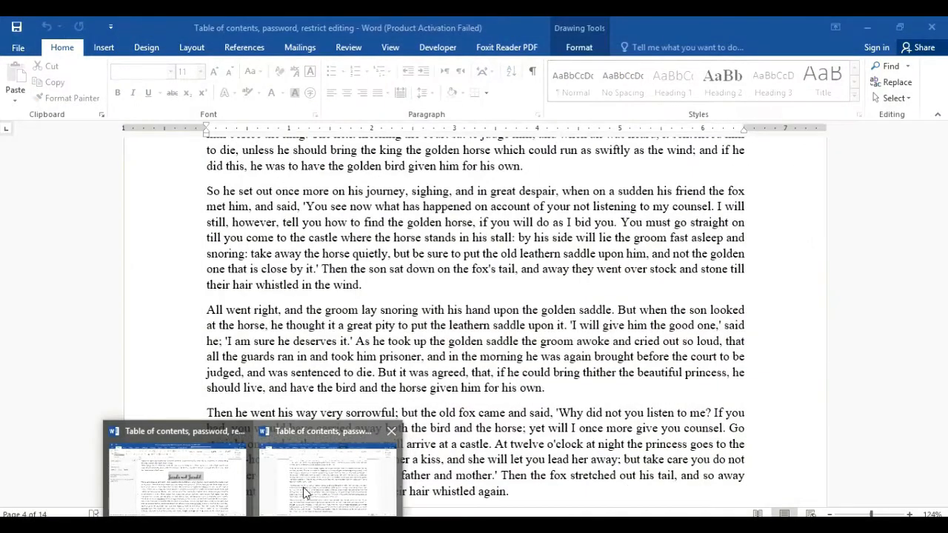
click(304, 493)
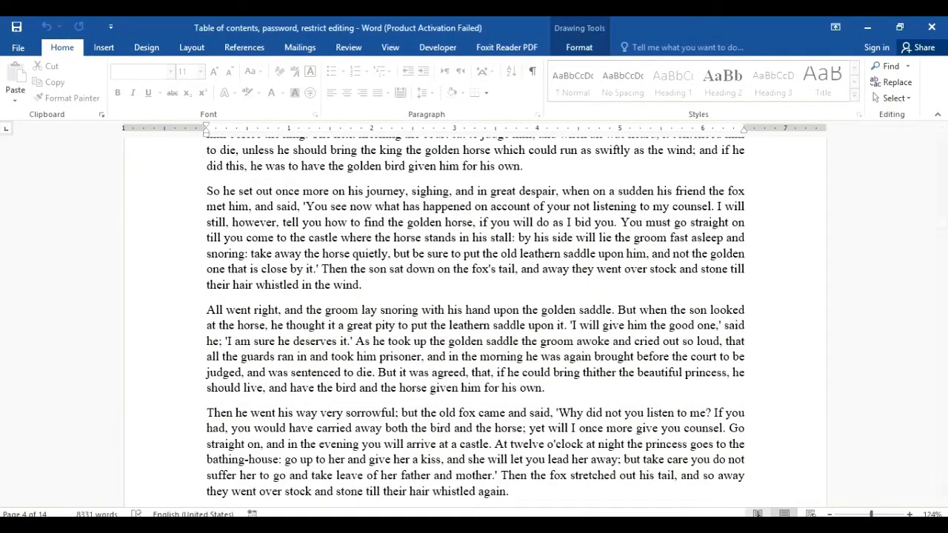
click(758, 515)
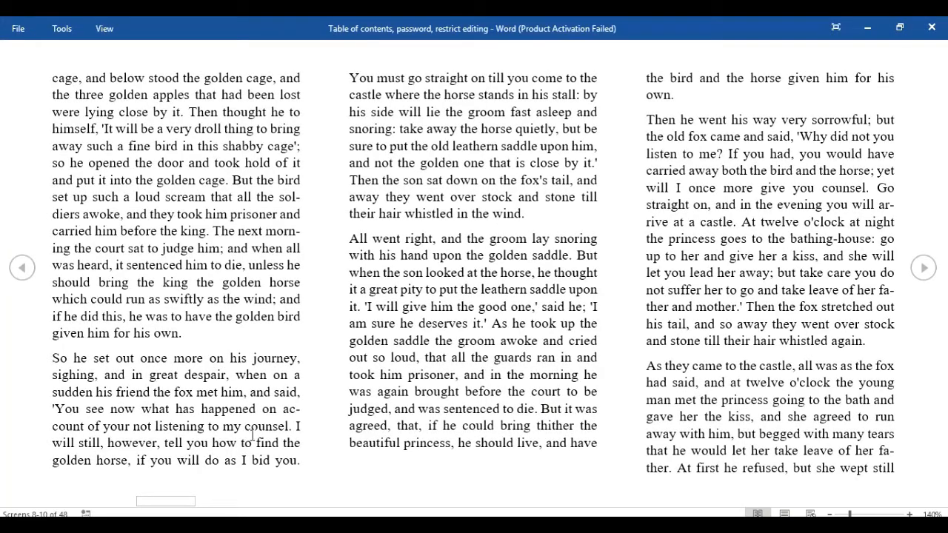
click(22, 268)
click(22, 268)
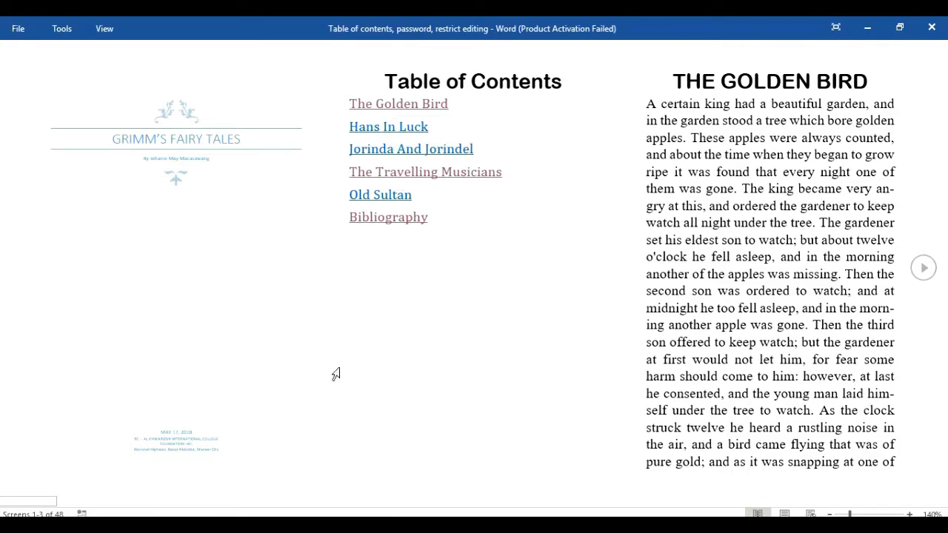
click(222, 504)
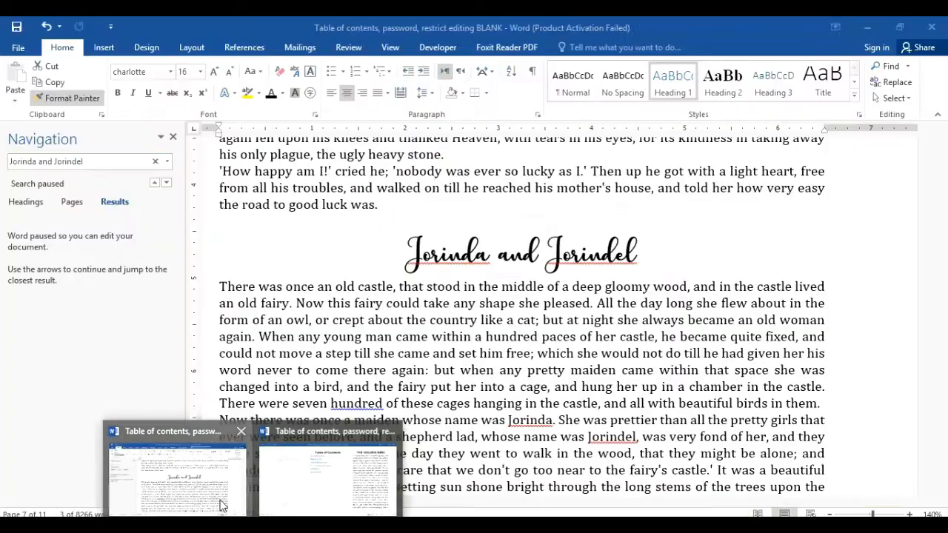
Step: Search Navigation for 'Tr' to locate The Travelling Musicians heading
click(108, 159)
click(9, 162)
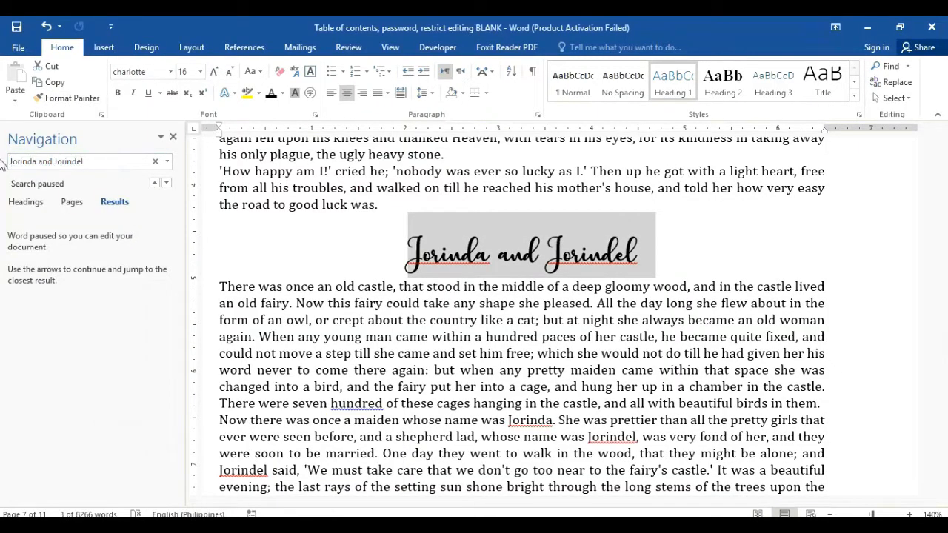
drag(112, 165, 14, 153)
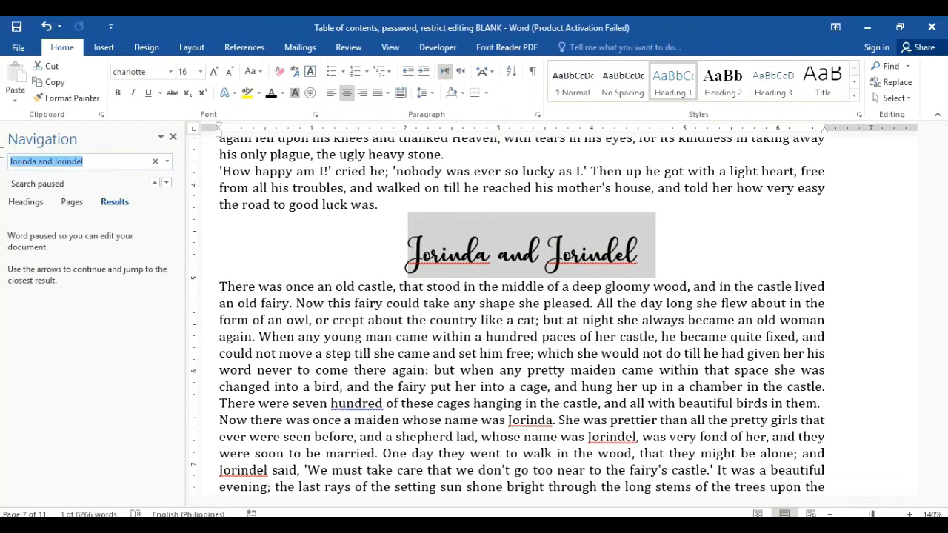
text(Travelling Musicians)
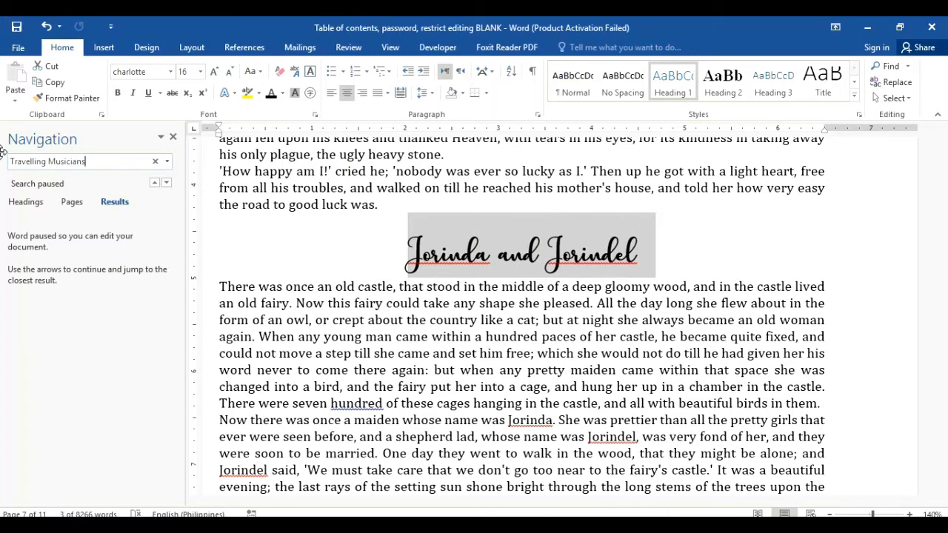
key(Return)
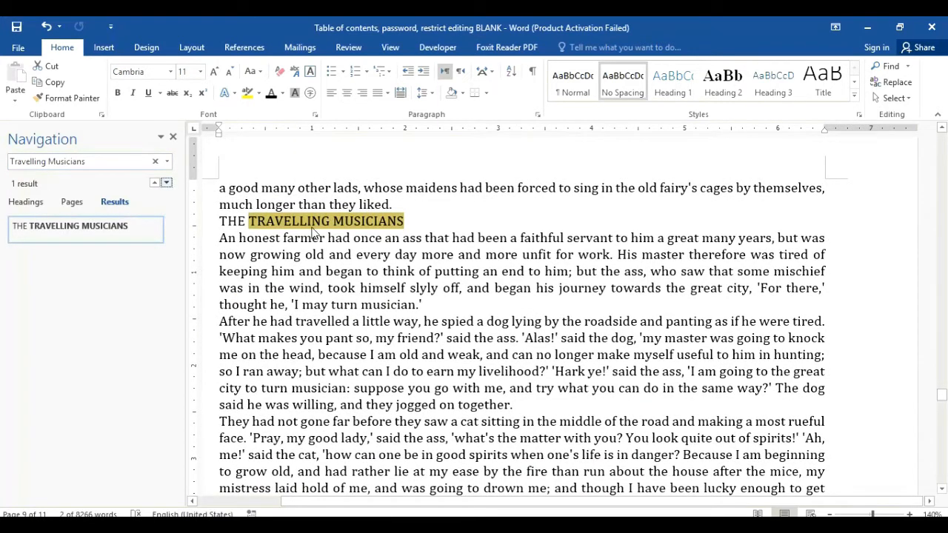
click(424, 218)
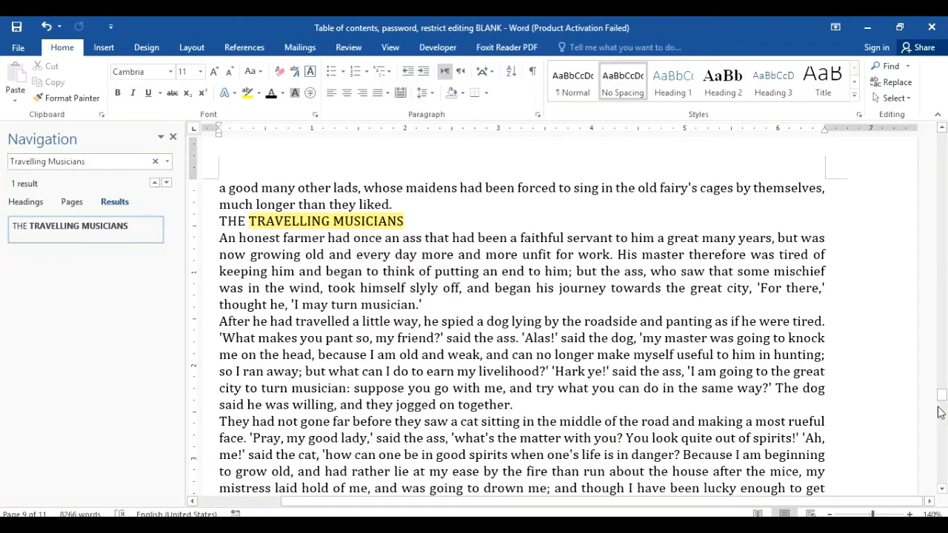
drag(942, 402, 944, 347)
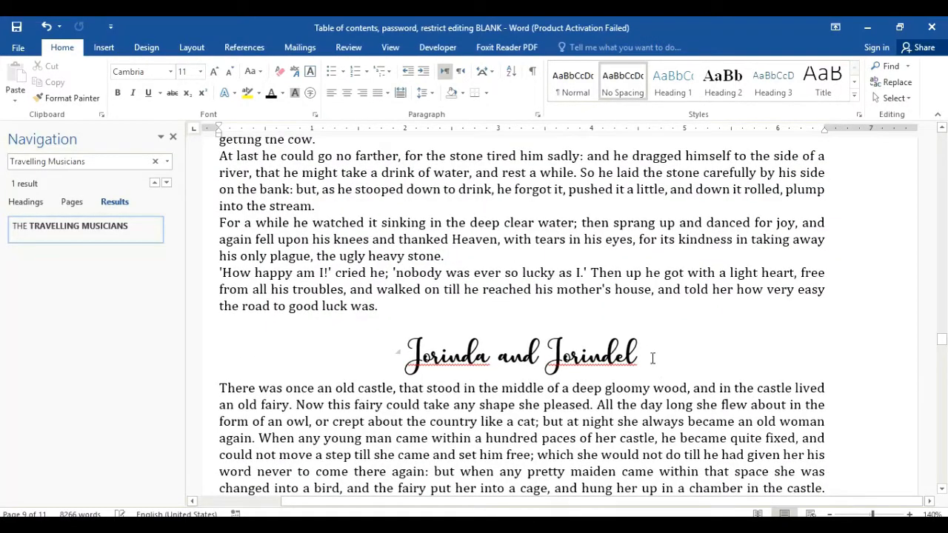
Step: Paint the Jorinda and Jorindel heading format onto THE TRAVELLING MUSICIANS and title-case it
drag(653, 359, 408, 358)
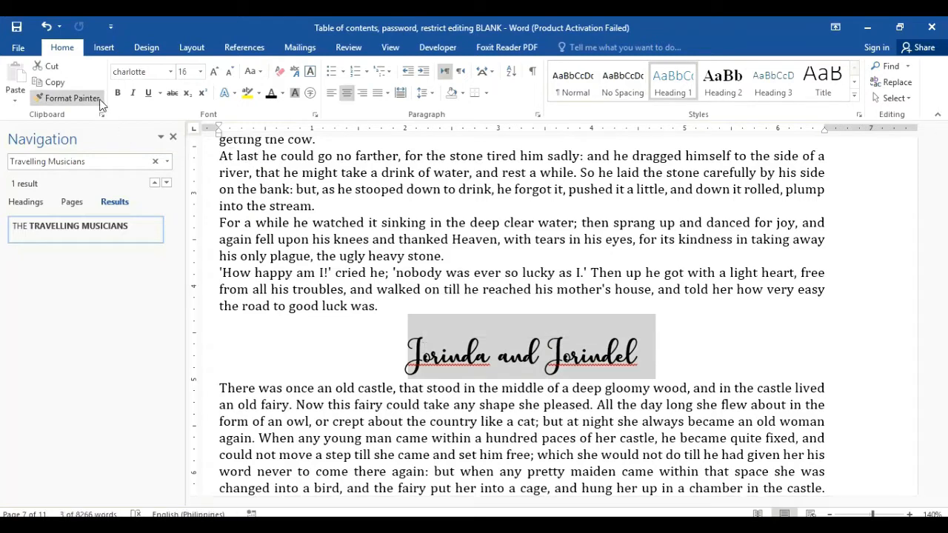
click(101, 101)
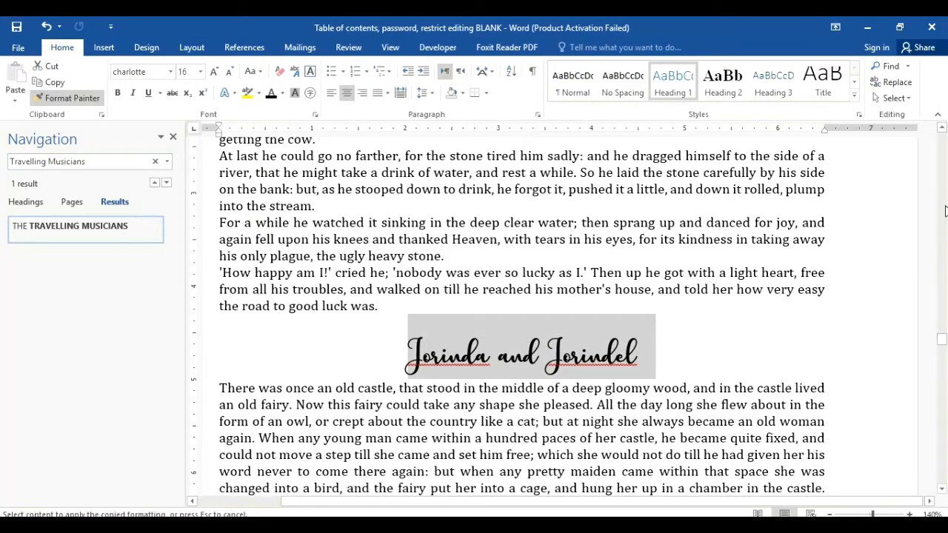
drag(944, 346, 943, 395)
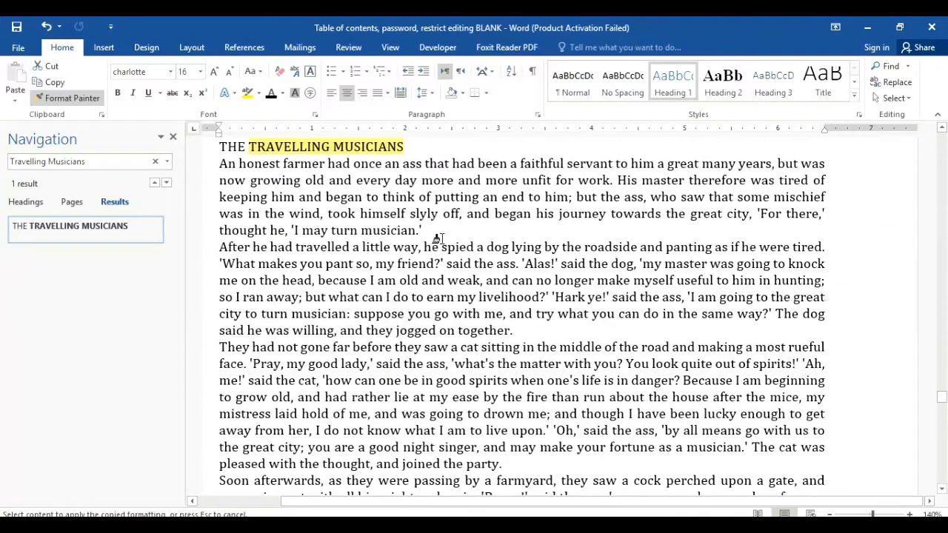
drag(214, 147, 402, 148)
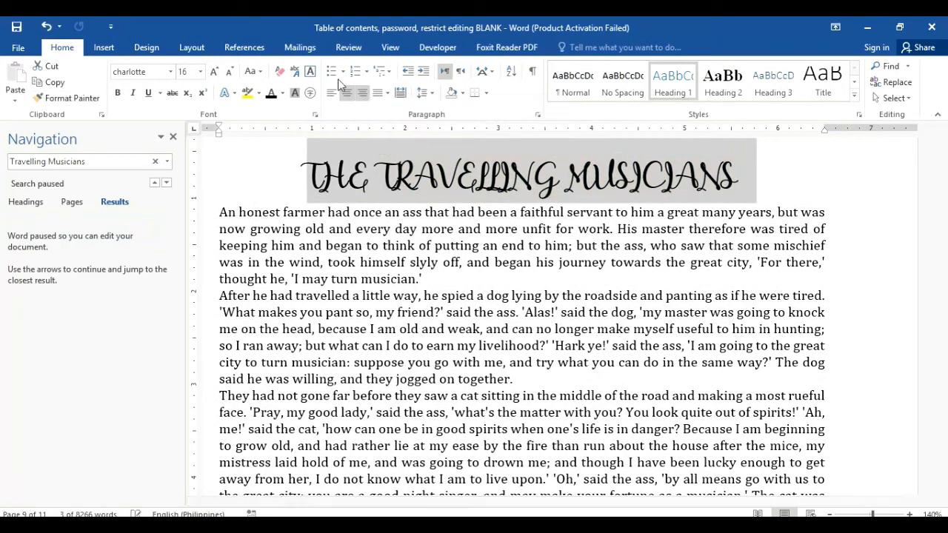
click(256, 72)
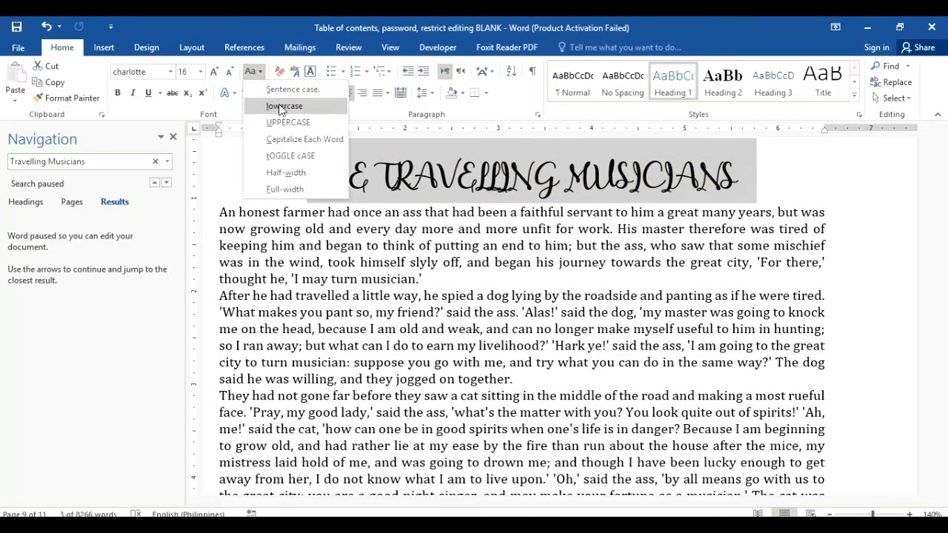
click(292, 140)
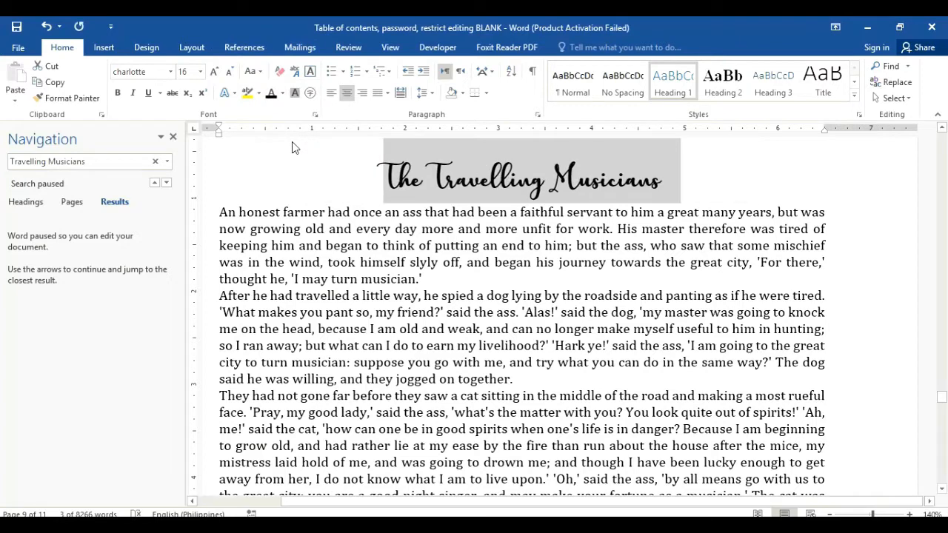
click(896, 210)
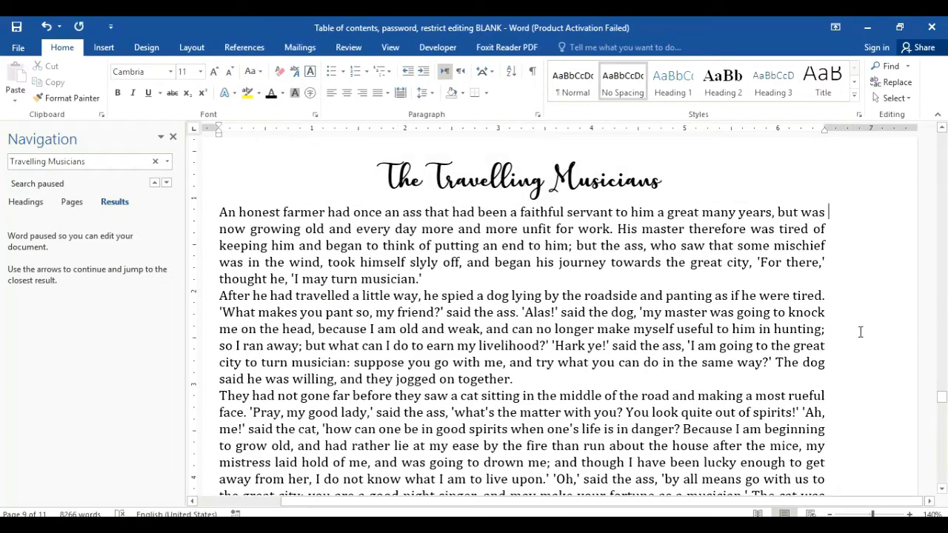
drag(942, 398, 943, 396)
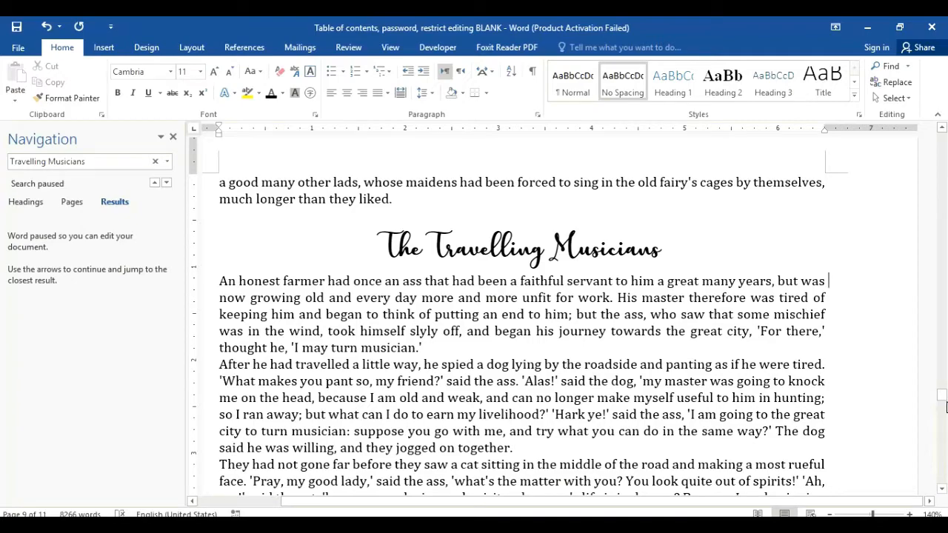
drag(944, 398, 944, 440)
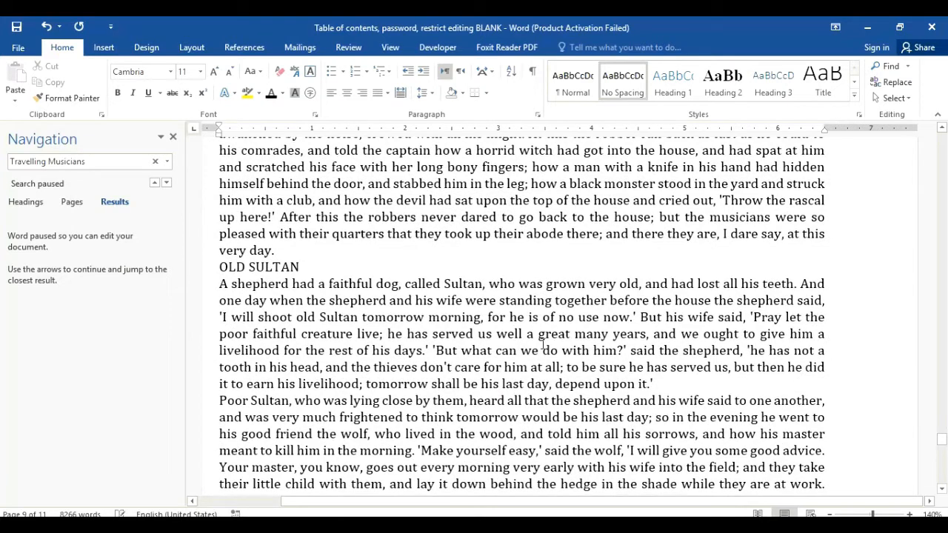
Step: Minimize the read-mode window and copy The Travelling Musicians heading format with Format Painter
mouse_move(252, 526)
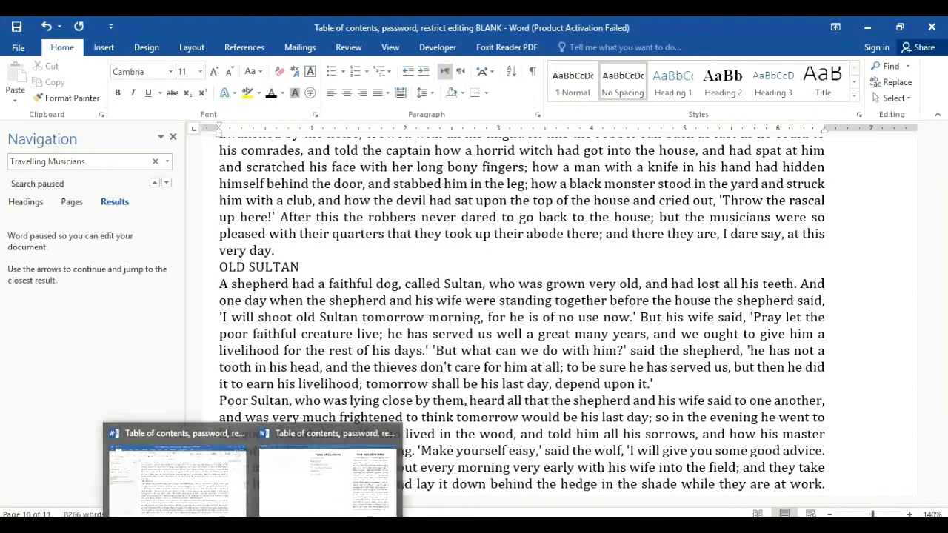
click(308, 484)
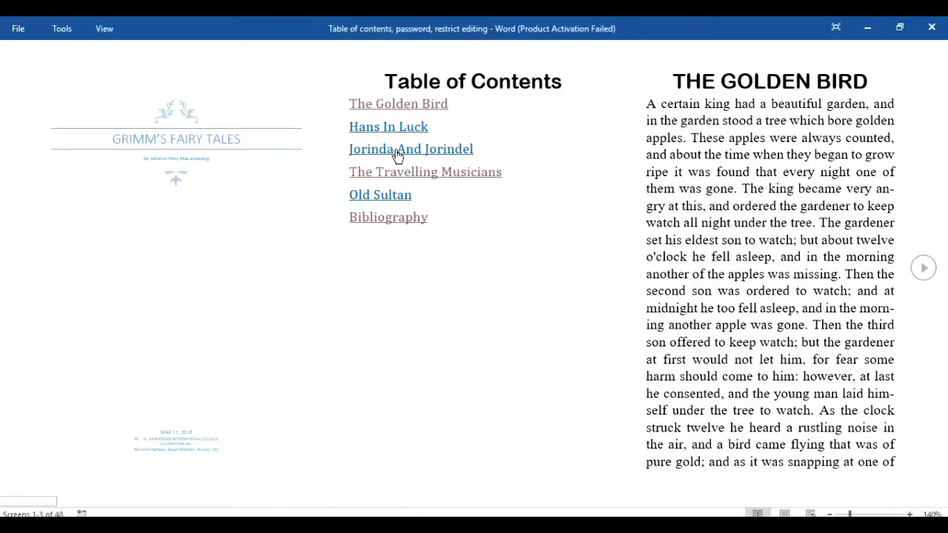
click(865, 28)
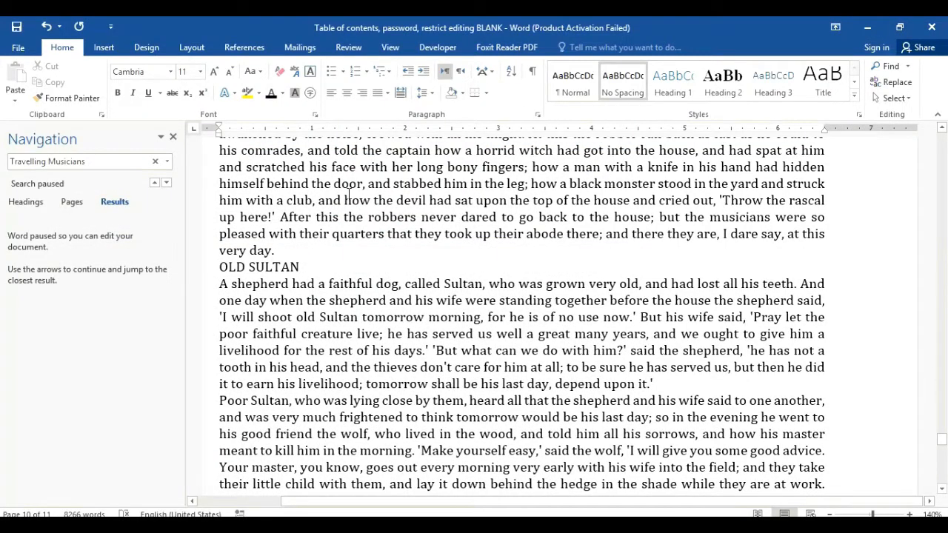
drag(944, 434, 942, 396)
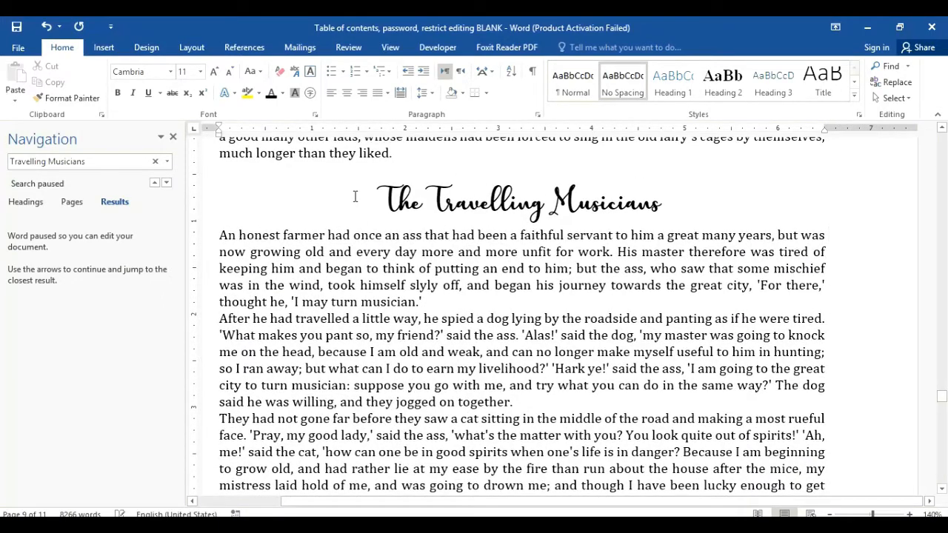
drag(355, 196, 678, 199)
click(72, 98)
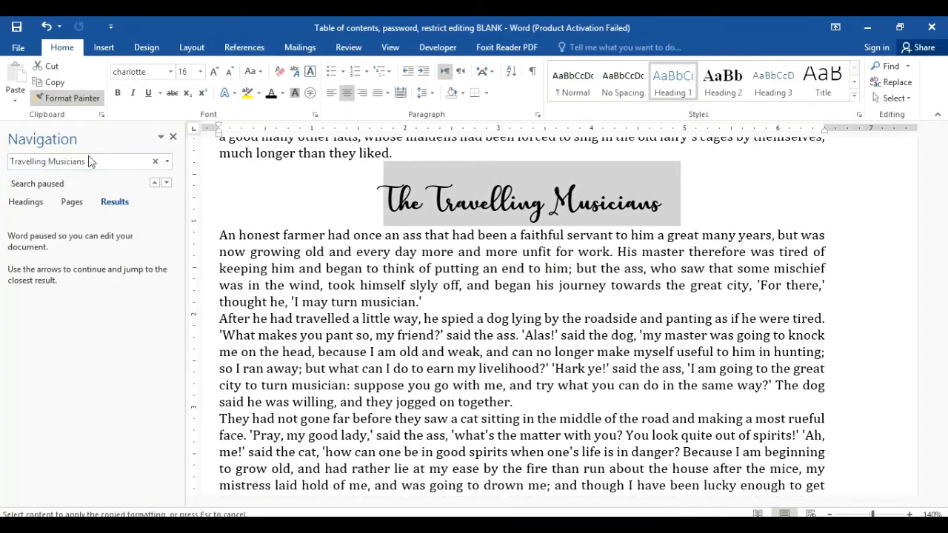
Step: Search 'Ol', paint the heading format onto OLD SULTAN in title case, and close Navigation
drag(102, 161, 18, 152)
text(Tr)
key(BackSpace)
text(Old Sultan)
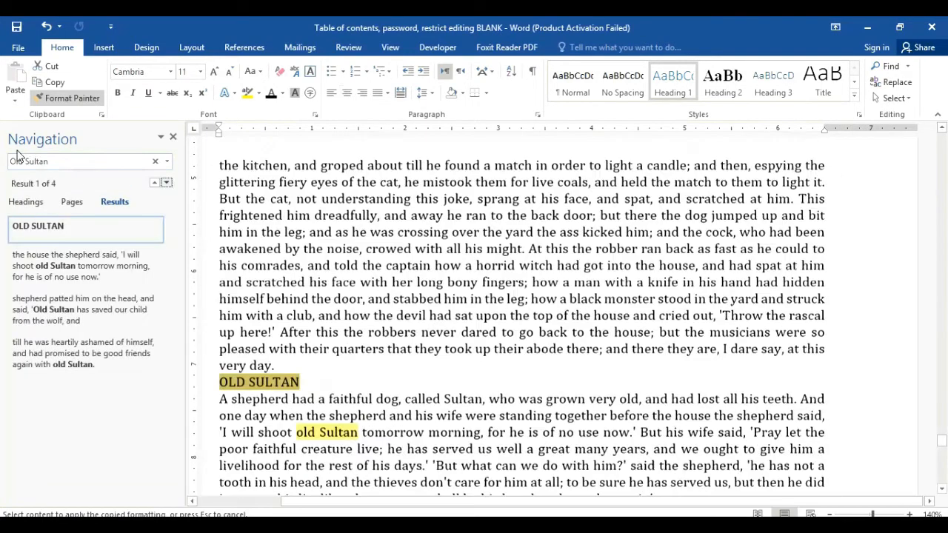
drag(302, 224, 220, 222)
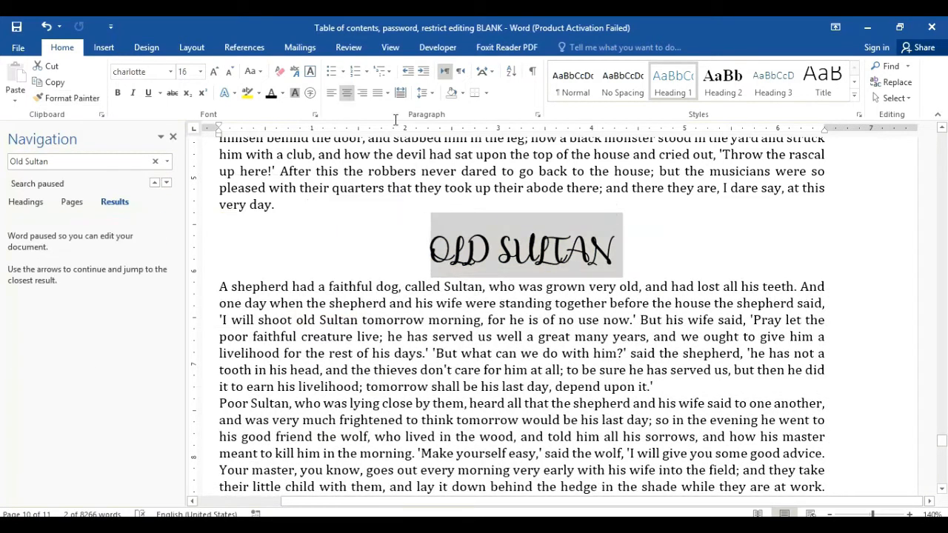
click(257, 72)
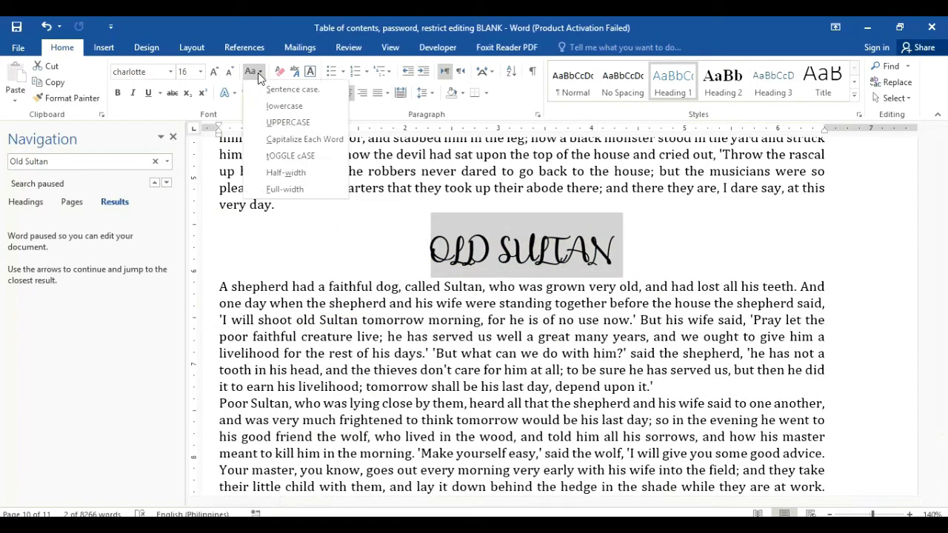
click(279, 141)
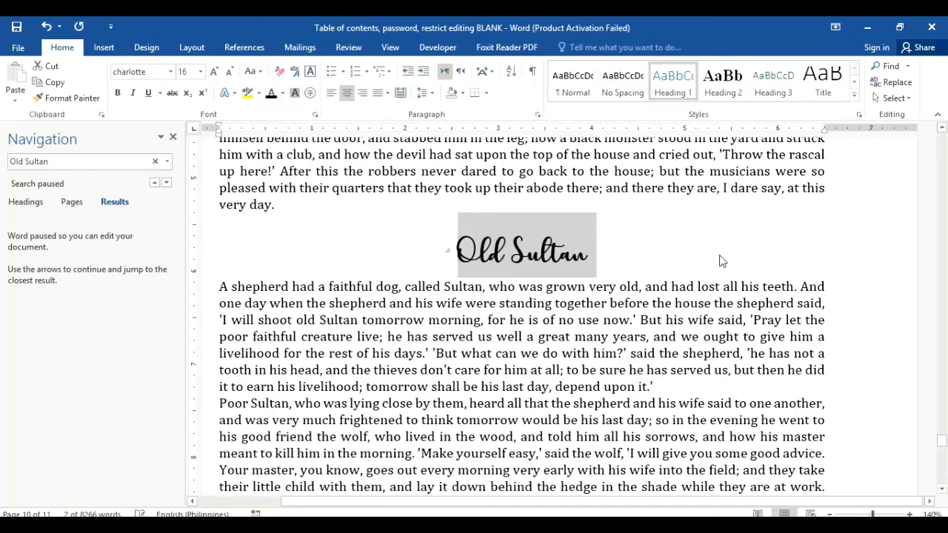
click(821, 246)
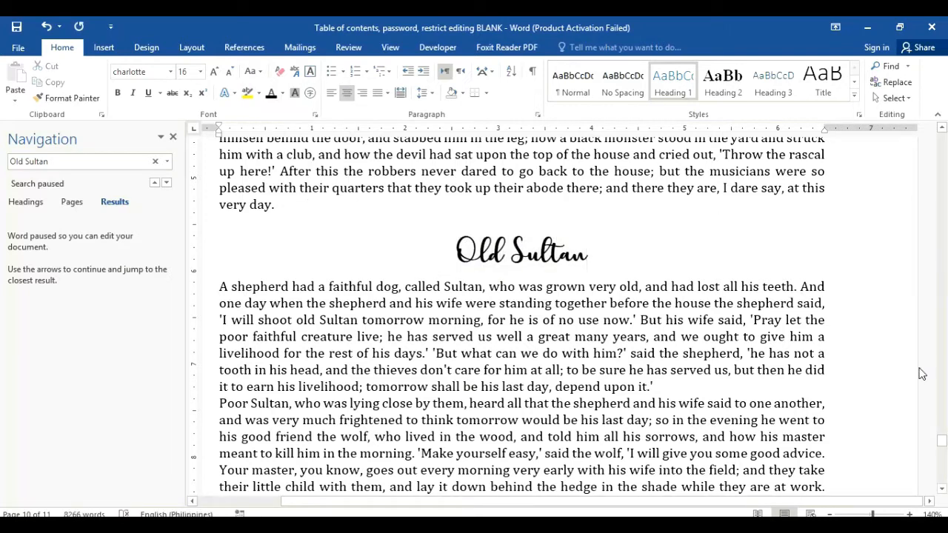
click(173, 137)
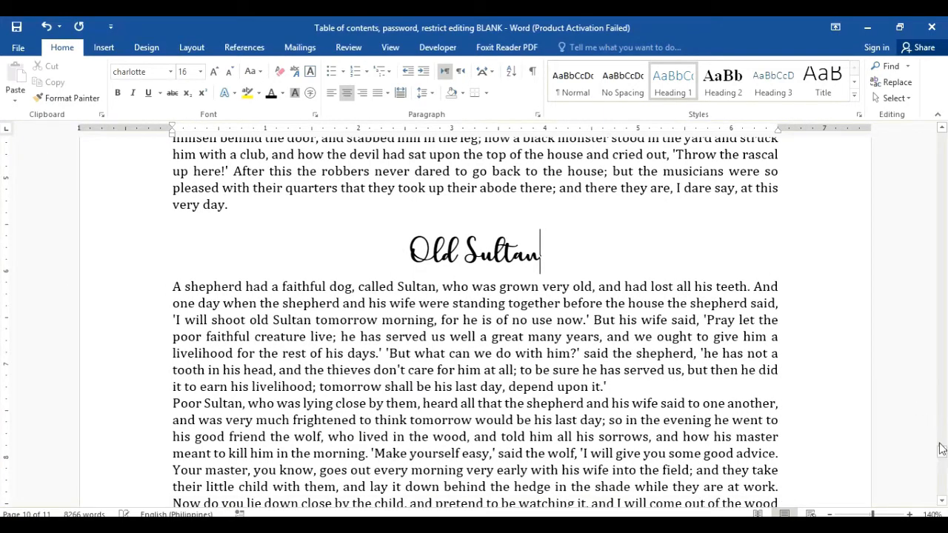
Step: Add blank lines after paragraphs ending 'the whole bird.', 'his country too.', 'same manner.' and 'in the wind.'
drag(941, 449, 944, 182)
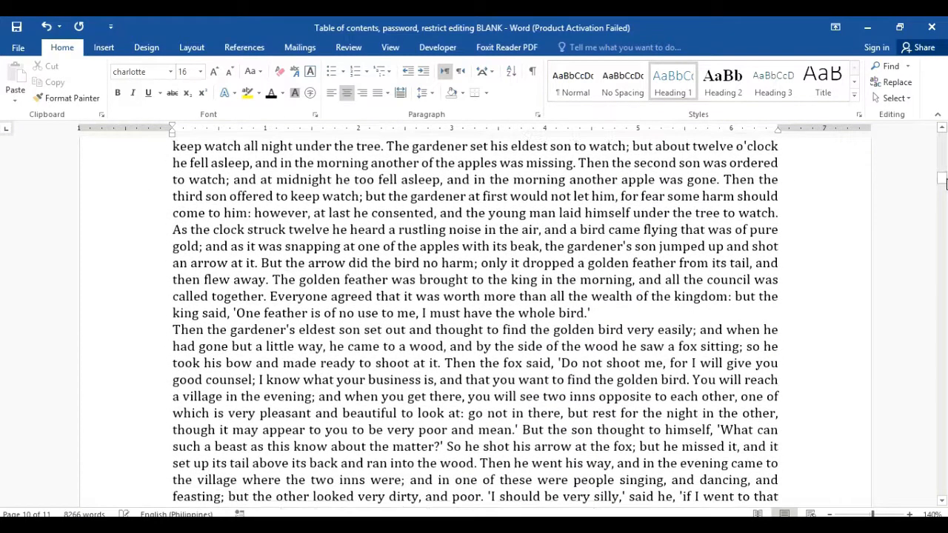
click(614, 308)
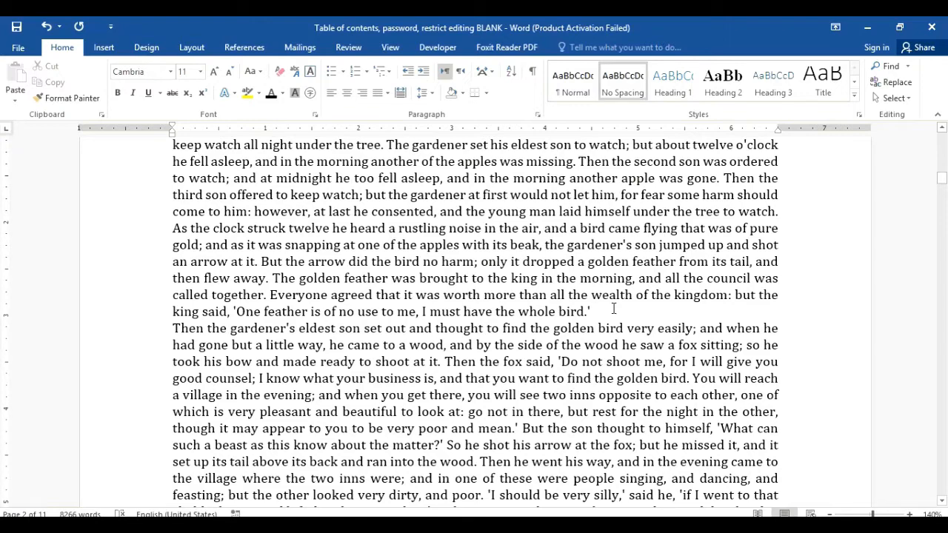
key(Return)
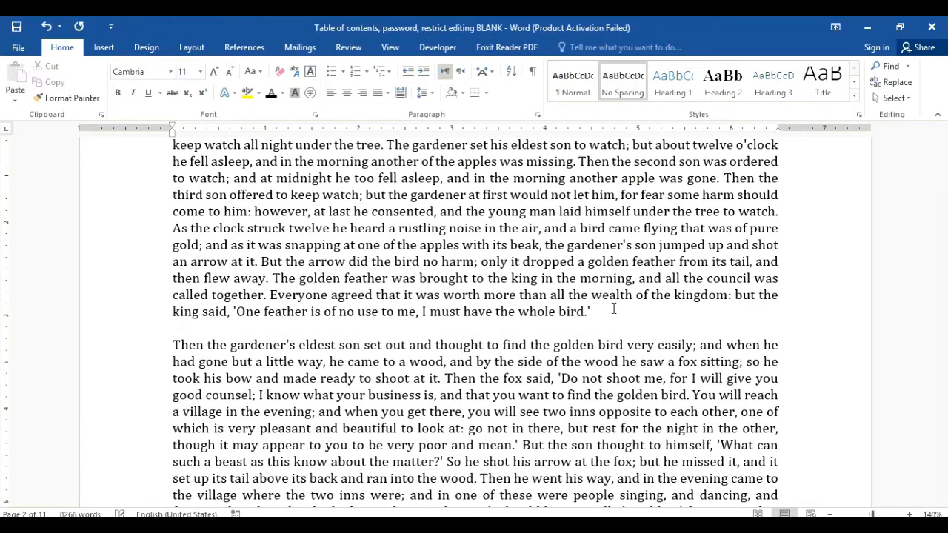
drag(945, 177, 944, 187)
key(Return)
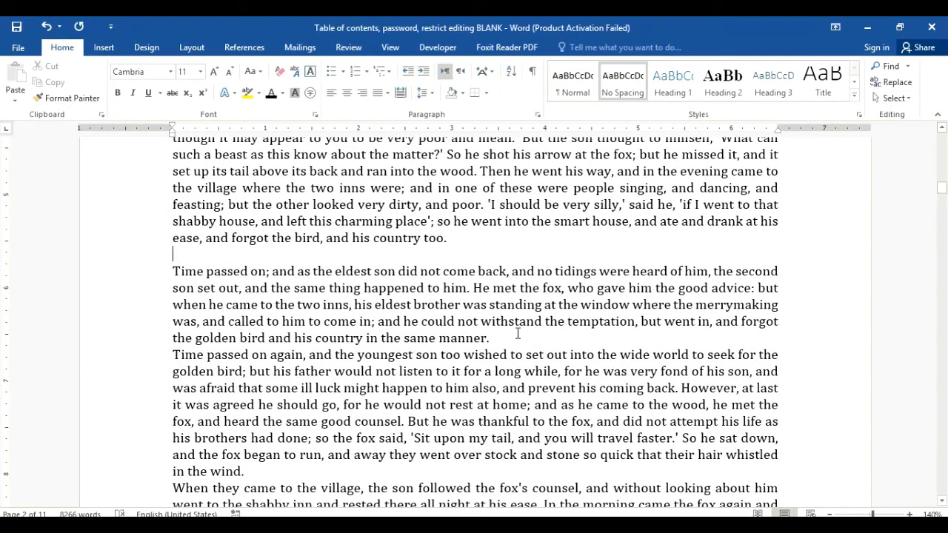
key(Return)
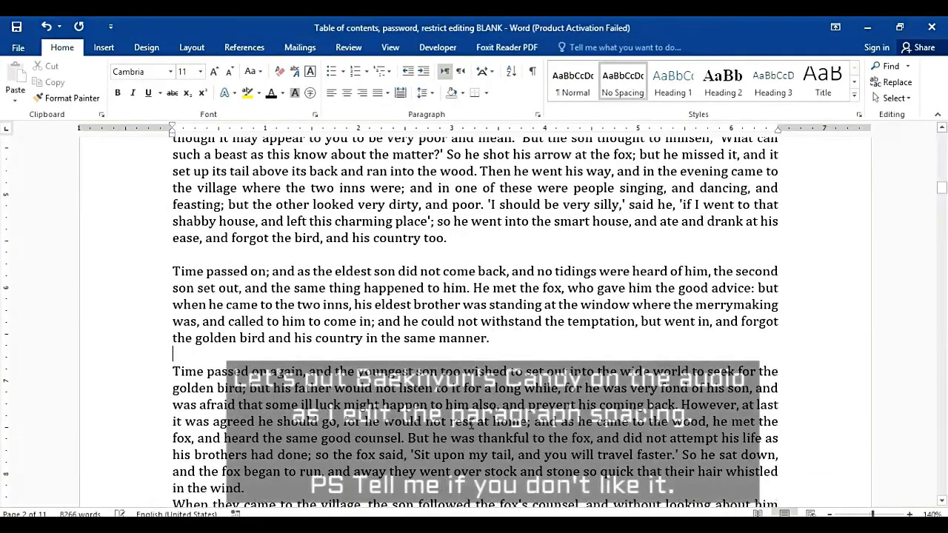
scroll(518, 334, down, 1)
drag(942, 182, 942, 222)
click(378, 268)
key(Return)
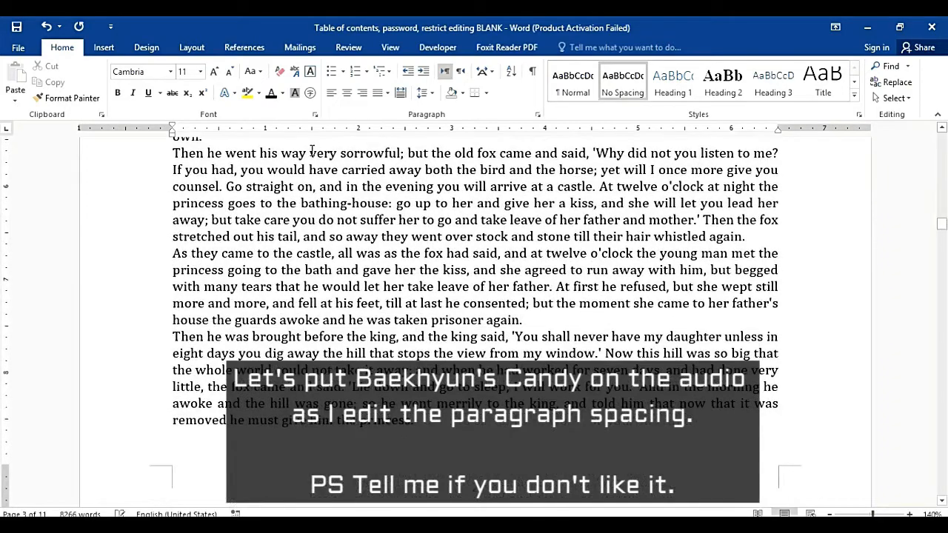
Step: Add blank lines after 'own.', 'whistled again.', 'princess.', 'contrive it?', 'as you can.', 'ride away.' and 'advice.'
click(252, 143)
key(Return)
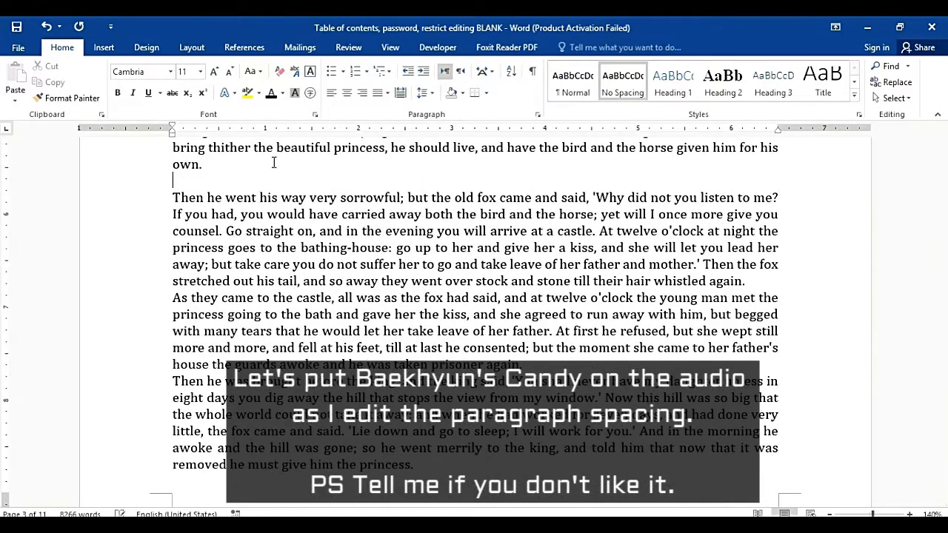
click(750, 280)
key(Return)
drag(942, 222, 941, 245)
click(415, 340)
key(Return)
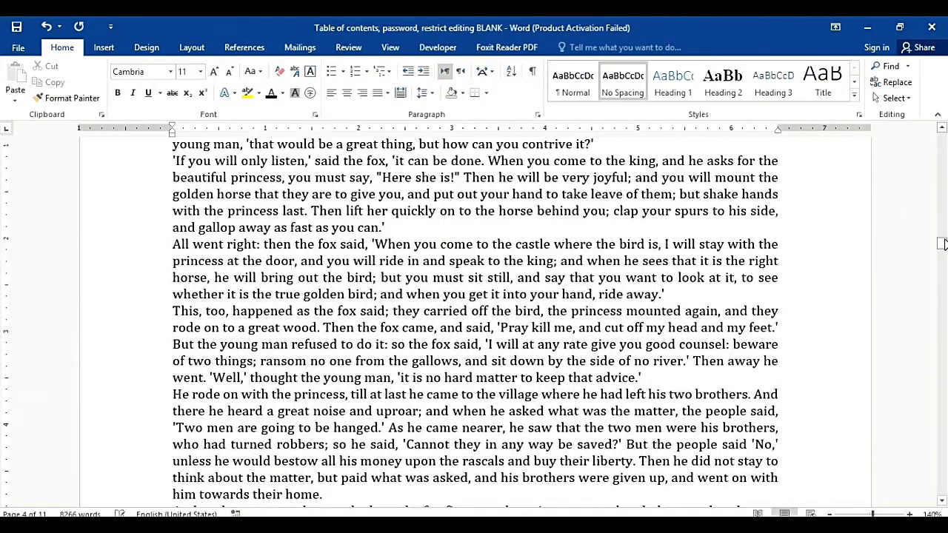
key(Return)
click(388, 244)
key(Return)
click(722, 331)
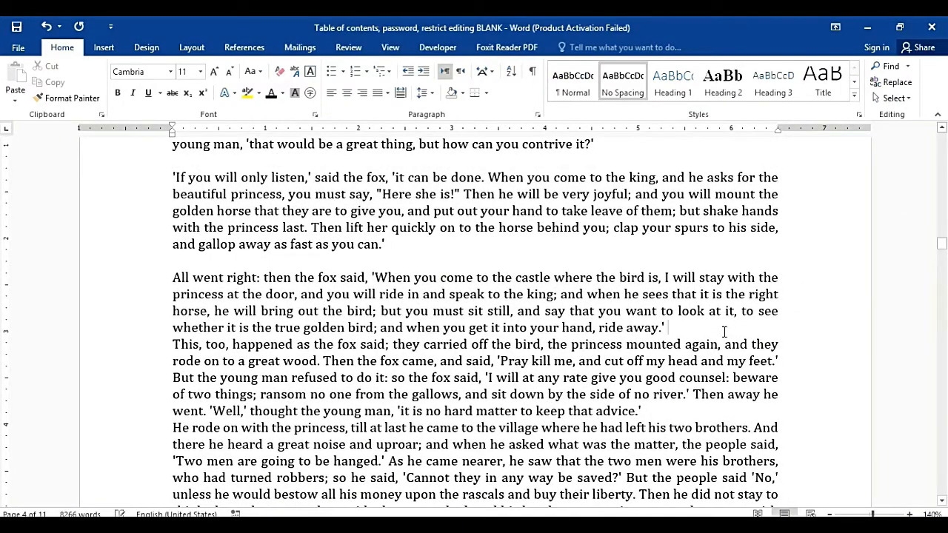
key(Return)
click(643, 428)
key(Return)
Step: Add blank lines after 'their home.', 'wept.', 'about the matter?', 'his head.' and the Jip! line
drag(941, 243, 942, 281)
click(491, 363)
key(Return)
click(756, 341)
key(Return)
click(388, 345)
key(Return)
click(726, 428)
key(Return)
click(456, 455)
key(Return)
Step: Space out the 'No care and no sorrow' verse with blank lines between its lines
click(349, 271)
key(Return)
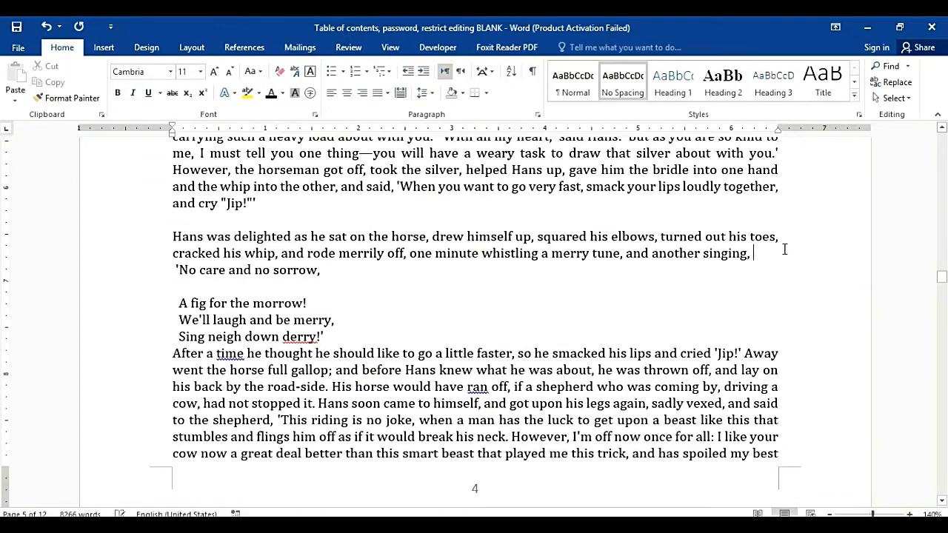
key(Return)
click(348, 320)
key(Return)
click(352, 347)
key(Return)
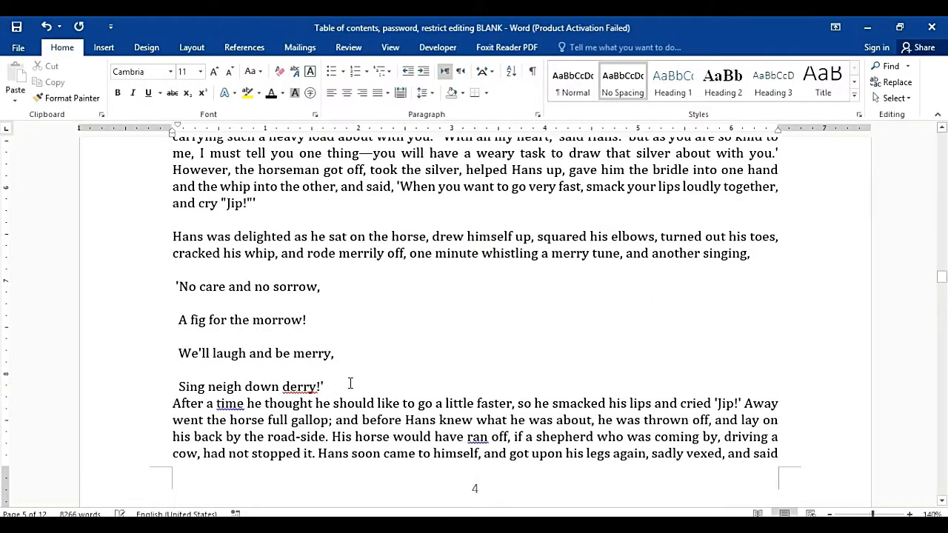
click(351, 383)
key(Return)
Step: Add blank lines after 'away he rode.', 'looking to that.', 'to its leg.', 'as he had at last got?' and 'Can you swim?'
drag(943, 276, 941, 367)
click(777, 394)
key(Return)
click(518, 300)
key(Return)
click(745, 326)
key(Return)
click(699, 391)
key(Return)
click(774, 221)
key(Return)
Step: Add blank lines before 'As he came' and after 'working and singing,', 'good bargains.', 'into the stream.', 'ugly heavy stone.'
click(437, 439)
key(Return)
click(736, 282)
key(Return)
key(Return)
click(680, 472)
key(Return)
click(753, 334)
key(Return)
click(632, 398)
key(Return)
click(766, 383)
Step: In Jorinda and Jorindel, add blank lines after 'tall birches.', 'what path to take.', the verse, 'screamed:' and the Tu whu line
key(Return)
click(736, 465)
key(Return)
click(418, 289)
key(Return)
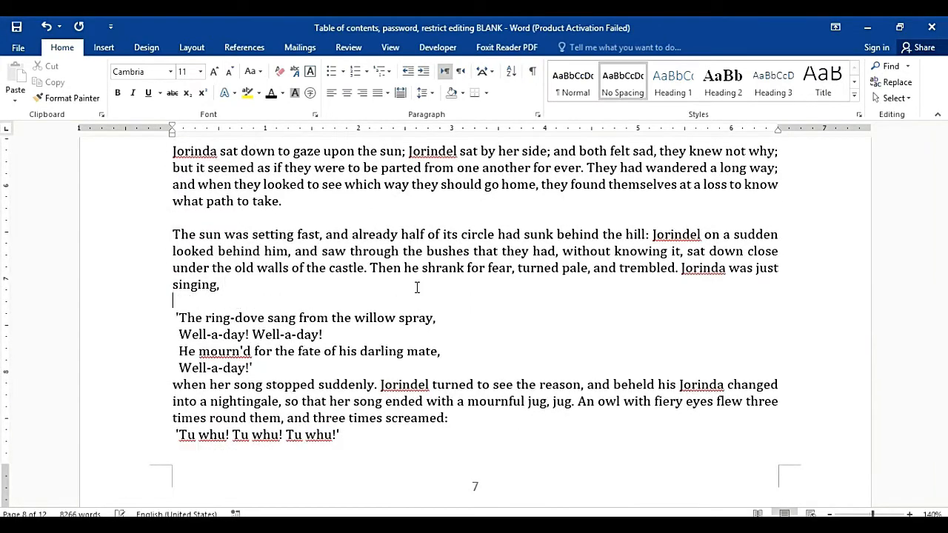
click(391, 368)
key(Return)
click(470, 437)
key(Return)
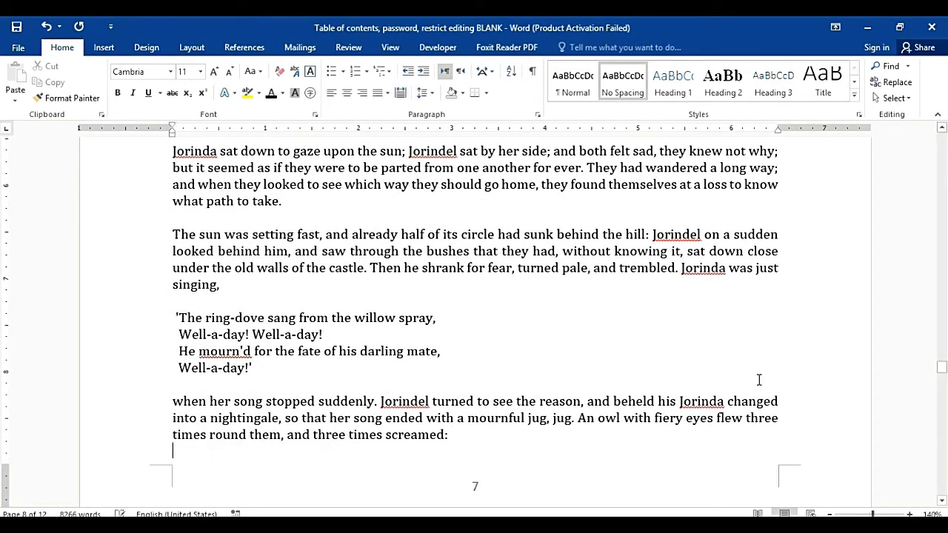
drag(943, 363, 943, 368)
click(387, 239)
key(Return)
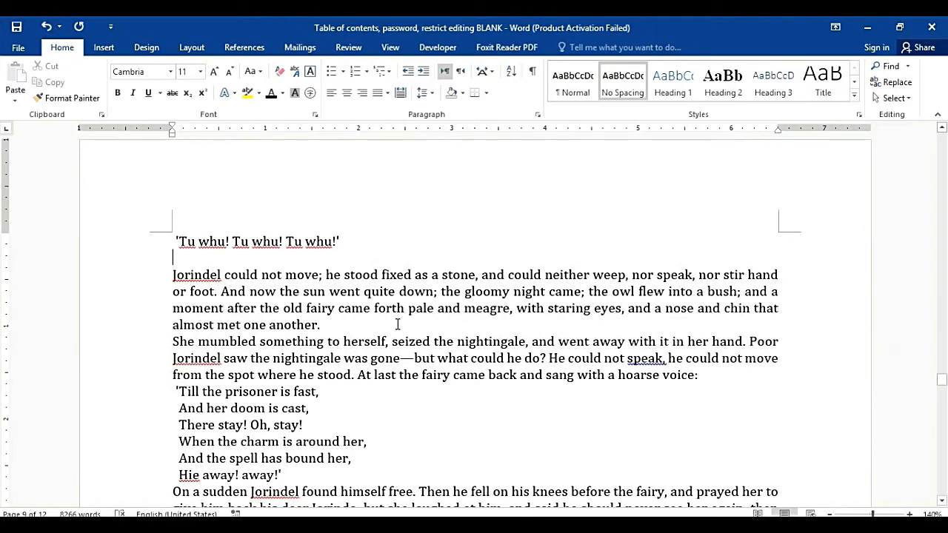
click(398, 324)
key(Return)
click(717, 396)
Step: Set off the fairy's verse, fix the punctuation after Jorinda to a semicolon, and space paragraphs through 'the wood.'
key(Return)
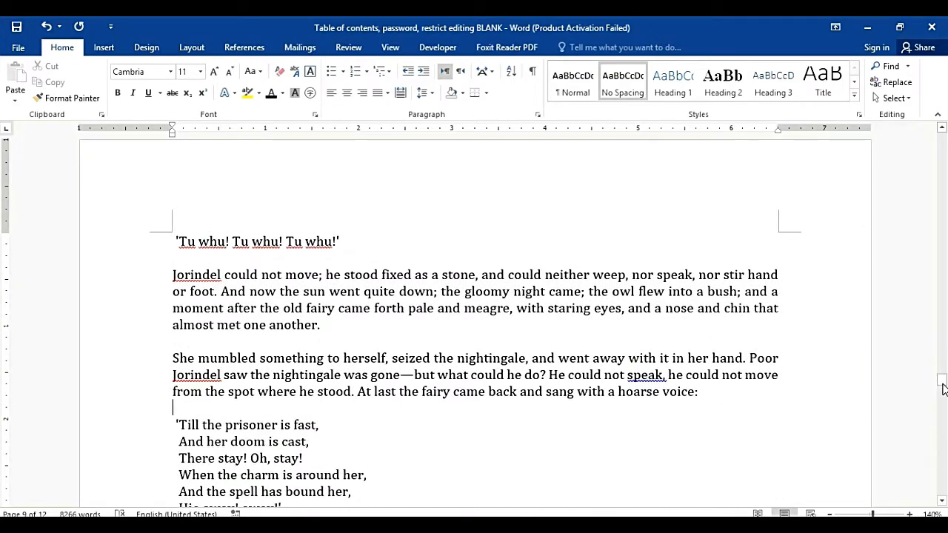
scroll(404, 303, down, 4)
key(Return)
click(315, 358)
key(Return)
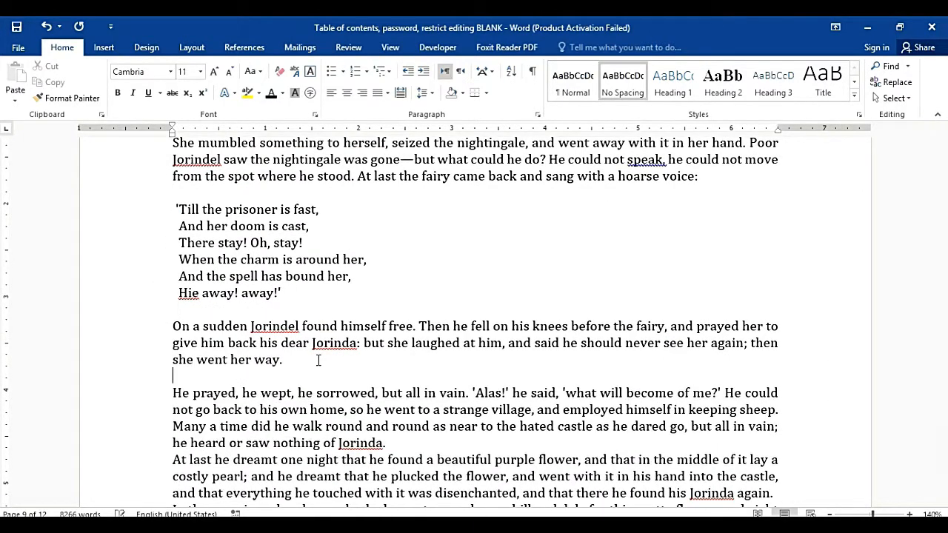
text(;)
key(BackSpace)
key(BackSpace)
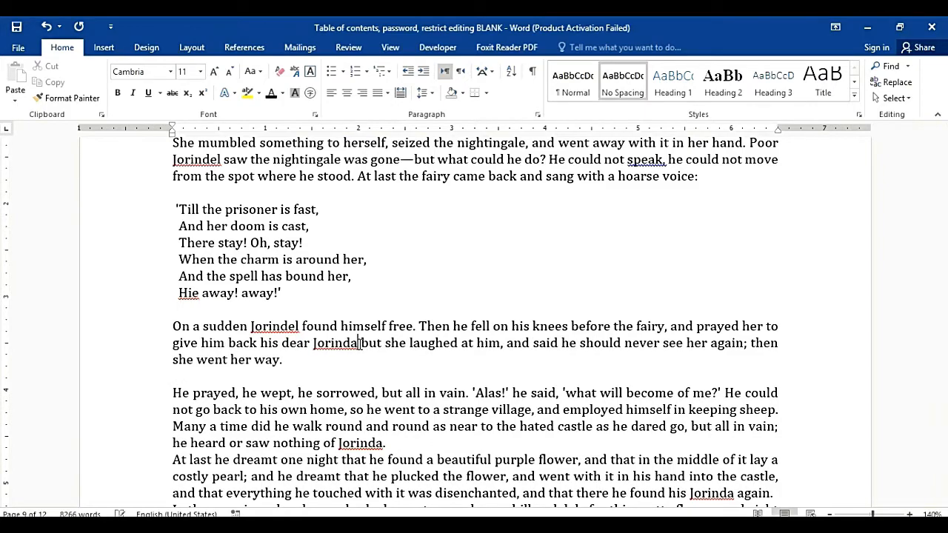
text(;)
key(Return)
drag(941, 386, 942, 398)
click(782, 366)
key(Return)
Step: In The Travelling Musicians, add blank lines after 'I may turn musician.', 'jogged on together.' and 'joined the party.'
scroll(814, 363, down, 10)
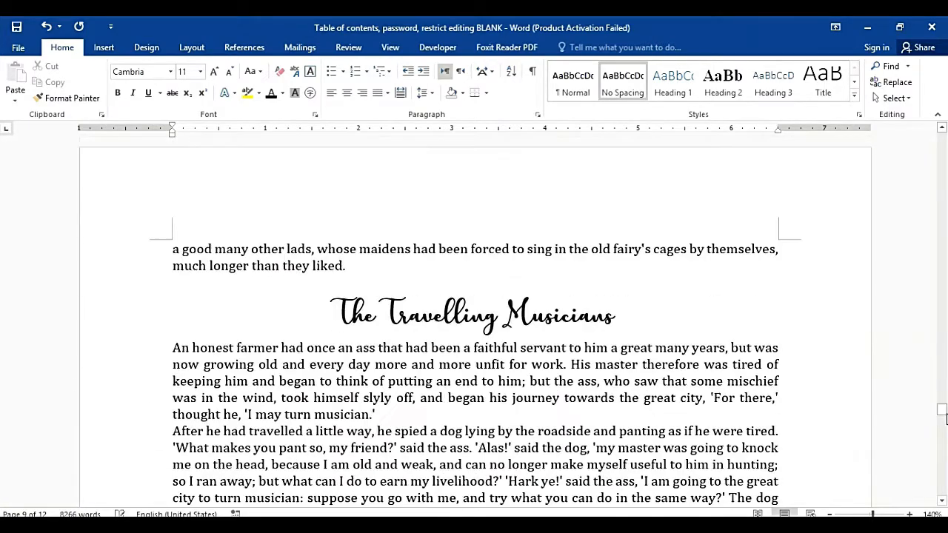
click(537, 223)
key(Return)
click(491, 338)
key(Return)
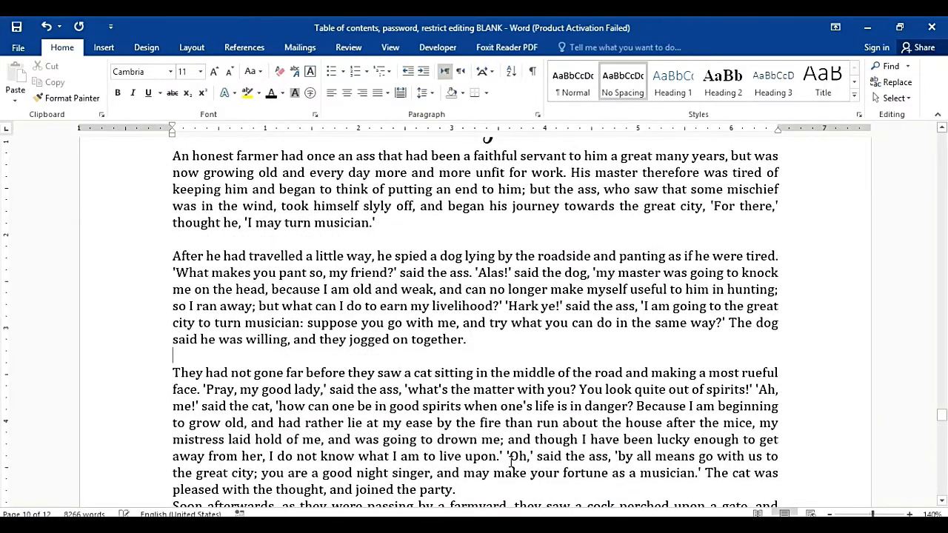
click(505, 483)
key(Return)
Step: Add blank lines after 'jollily together.', 'as fast as they could.' and 'fell asleep.', then jump to the first page
drag(944, 422, 942, 460)
click(758, 343)
key(Return)
click(588, 389)
key(Return)
click(527, 264)
key(Return)
key(ctrl+Home)
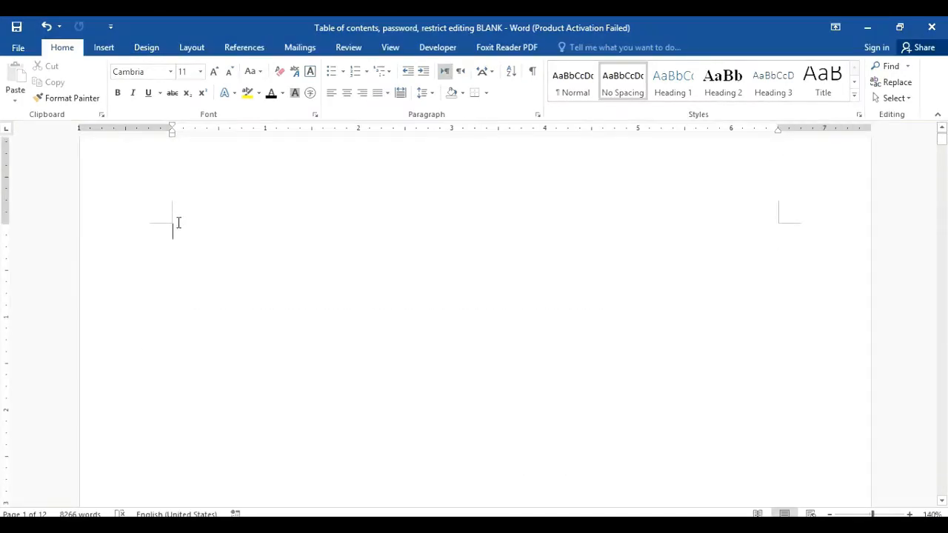
Step: Insert Automatic Table 2 from References on the blank first page, listing the five tales on pages 1, 4, 7, 9 and 10
click(110, 49)
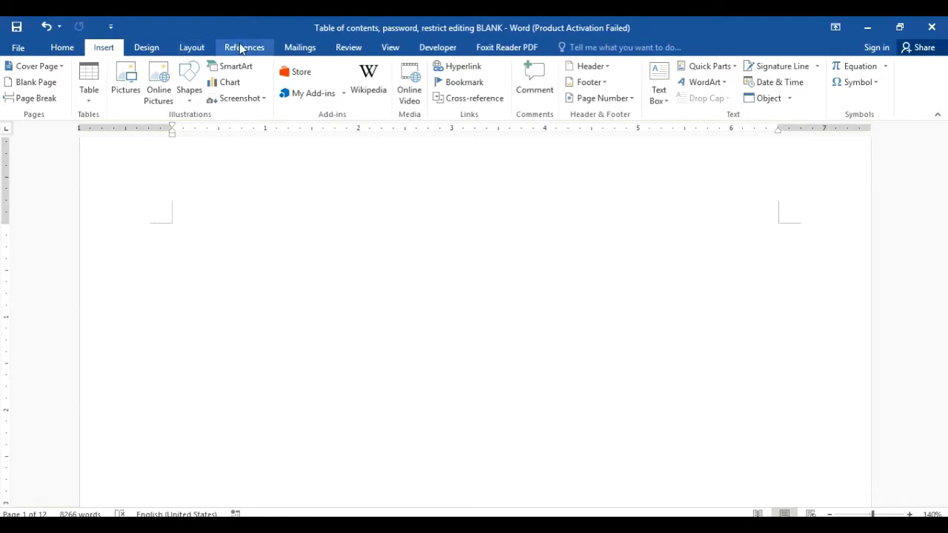
click(141, 49)
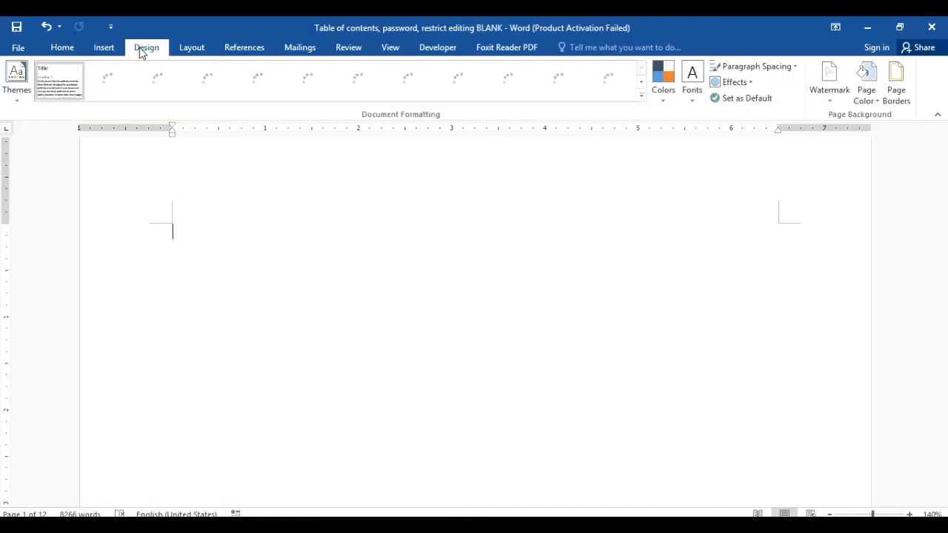
click(211, 49)
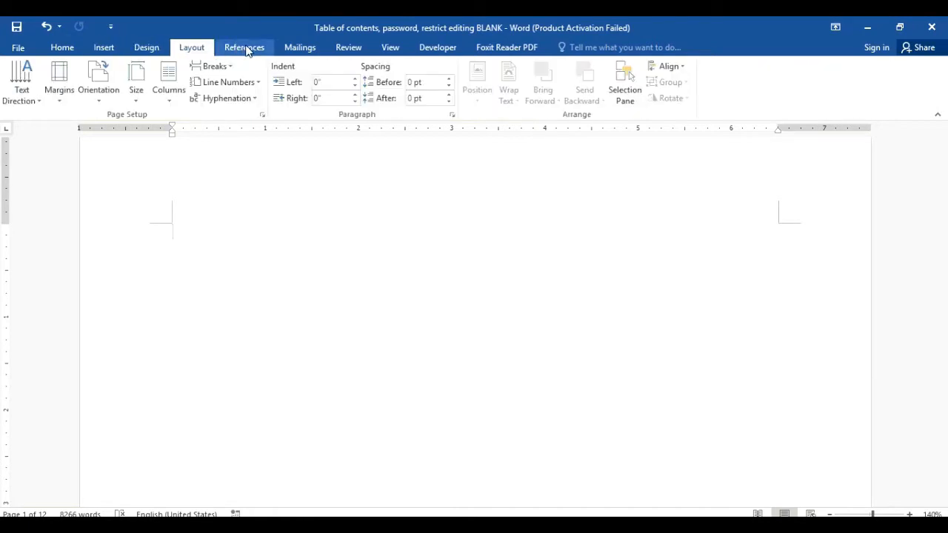
click(247, 49)
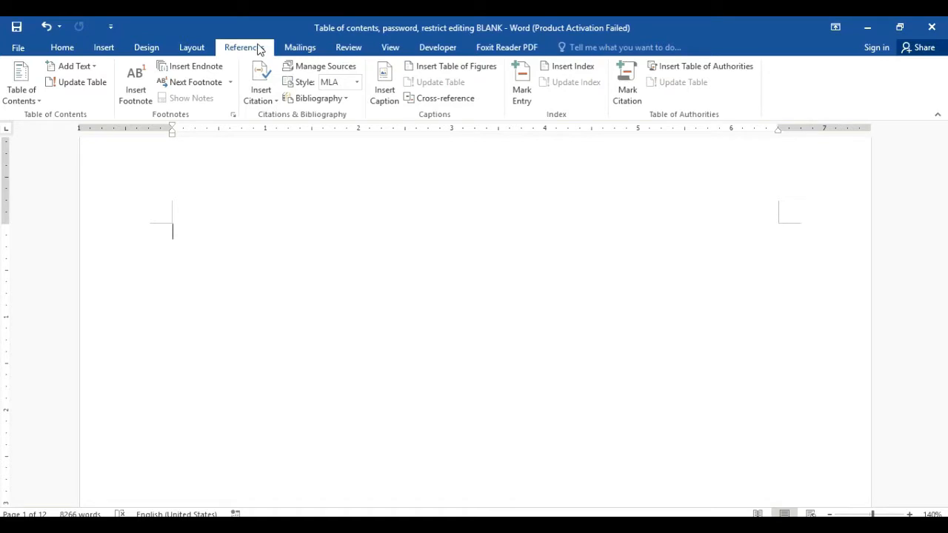
click(32, 95)
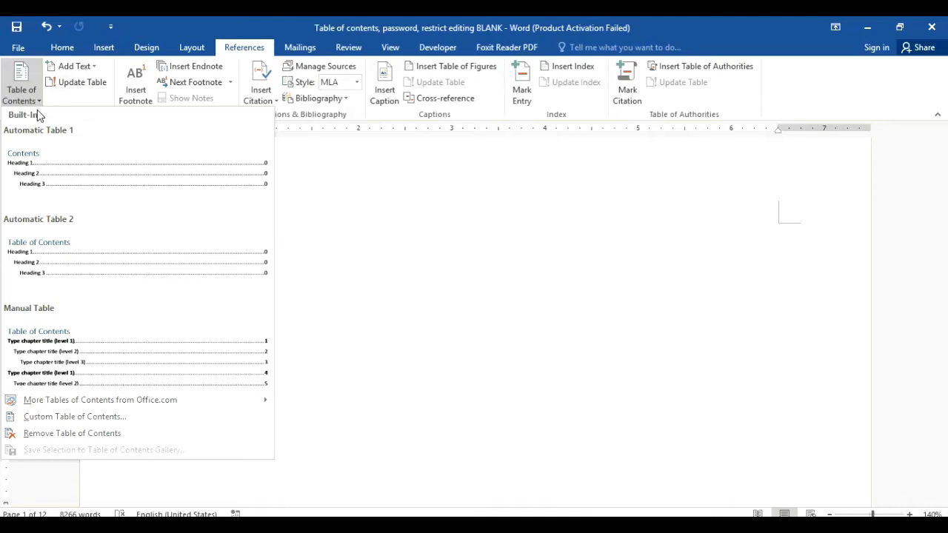
click(51, 256)
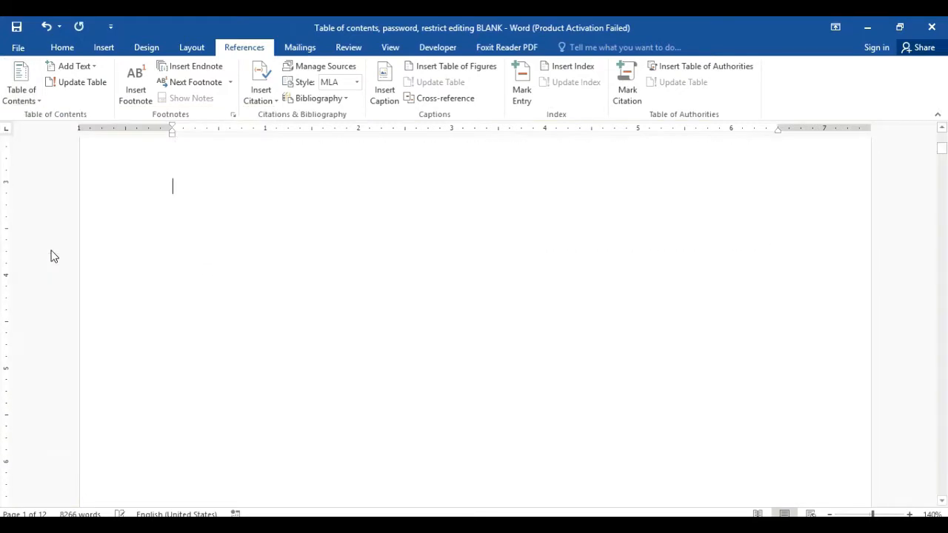
drag(945, 151, 946, 144)
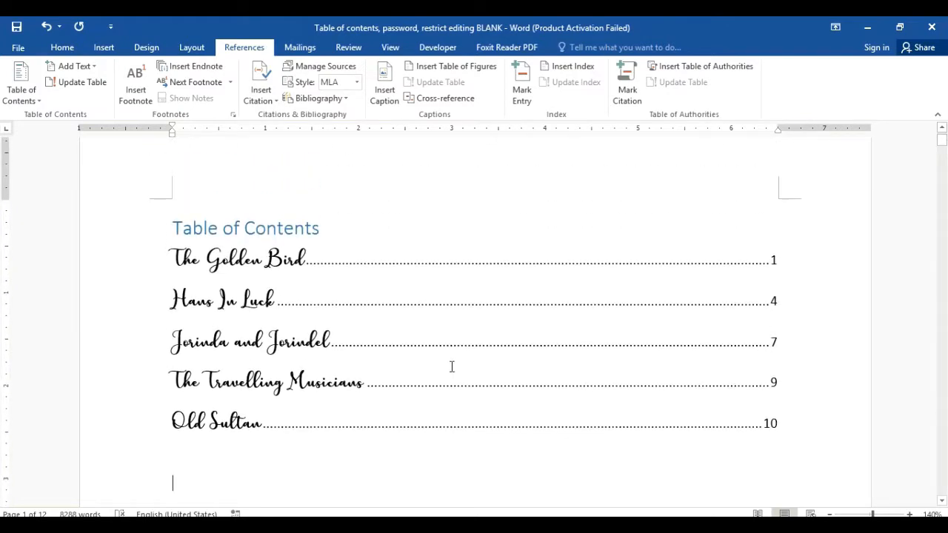
Step: Set the five Table of Contents entries to the Cambria font
key(BackSpace)
key(BackSpace)
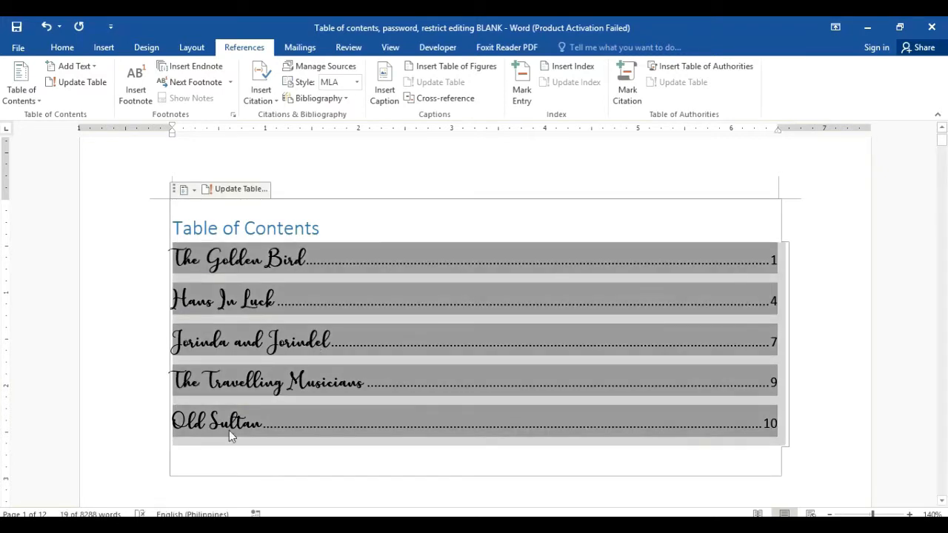
click(192, 473)
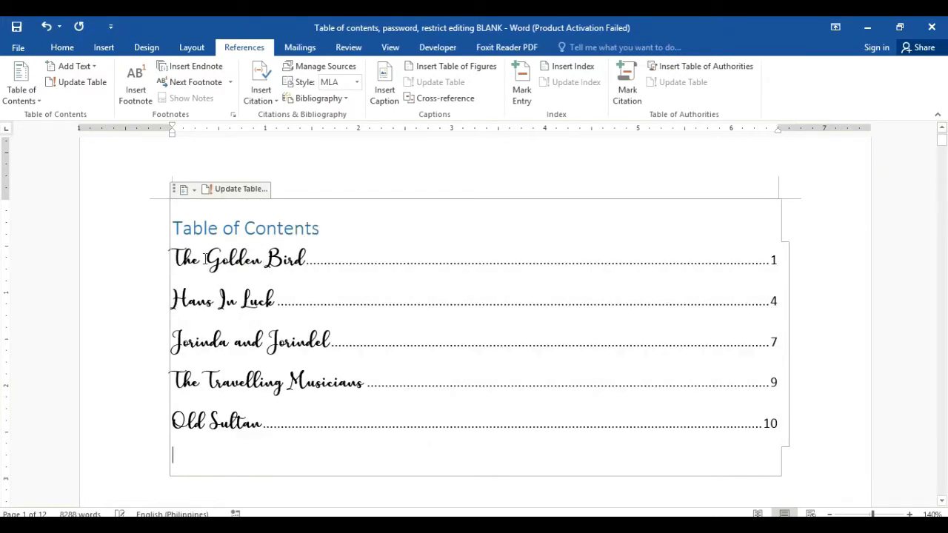
drag(184, 255, 288, 255)
click(304, 258)
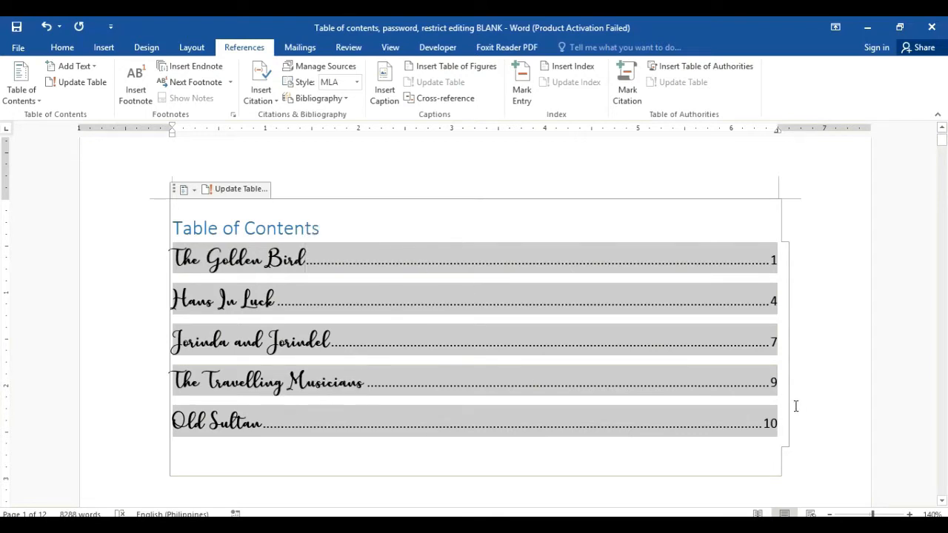
drag(784, 425, 245, 279)
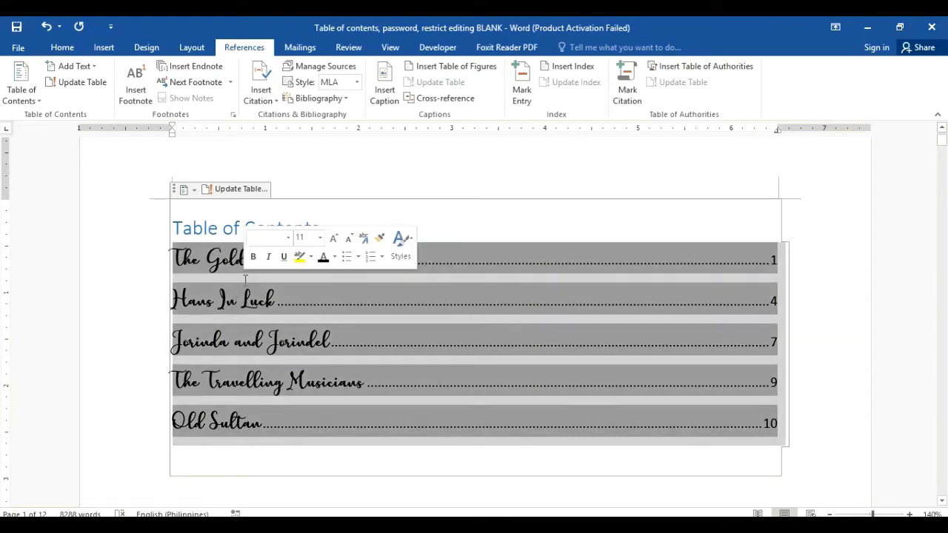
click(62, 47)
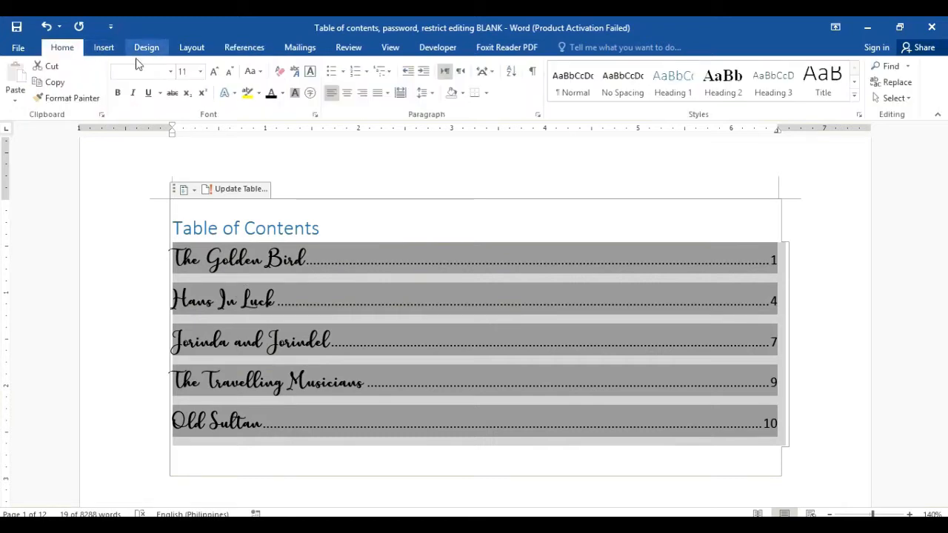
click(171, 72)
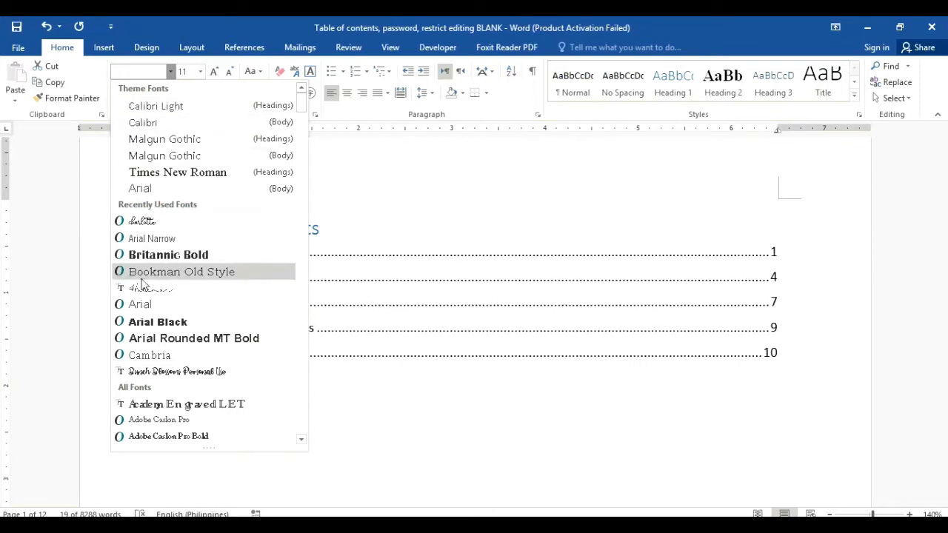
click(149, 355)
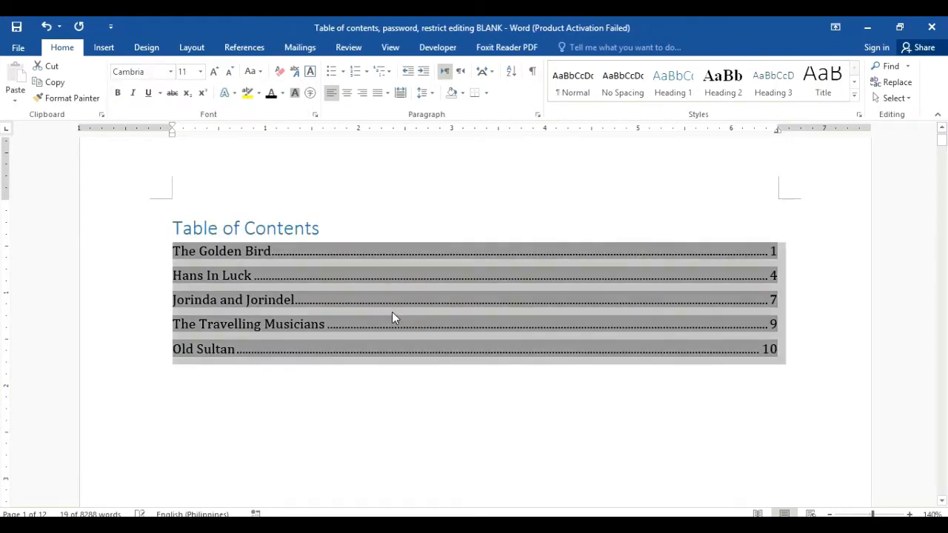
Step: Centre the 'Table of Contents' heading and make it black Charlotte script
click(350, 233)
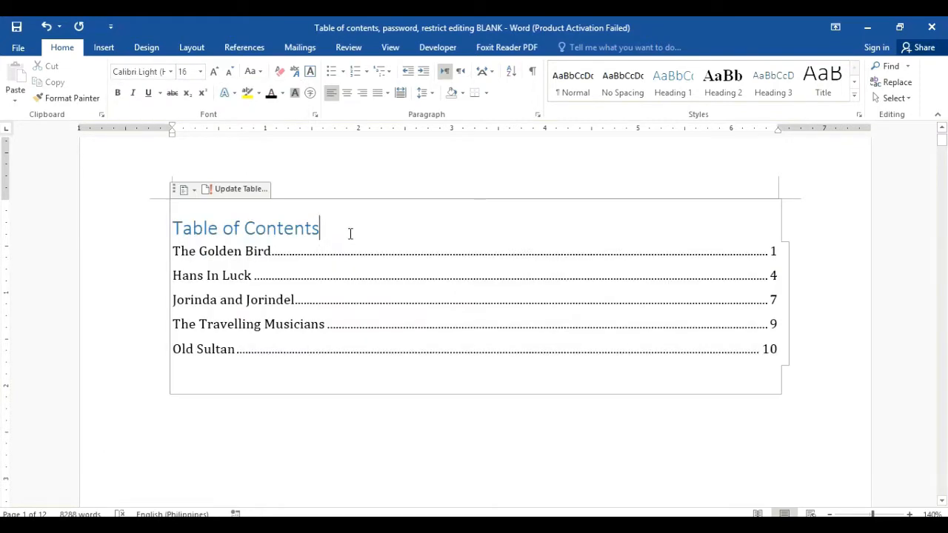
drag(350, 233, 172, 223)
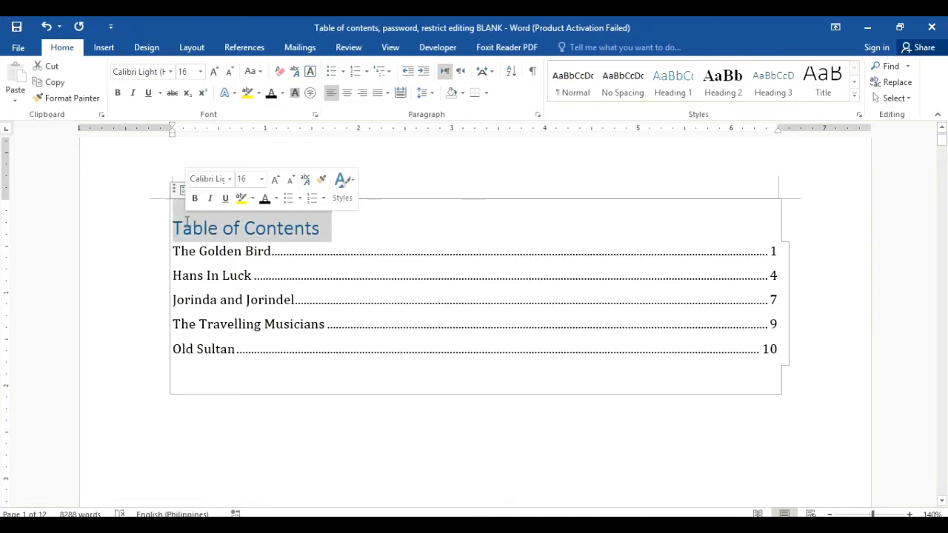
click(346, 94)
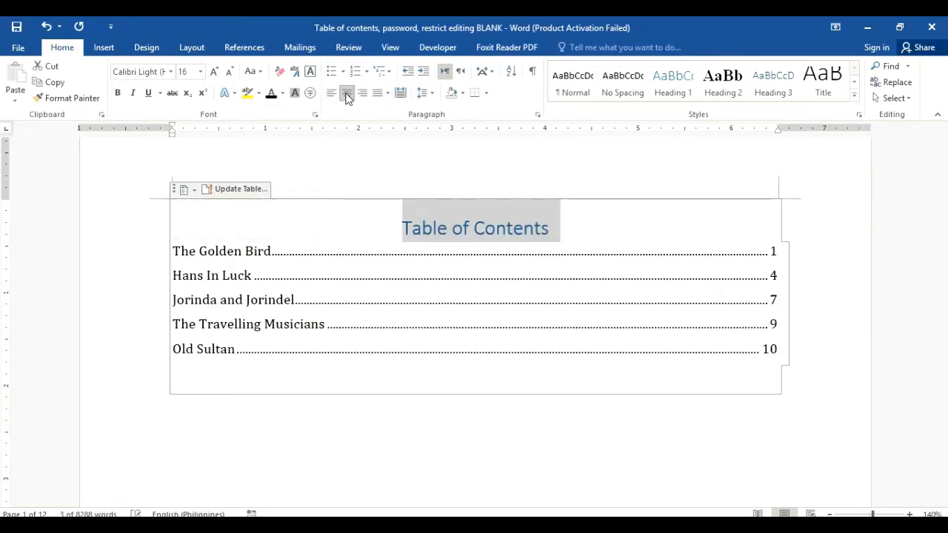
click(170, 72)
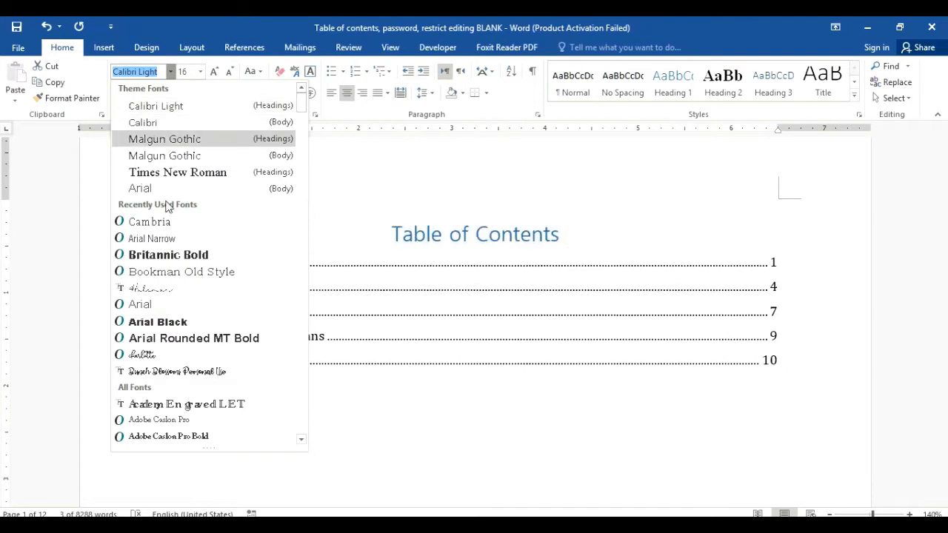
click(152, 356)
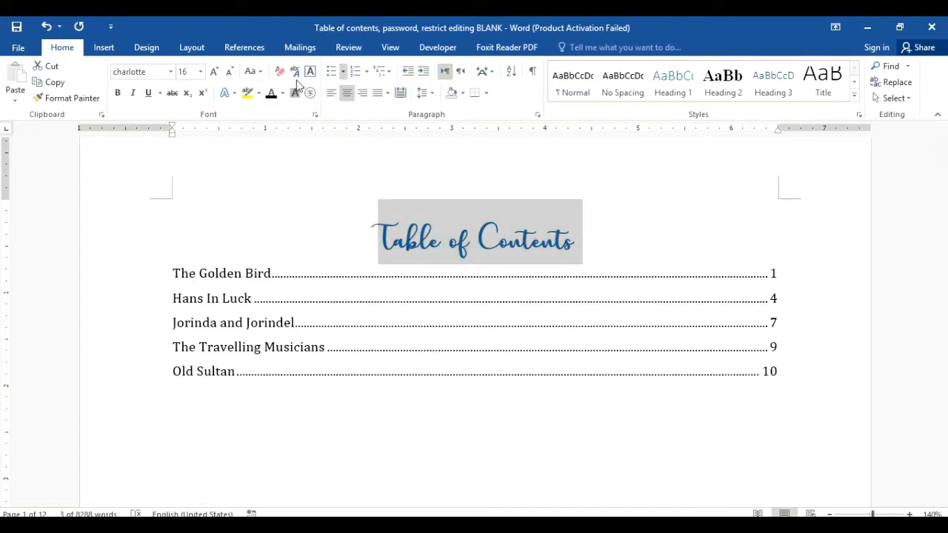
click(271, 94)
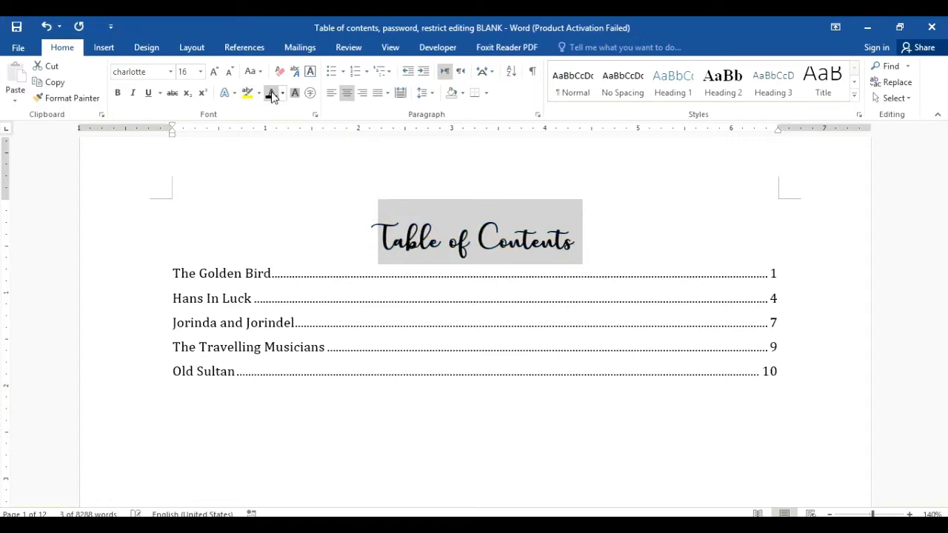
click(851, 272)
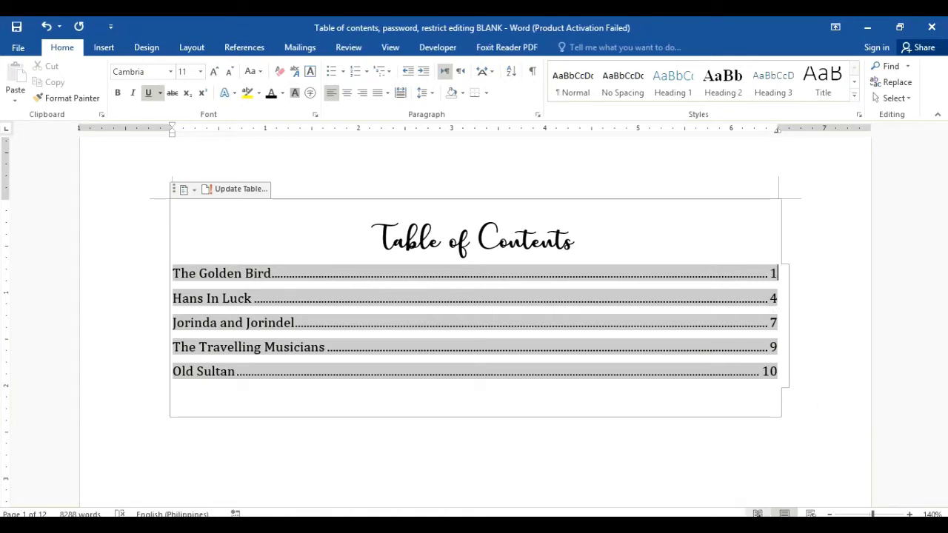
click(759, 514)
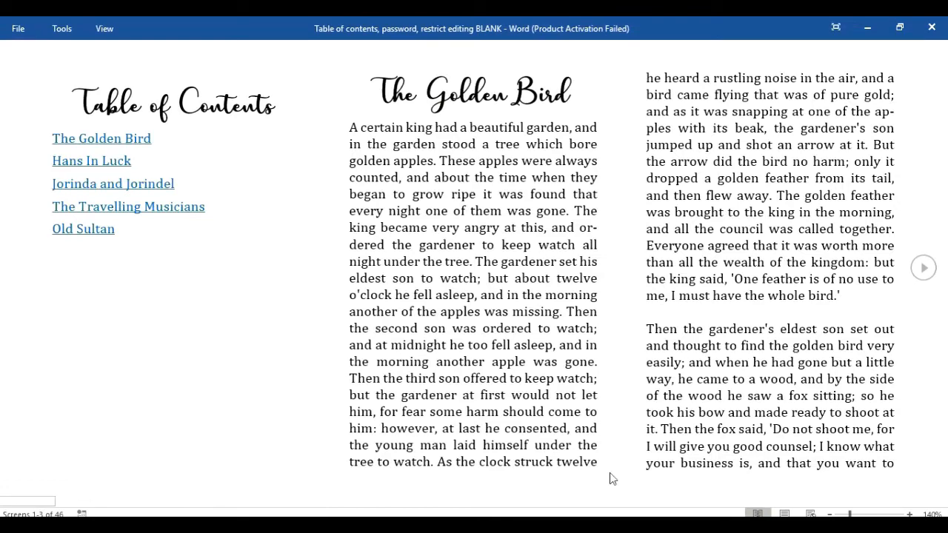
Step: Test the Hans In Luck contents link in Read Mode, page back to the contents, and return to Print Layout
click(108, 162)
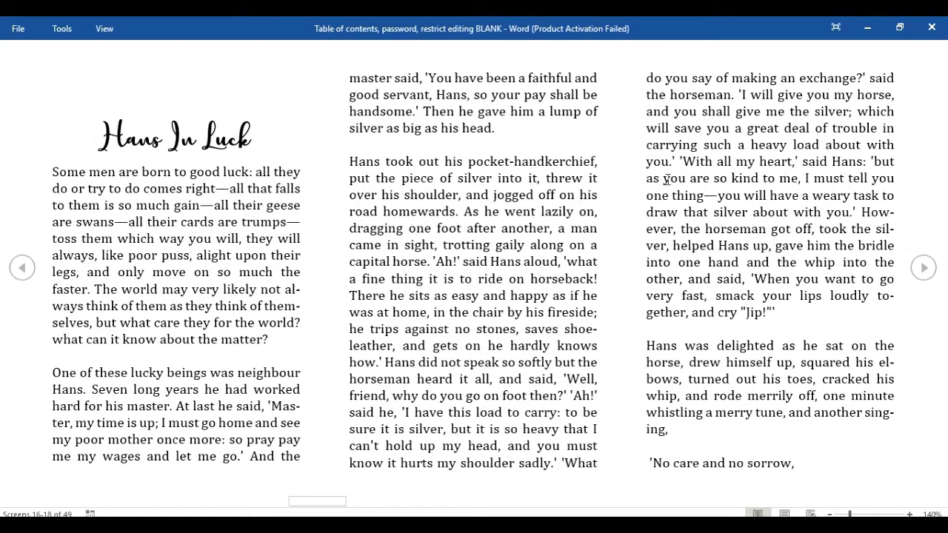
click(22, 265)
click(22, 265)
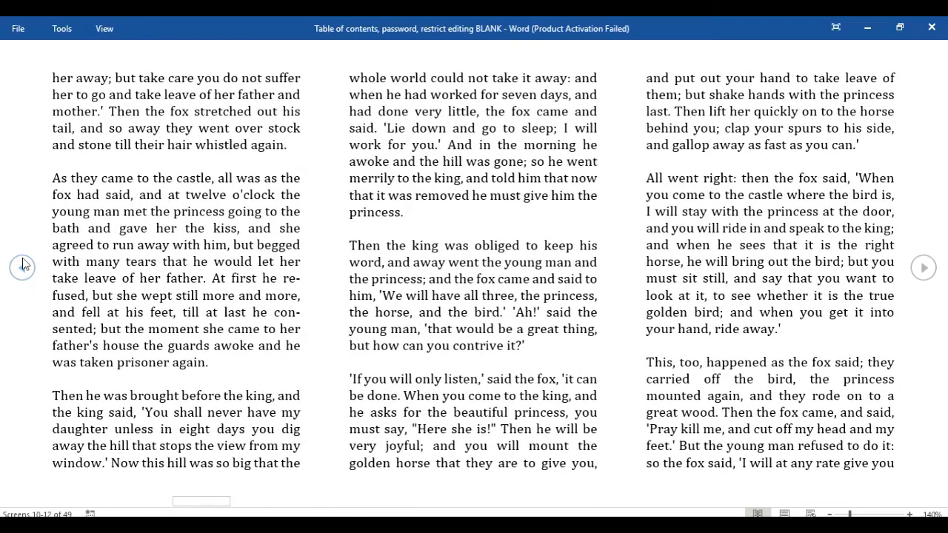
click(22, 265)
click(22, 265)
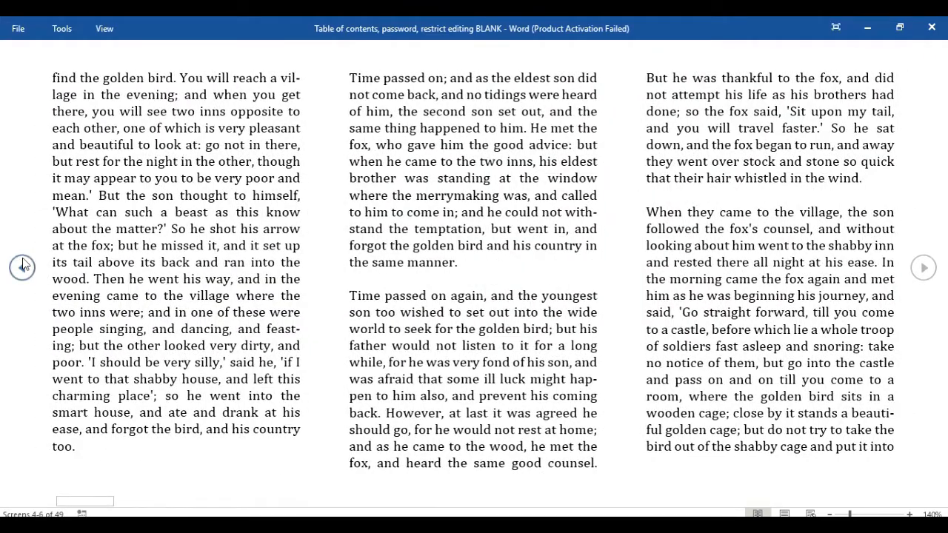
click(23, 266)
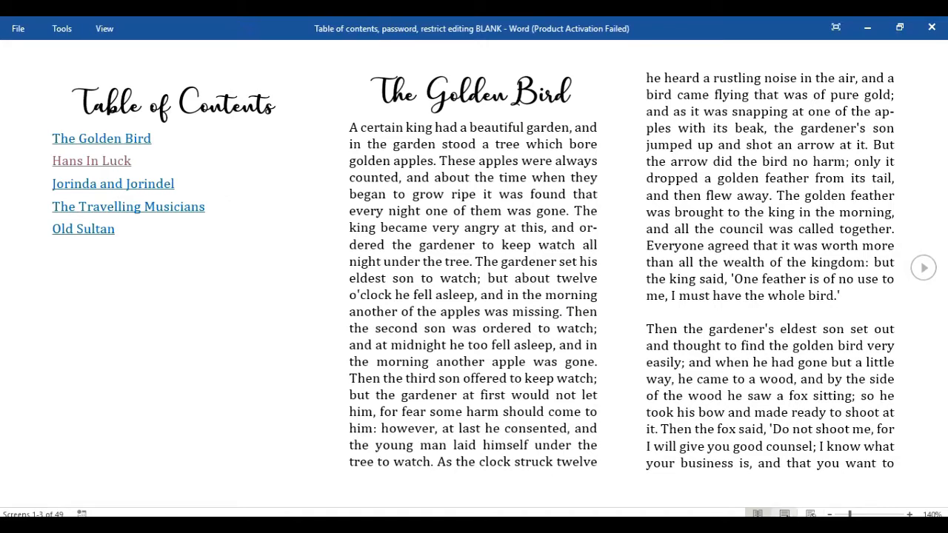
click(784, 514)
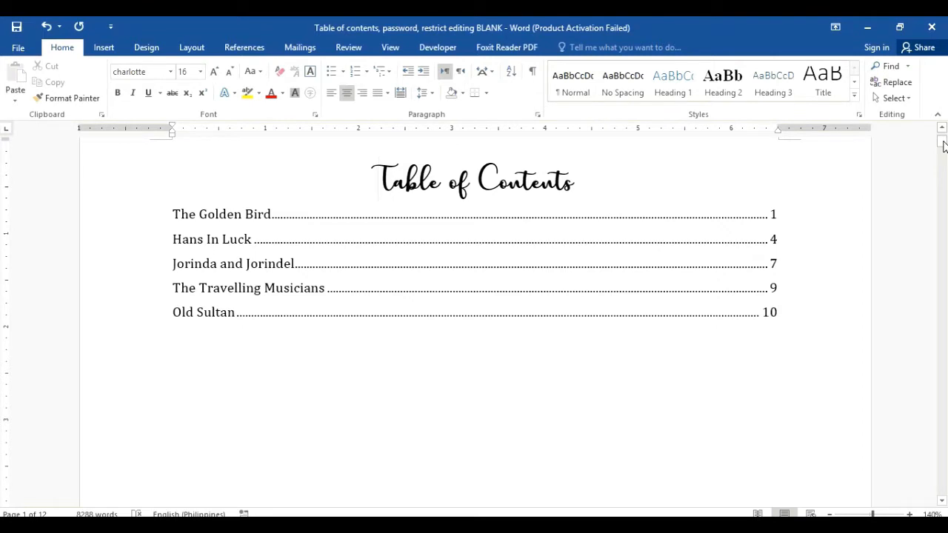
Step: Insert a page break after 'with old Sultan.' to add a blank final page
drag(944, 146, 944, 479)
drag(943, 484, 942, 490)
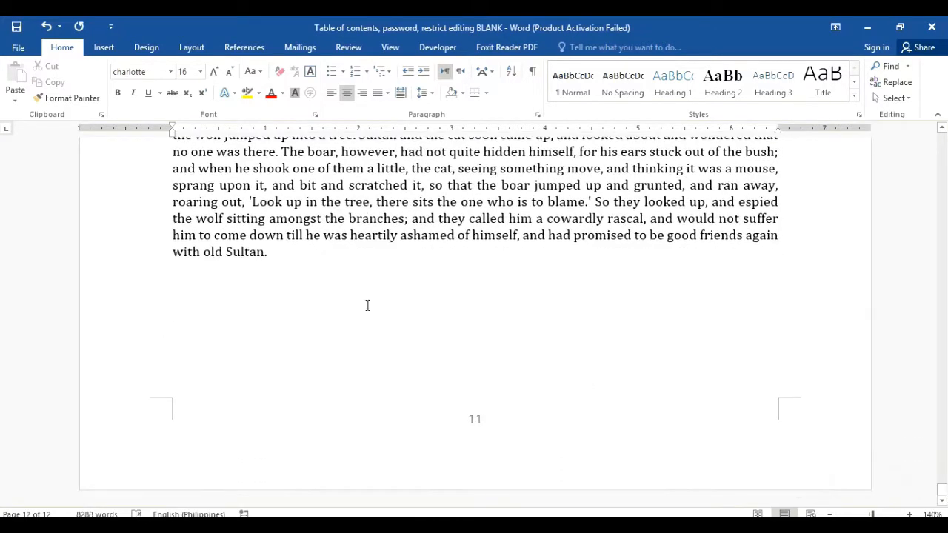
click(364, 249)
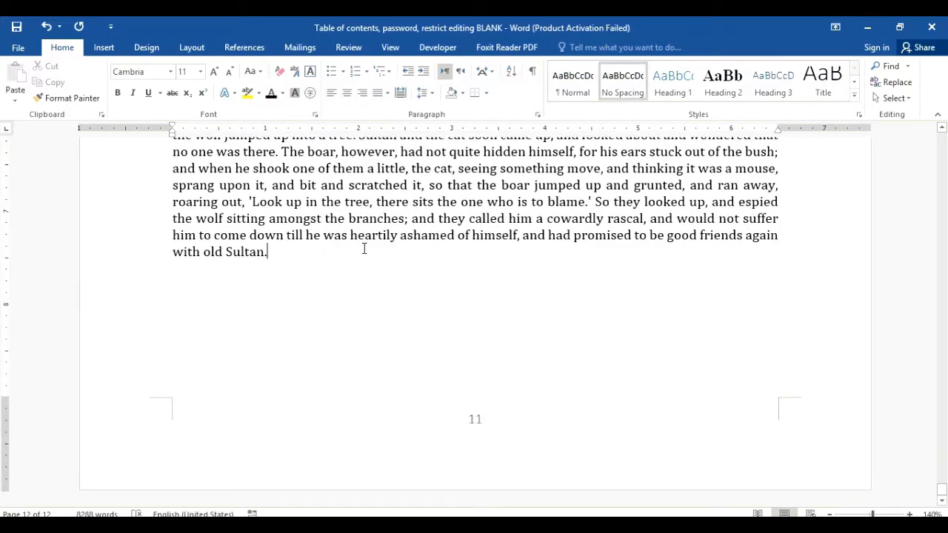
click(103, 48)
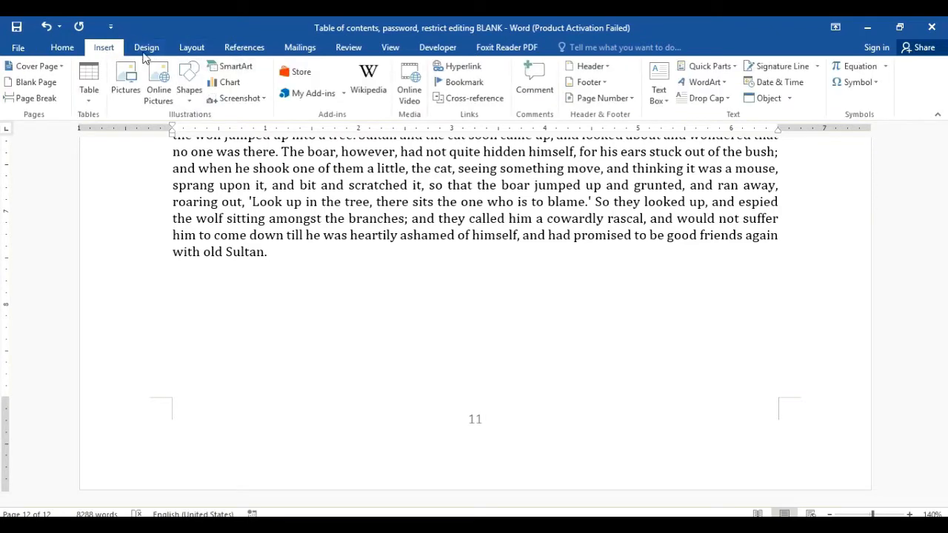
click(194, 49)
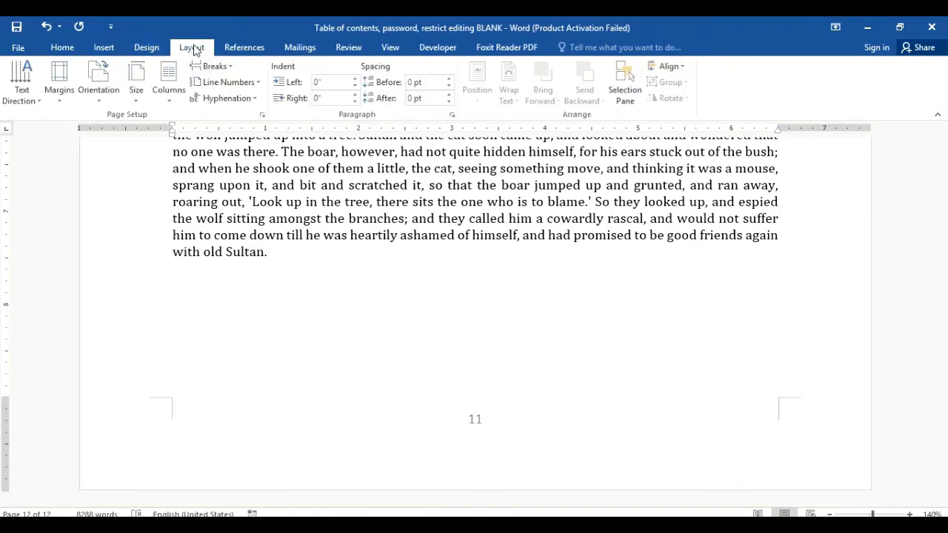
click(227, 68)
click(238, 107)
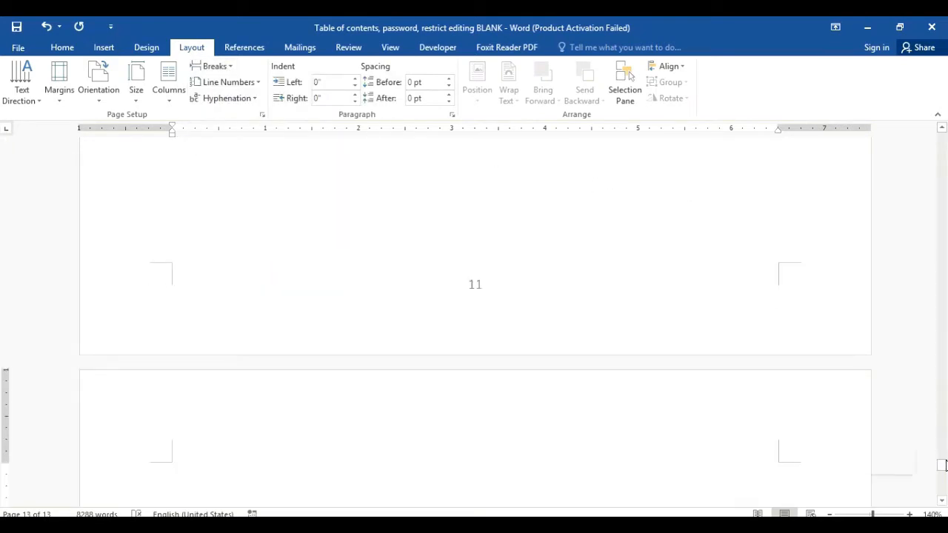
mouse_move(945, 465)
mouse_down()
mouse_move(944, 501)
mouse_move(944, 460)
mouse_move(943, 472)
mouse_up()
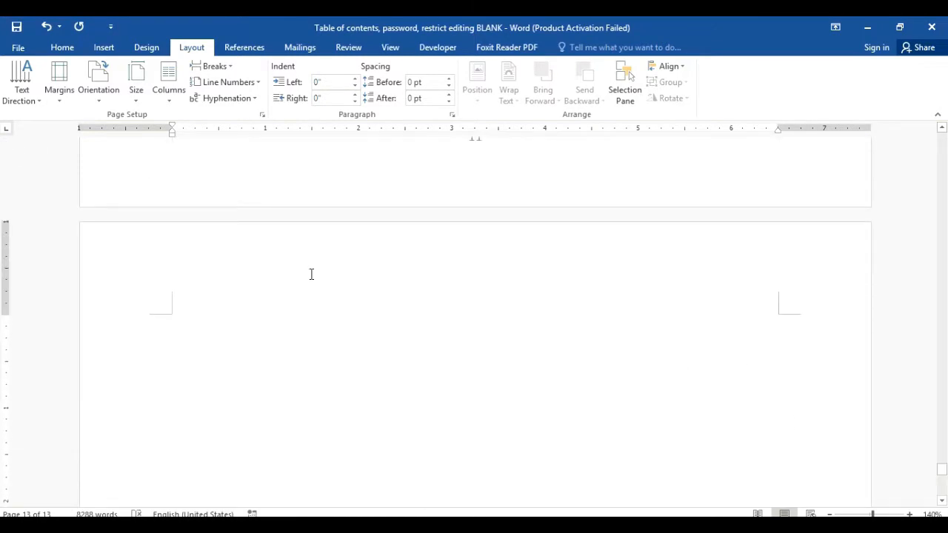
click(244, 50)
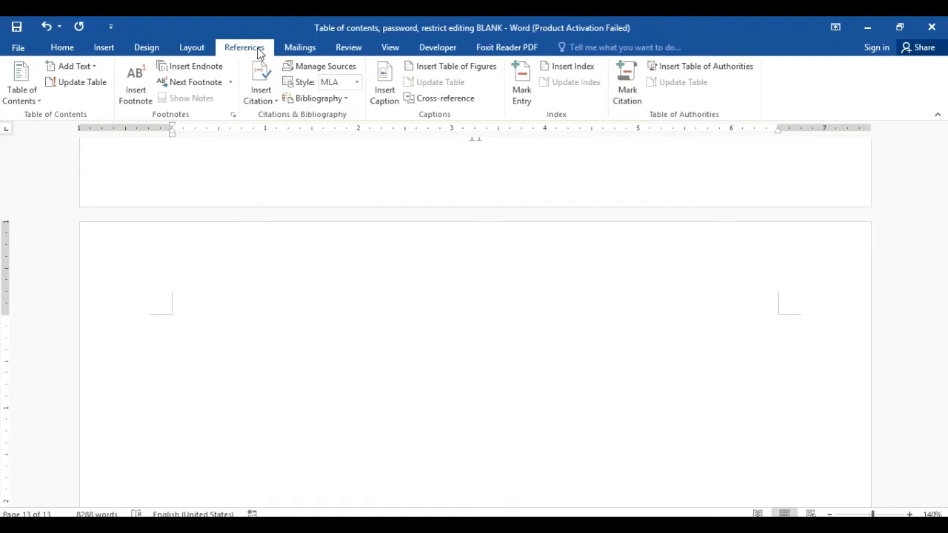
Step: Open the Source Manager, select the Grimm's Fairy Tale (2008) source and start a new source
click(333, 69)
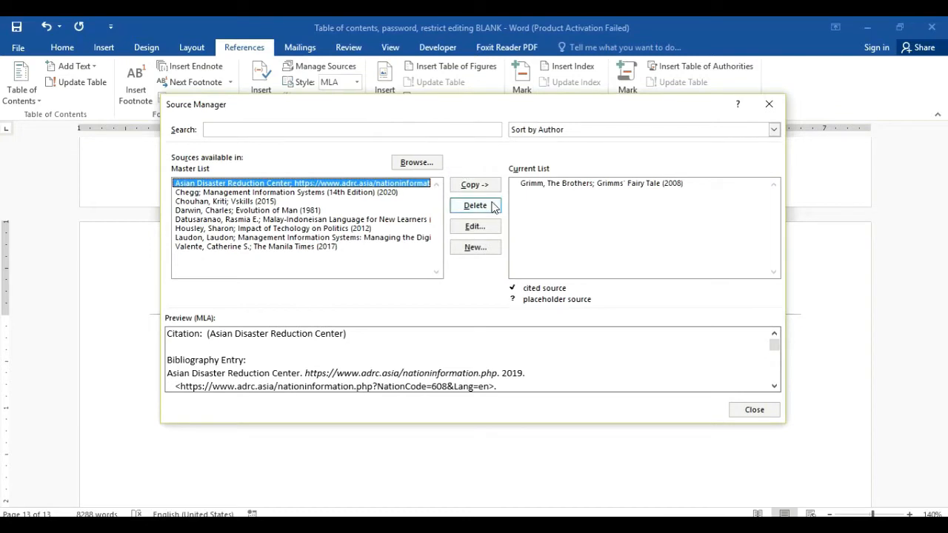
click(564, 184)
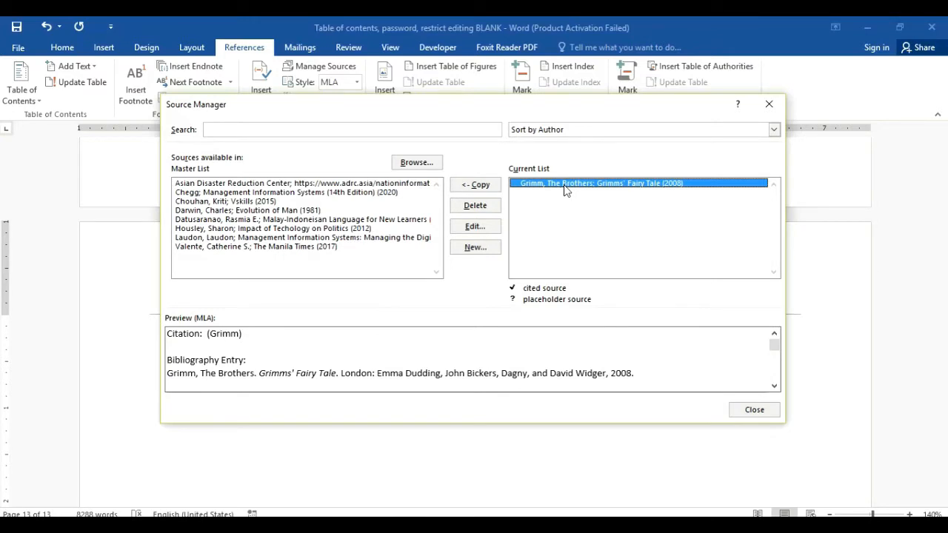
click(472, 251)
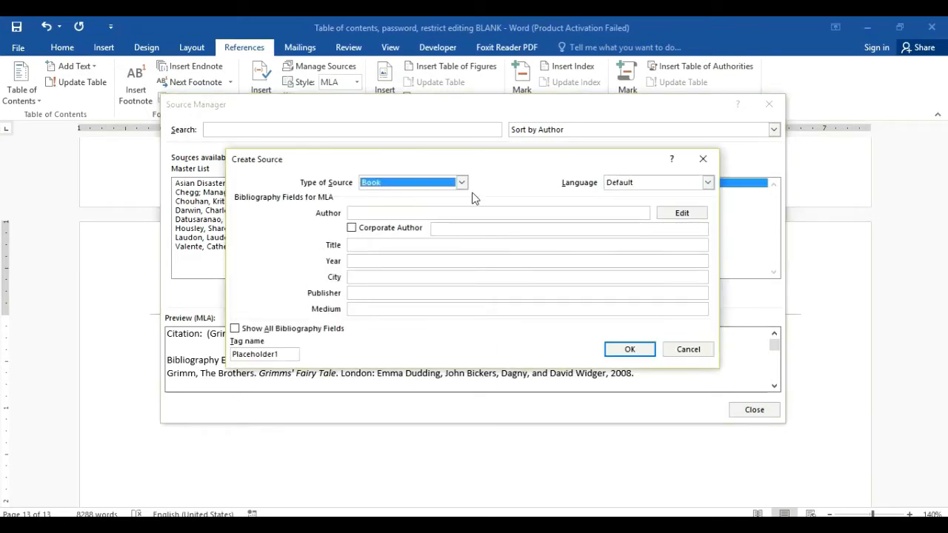
Step: Browse the source types (Journal Article, Conference Proceedings, Case), then cancel with Book selected
click(461, 183)
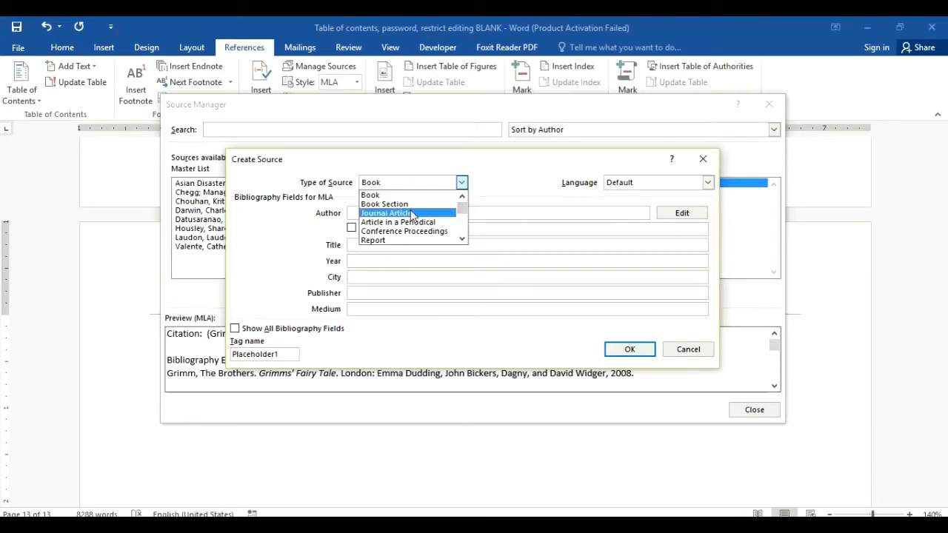
click(412, 213)
click(467, 180)
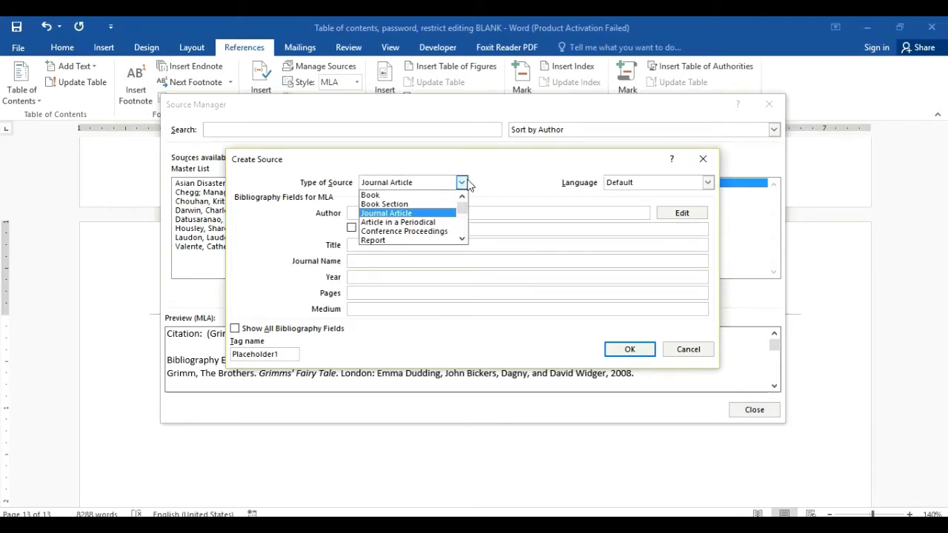
key(Down)
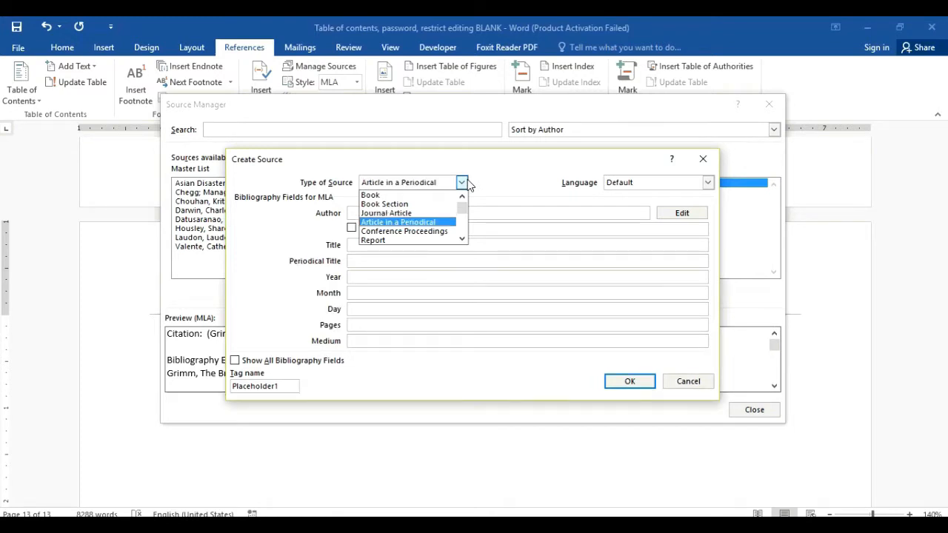
key(Down)
key(Down)
key(Down)
key(Down)
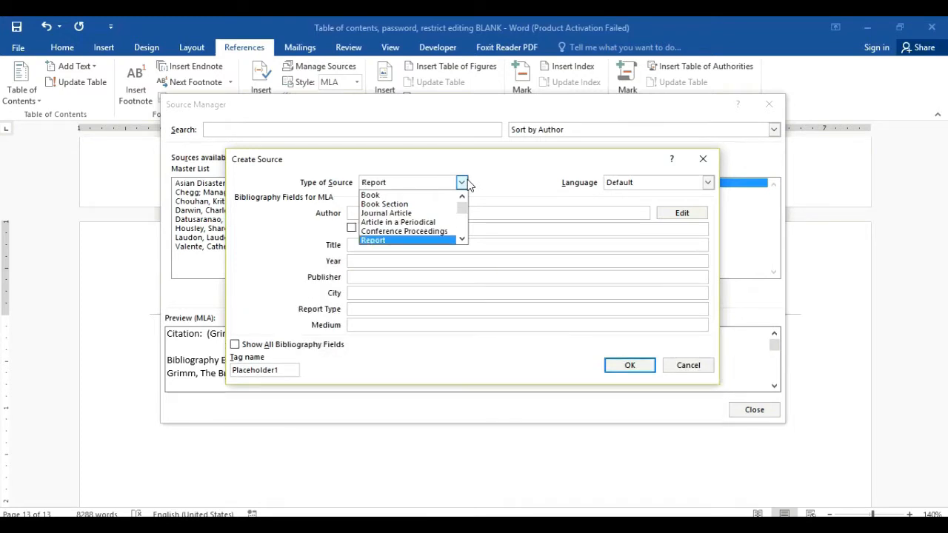
key(Down)
key(Down)
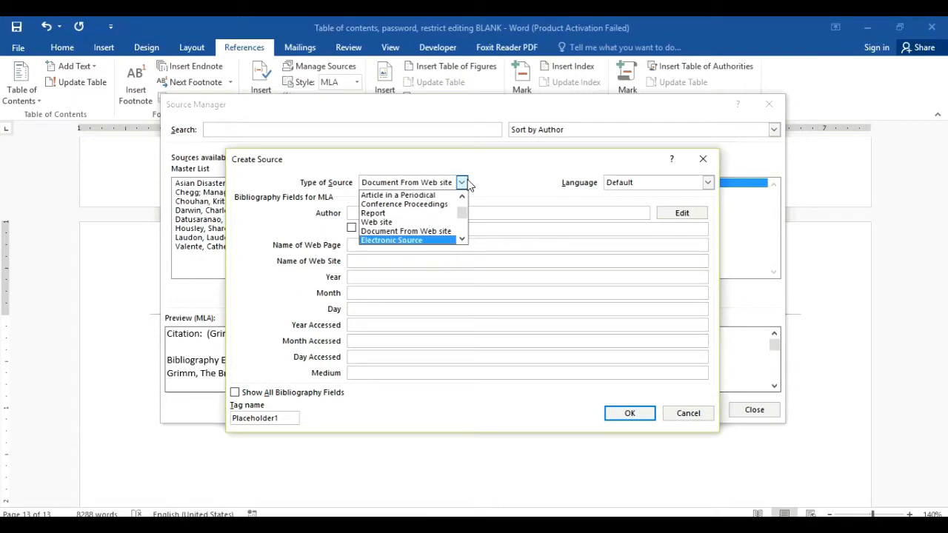
key(Down)
key(Down)
key(Down)
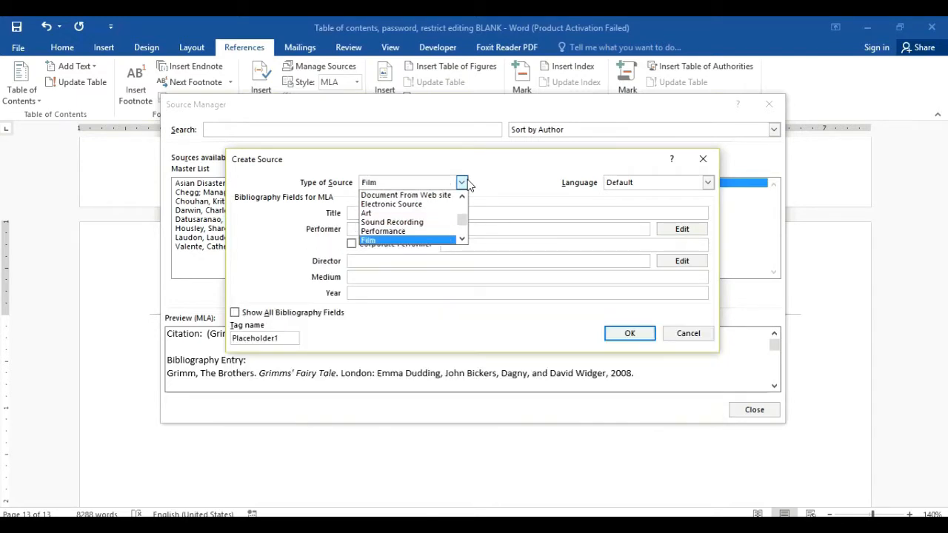
key(Down)
key(Down)
key(Down)
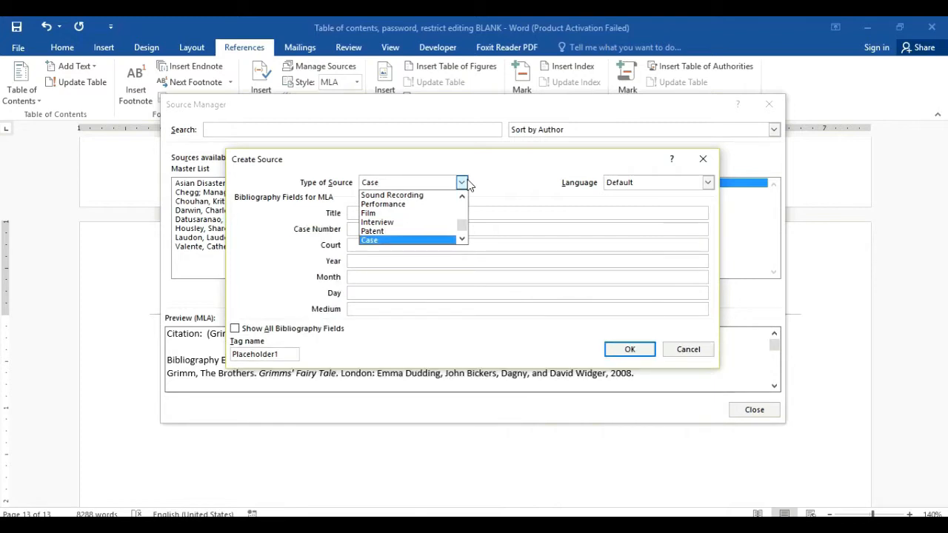
key(Down)
key(Up)
key(Up)
key(Up)
key(Up)
key(Up)
key(Up)
key(Up)
key(Up)
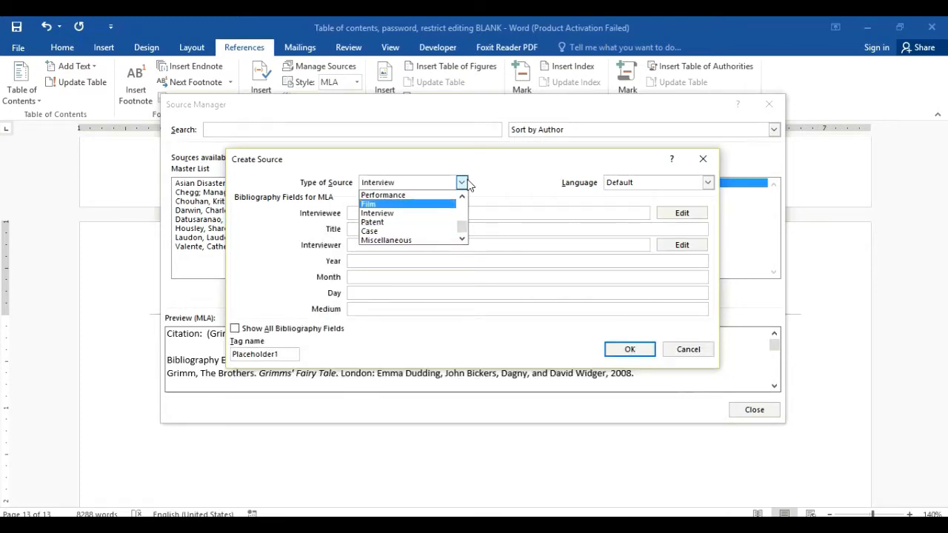
key(Up)
key(Up)
key(Up)
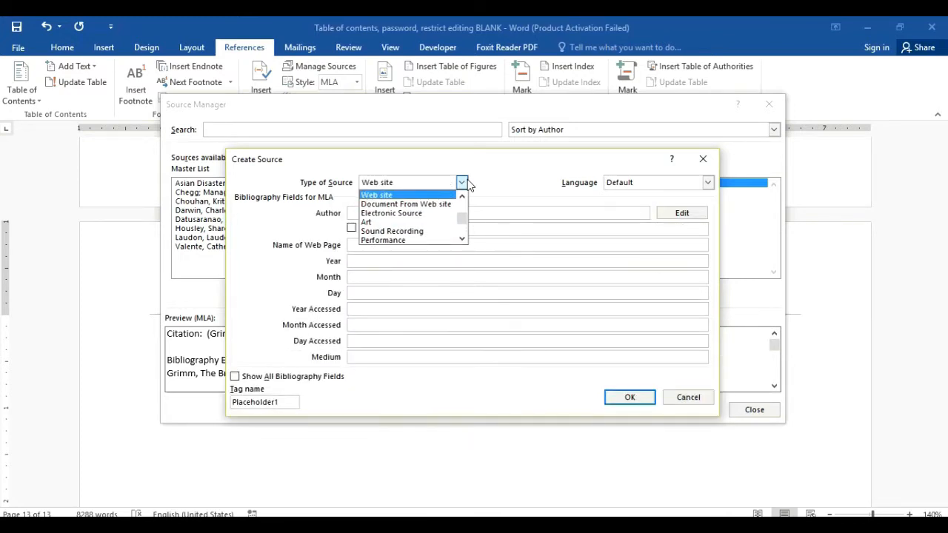
key(Up)
key(Up)
key(Up)
key(Up)
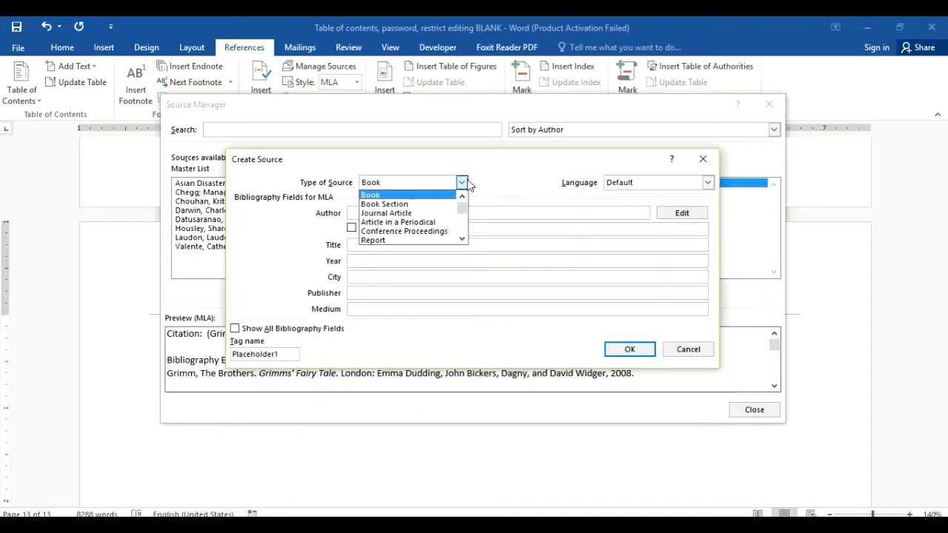
click(688, 350)
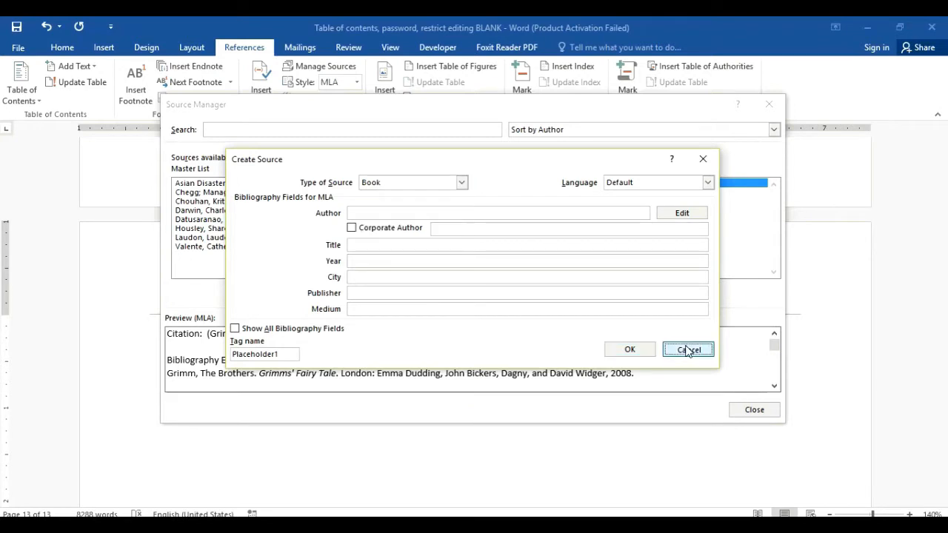
click(688, 350)
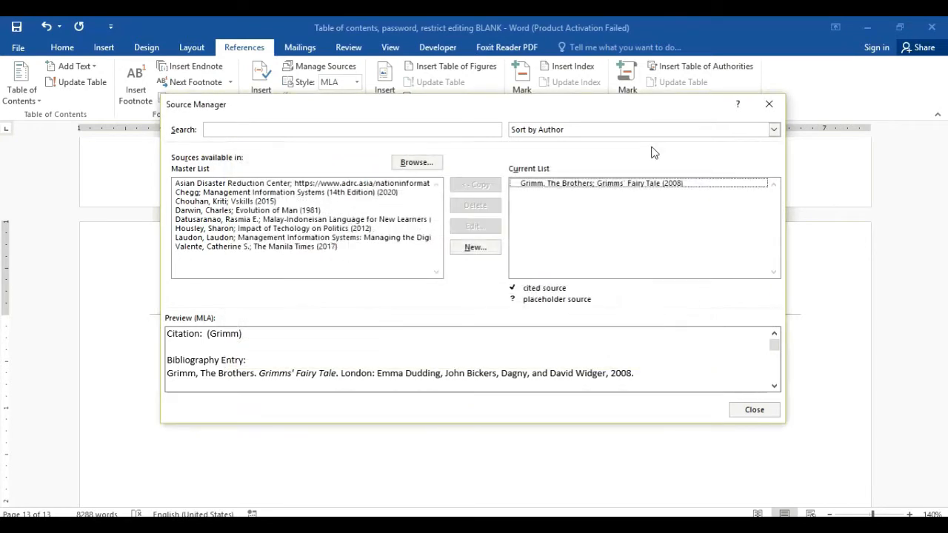
Step: Remove the old Grimm source from the current list and start a new Book source
click(605, 185)
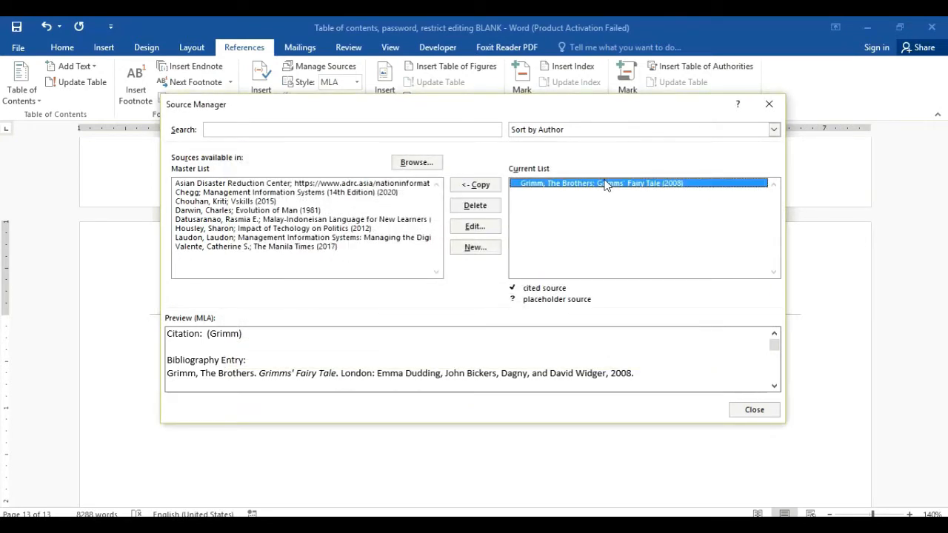
click(482, 208)
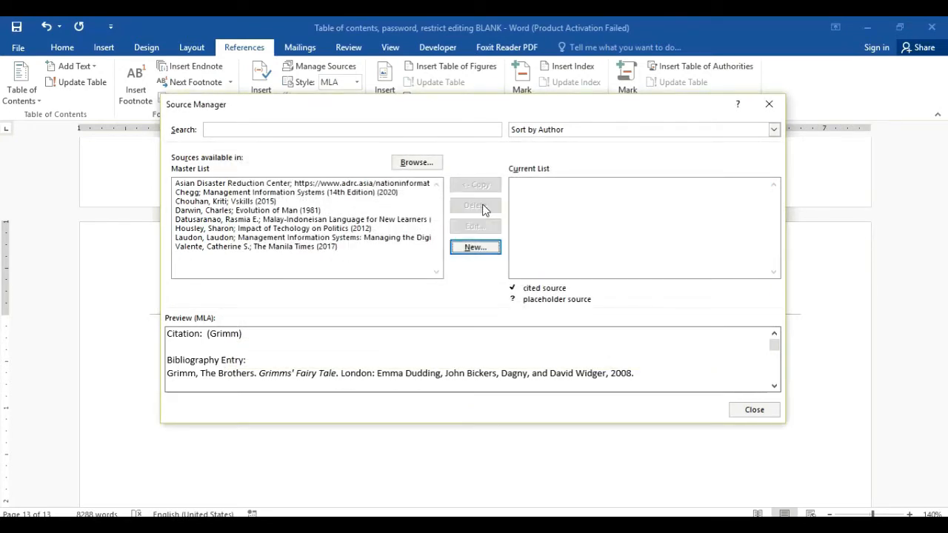
click(474, 247)
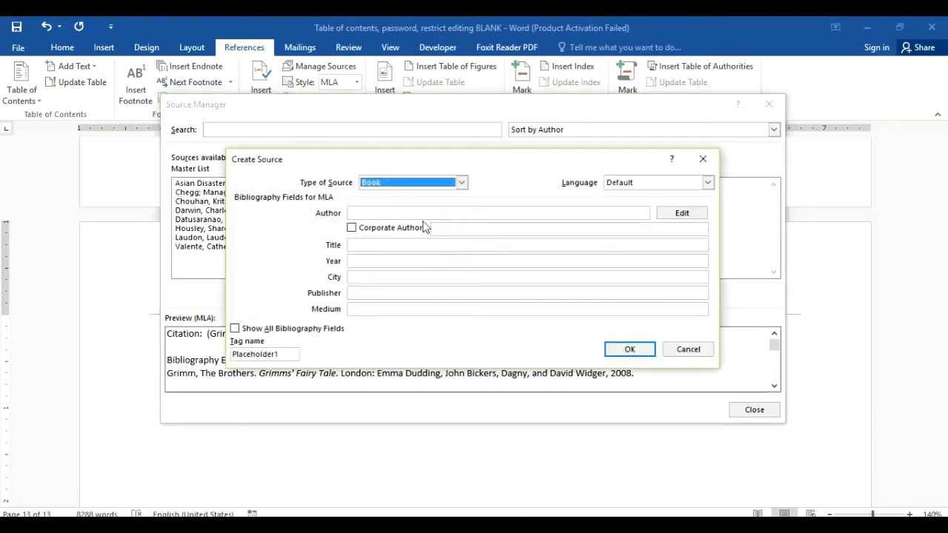
Step: Enter author 'Grimm, The Brothers' and title 'Grimm's Fairy Tale' for the new source
click(401, 214)
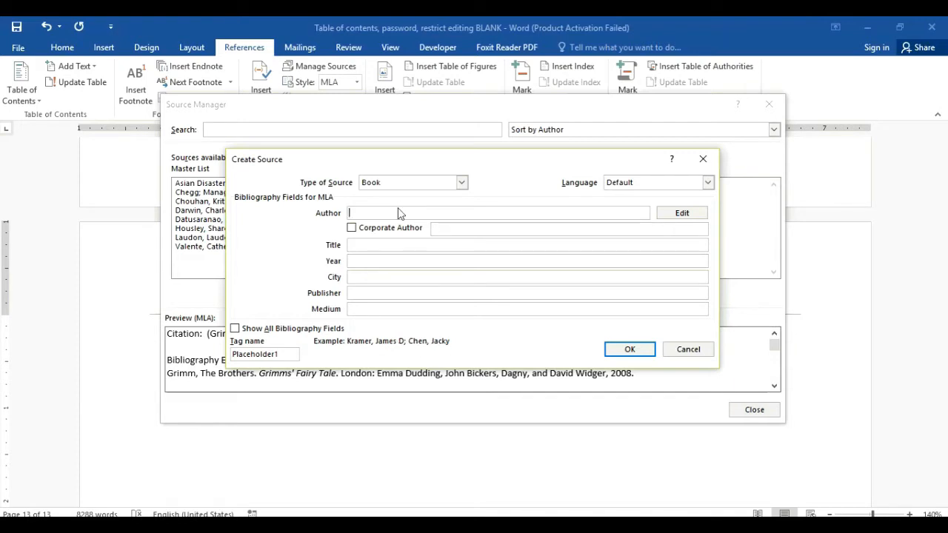
text(Grimm)
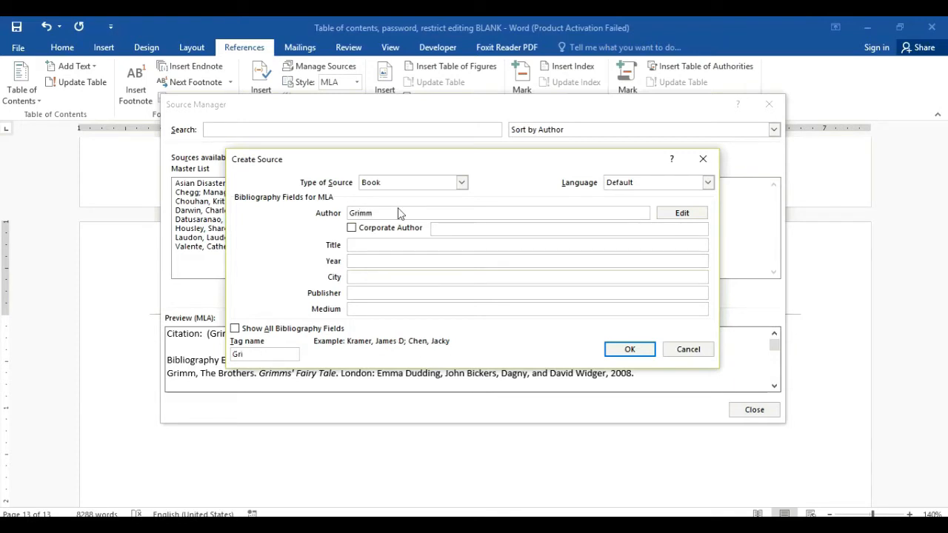
text(, The Brothers)
click(386, 247)
text(grim)
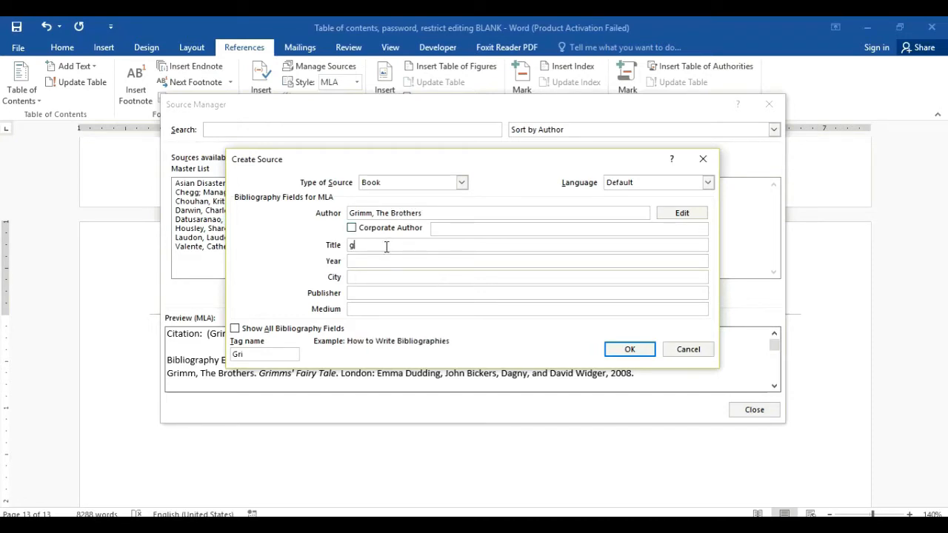
key(BackSpace)
key(BackSpace)
key(BackSpace)
key(BackSpace)
text(Grimm's Fairy Tale)
mouse_move(270, 516)
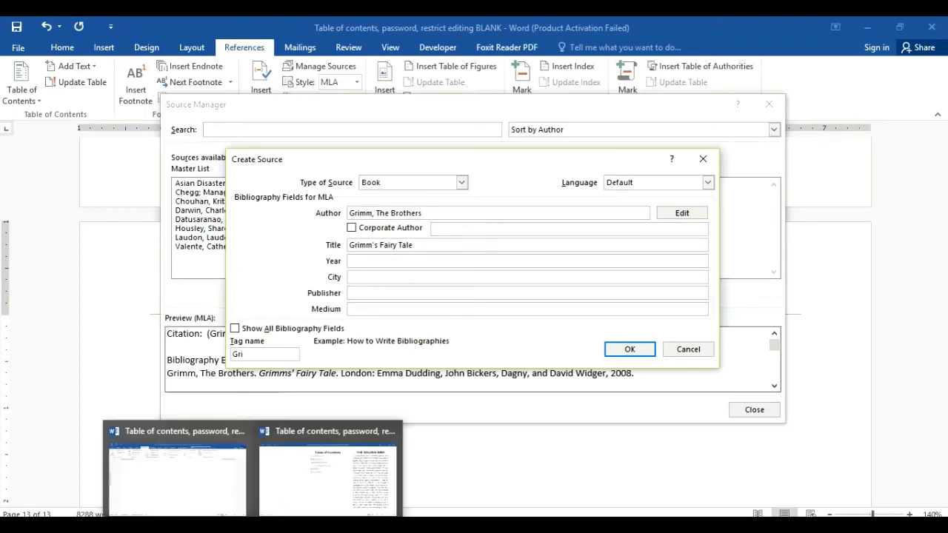
click(281, 501)
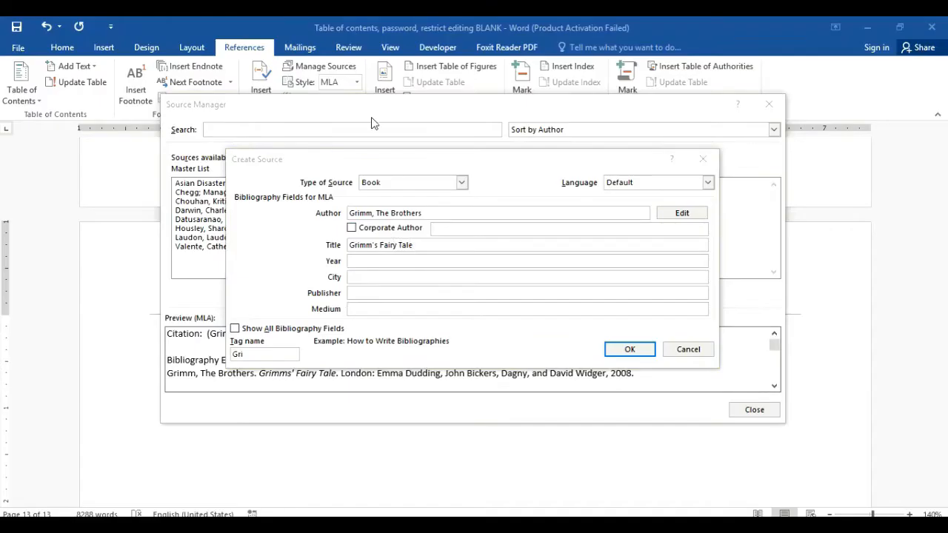
click(377, 261)
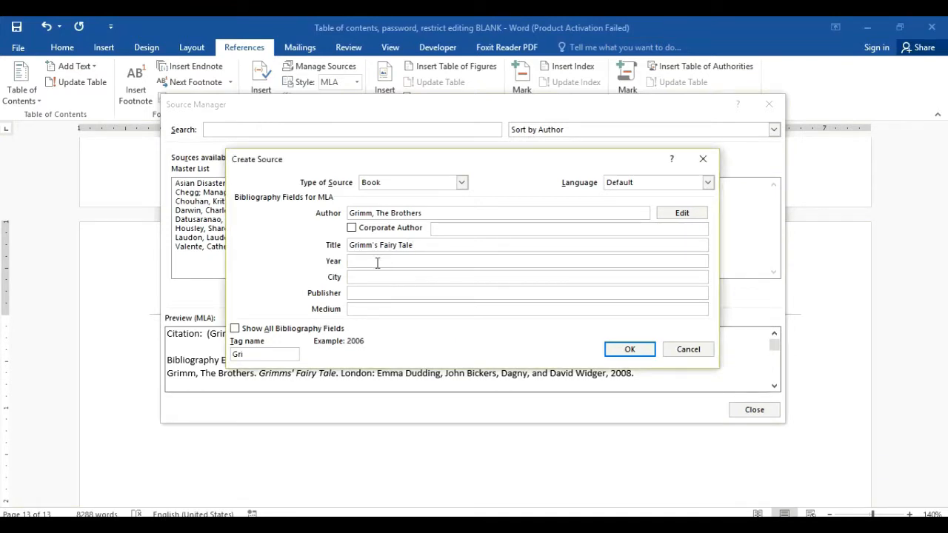
Step: Fill in year 1991, city London and publisher 'Phoenix Publishing House'
text(1991)
click(380, 276)
text(London)
click(385, 293)
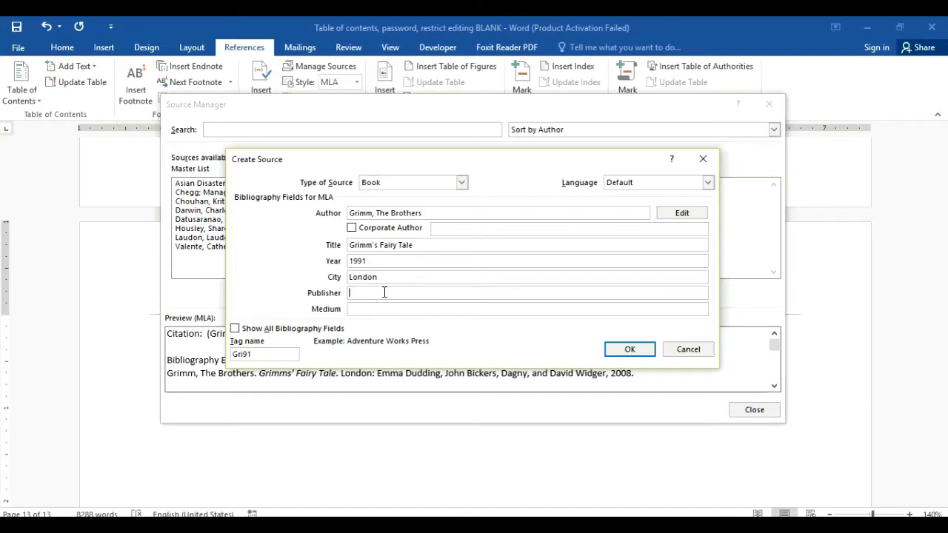
text(Phoenix Publishing House)
Step: Set the medium to Book, save the source and close the Source Manager
click(393, 309)
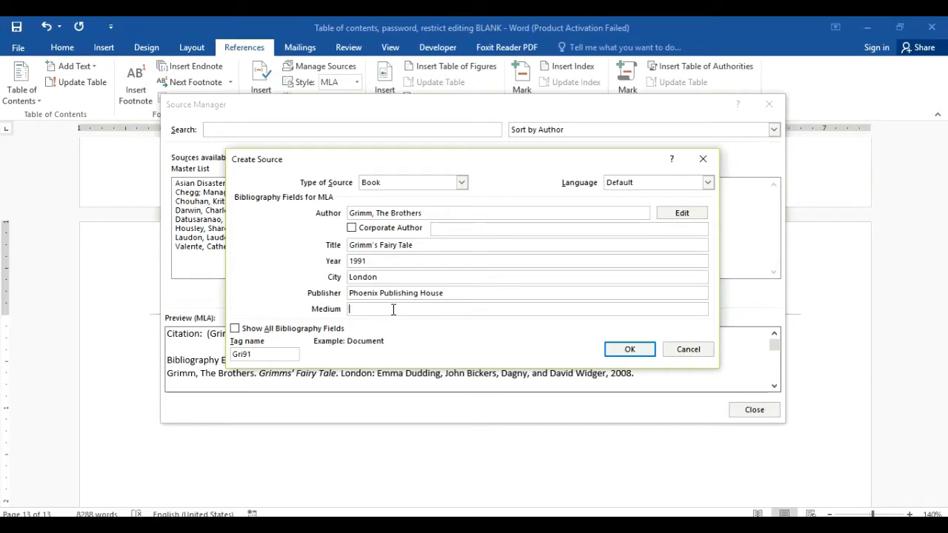
text(Document)
drag(401, 308, 342, 310)
text(Book)
click(630, 349)
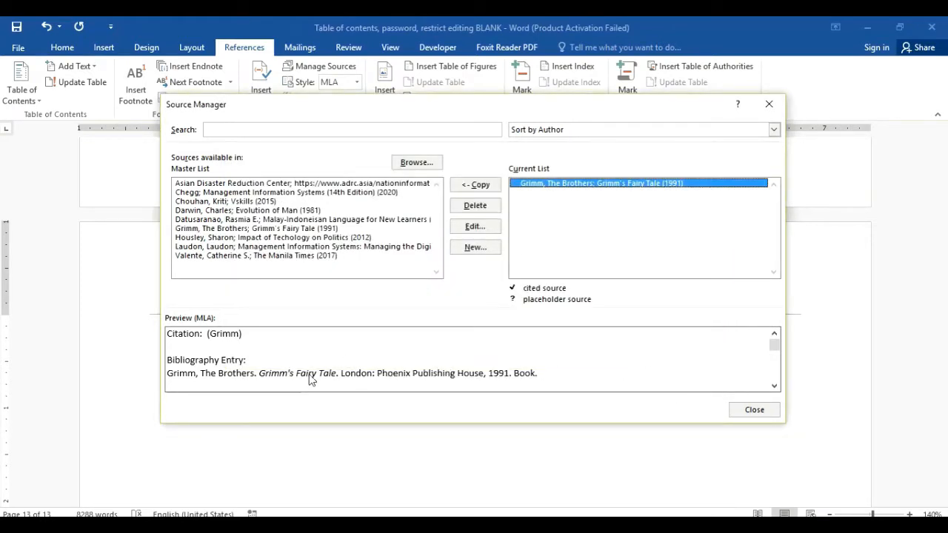
click(753, 410)
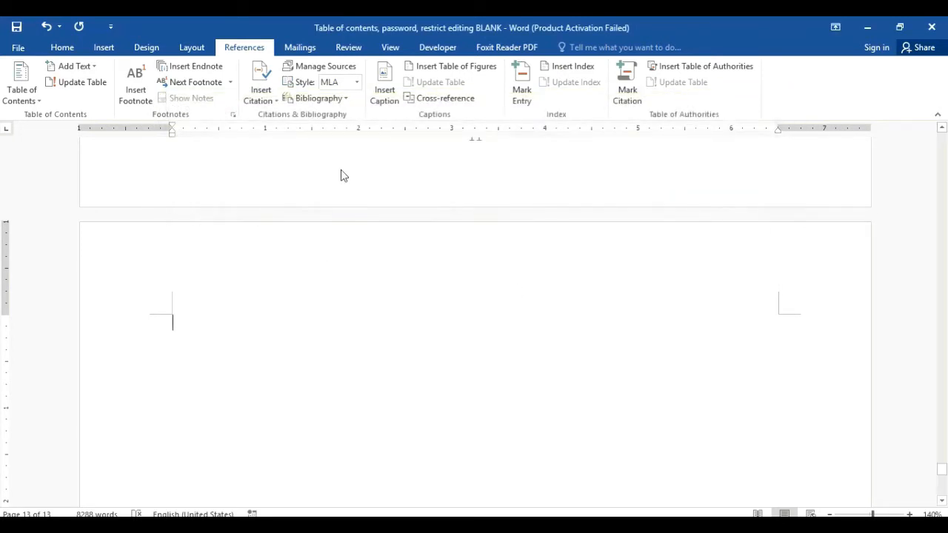
Step: Switch the citation style to APA and insert a References bibliography on the blank page
click(357, 82)
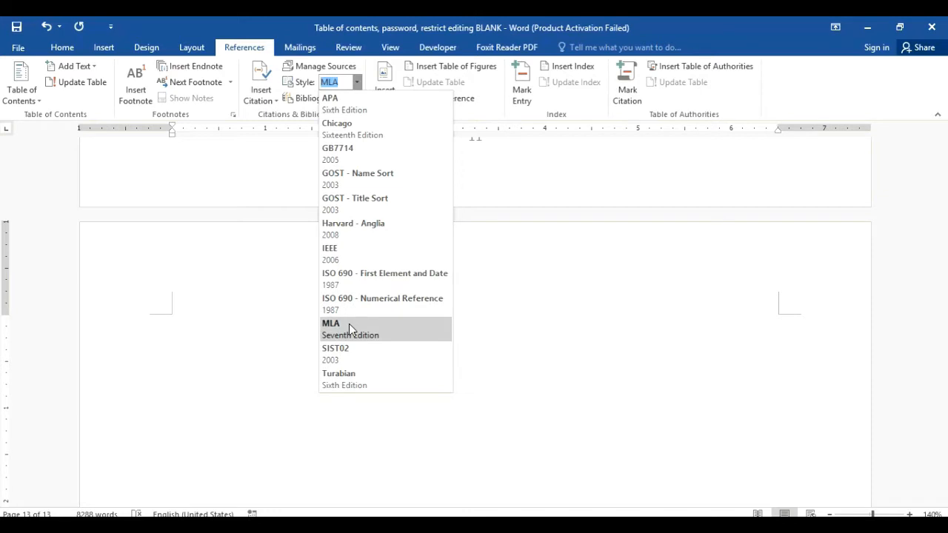
click(361, 111)
click(343, 98)
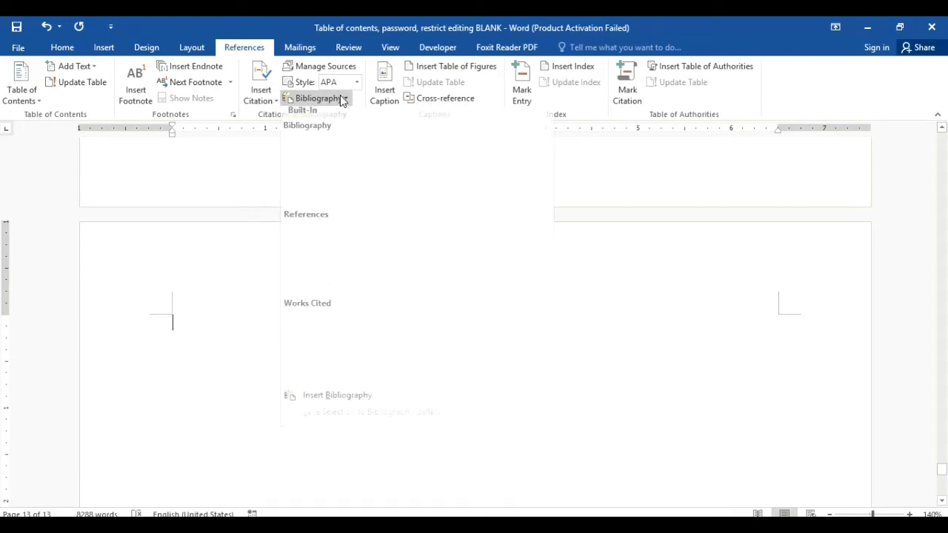
click(665, 176)
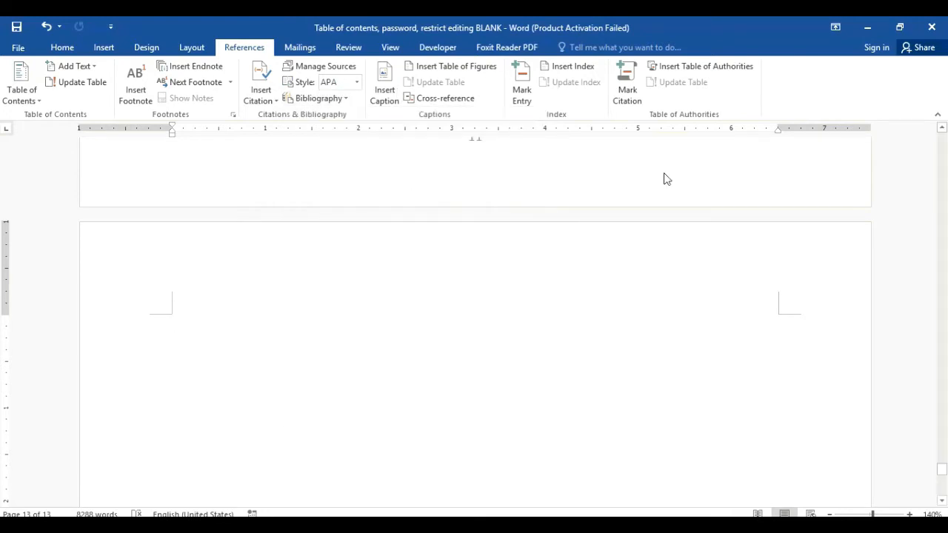
click(345, 99)
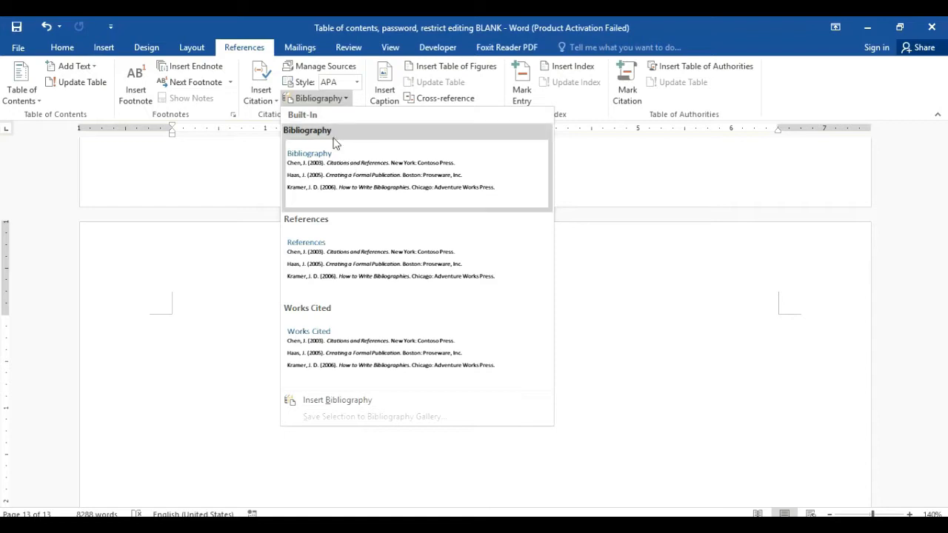
click(329, 254)
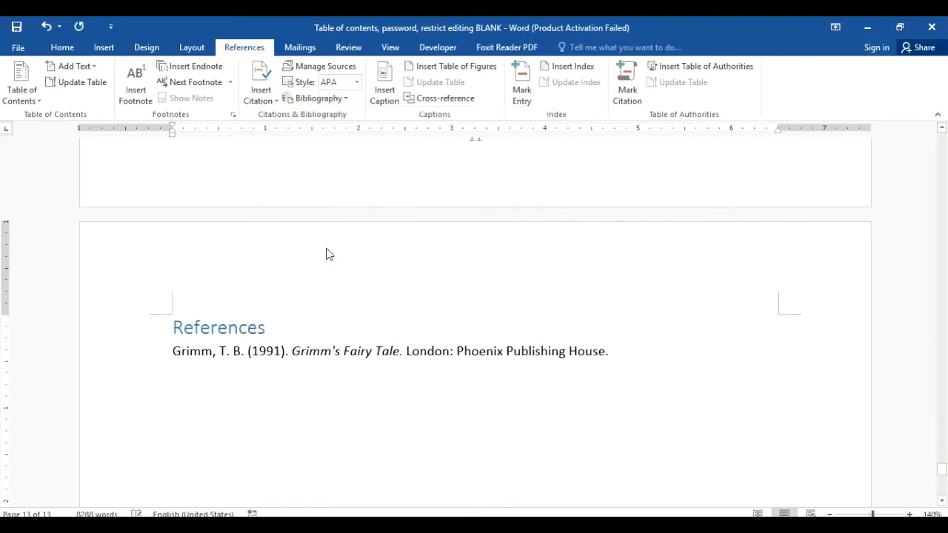
Step: Set the Grimm reference entry in Cambria
click(267, 386)
key(shift+Up)
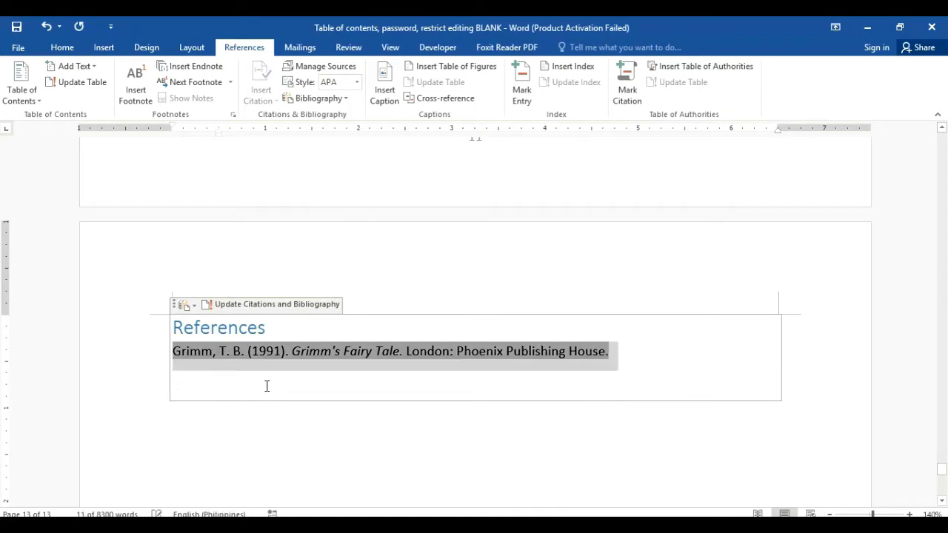
click(297, 383)
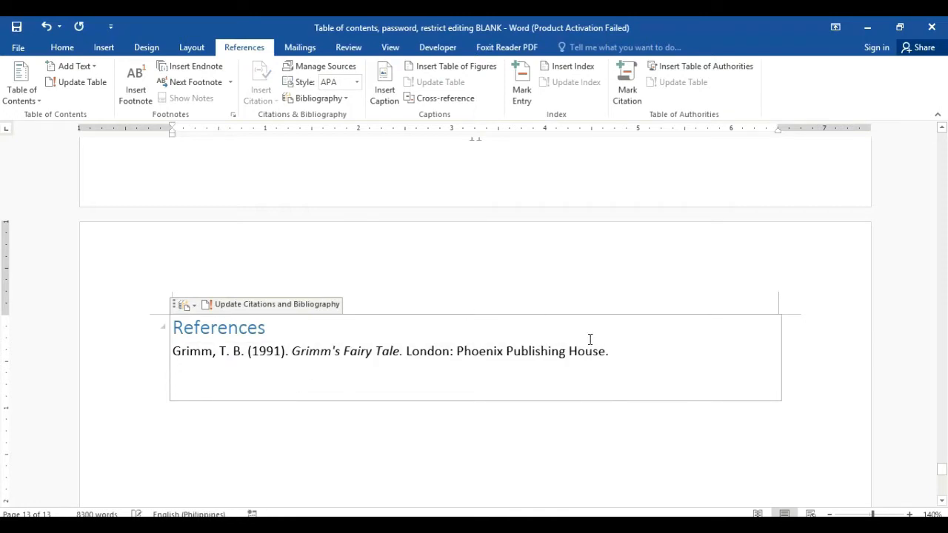
drag(587, 351, 163, 356)
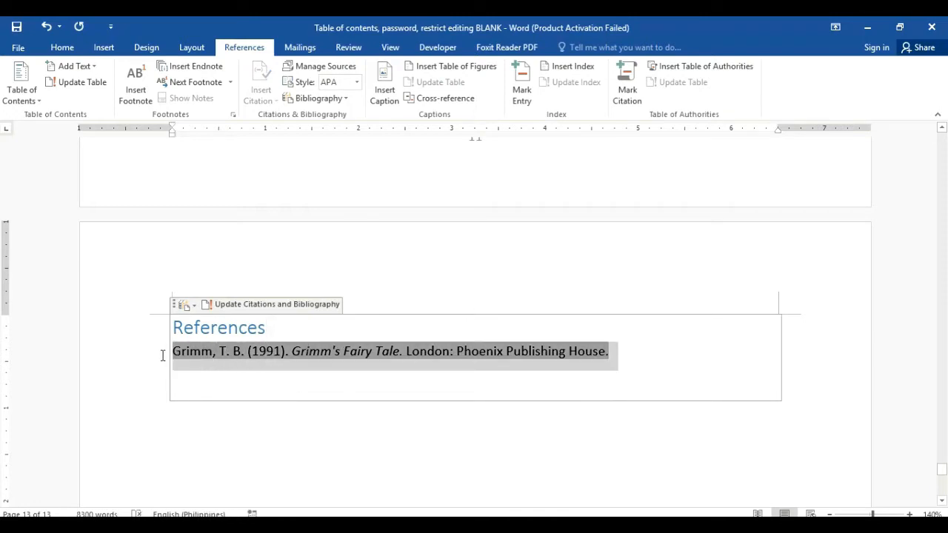
click(64, 49)
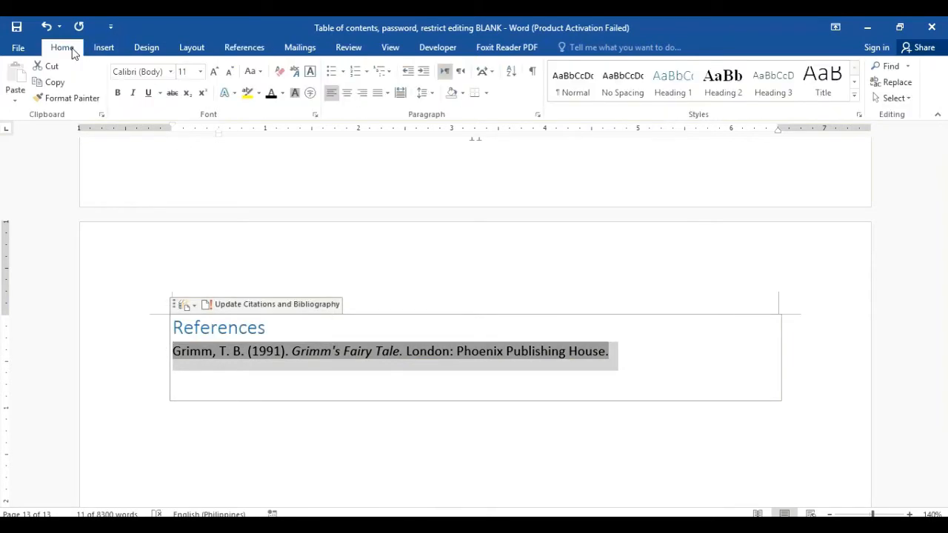
click(171, 72)
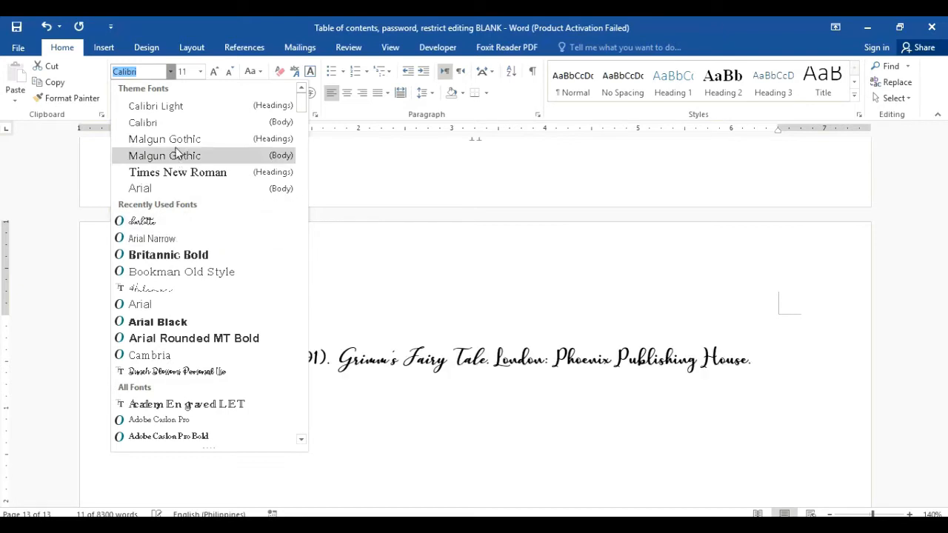
click(157, 356)
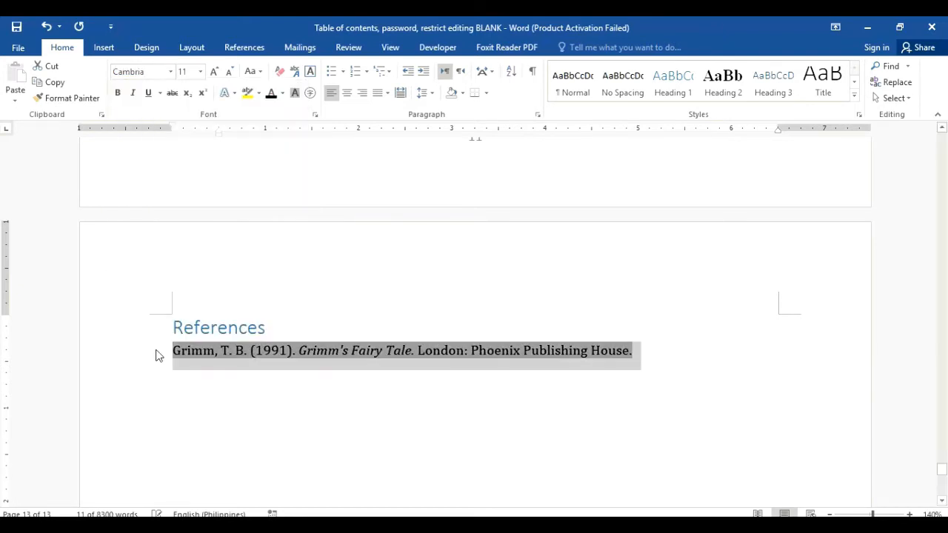
Step: Format the References heading in charlotte, centred and black
drag(278, 329, 175, 329)
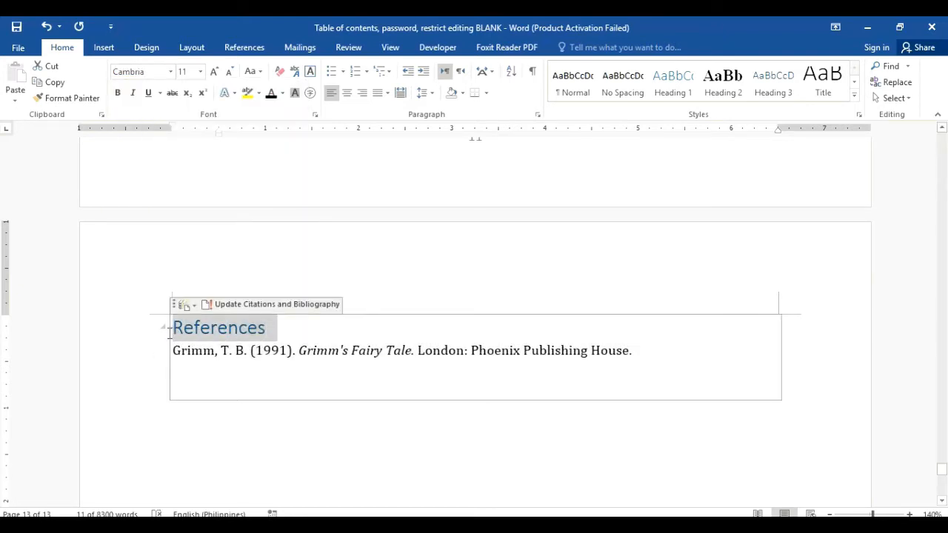
click(171, 72)
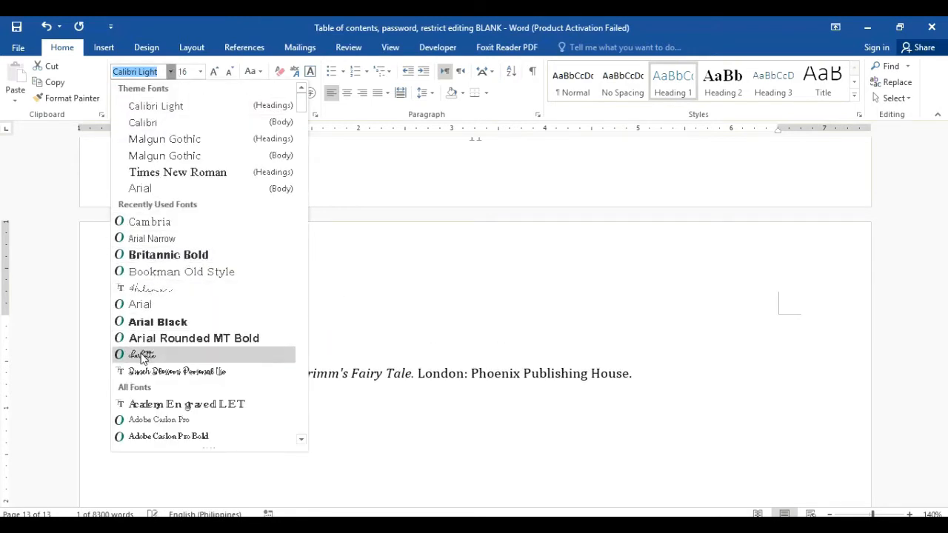
click(143, 357)
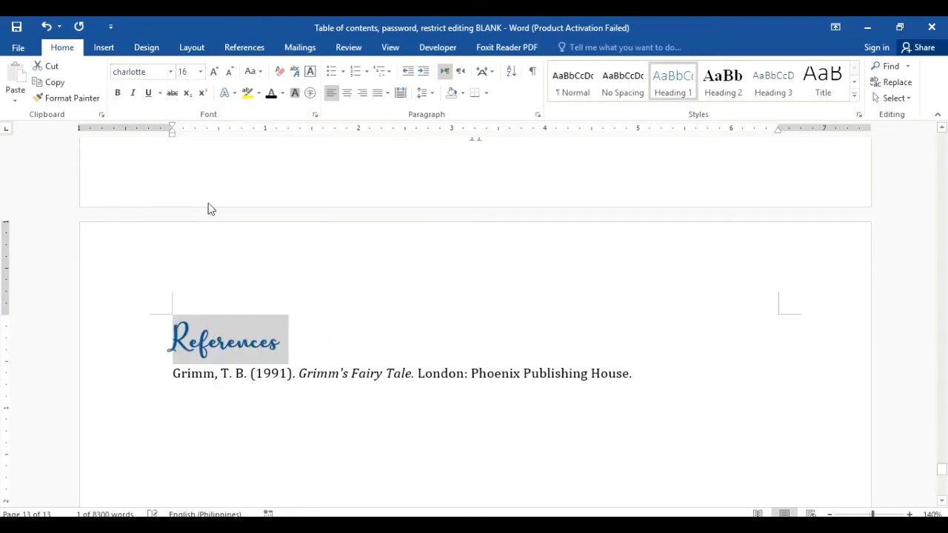
click(347, 93)
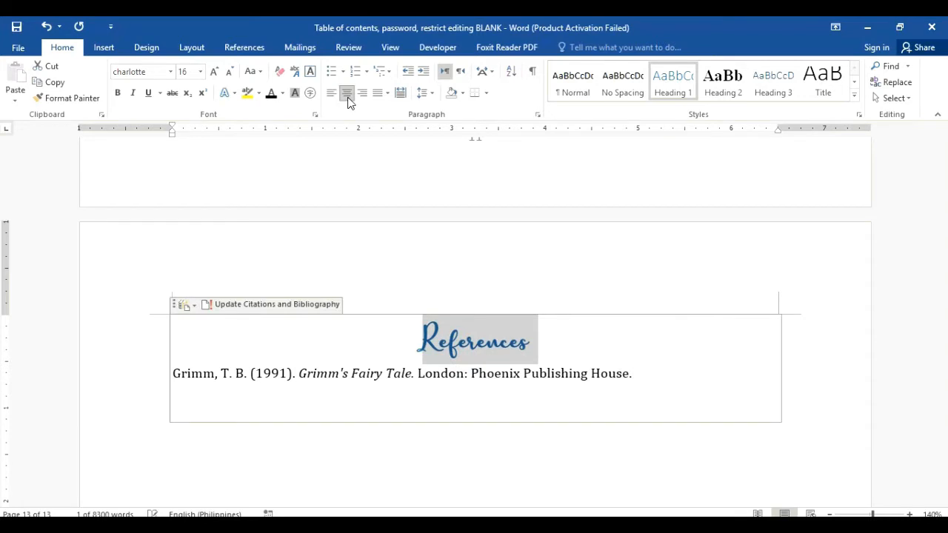
click(272, 94)
click(760, 272)
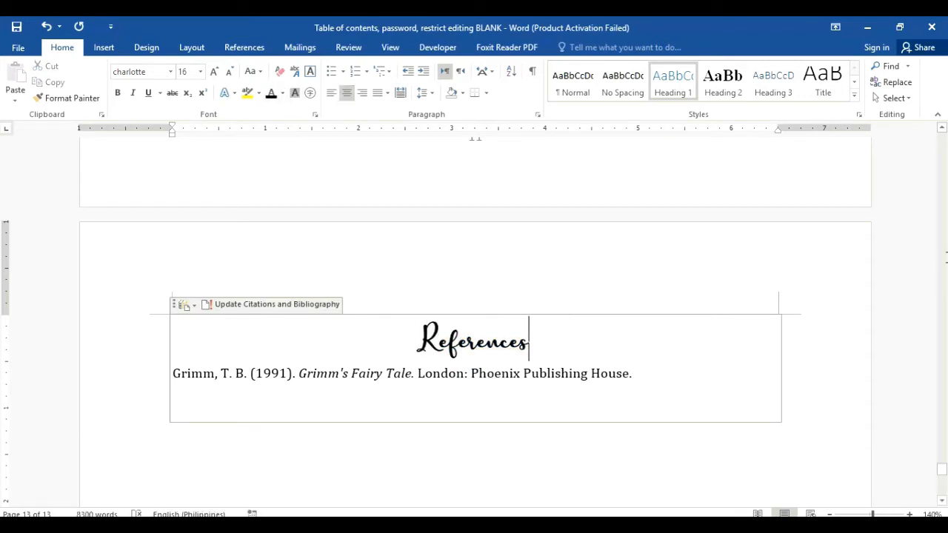
drag(942, 477, 943, 478)
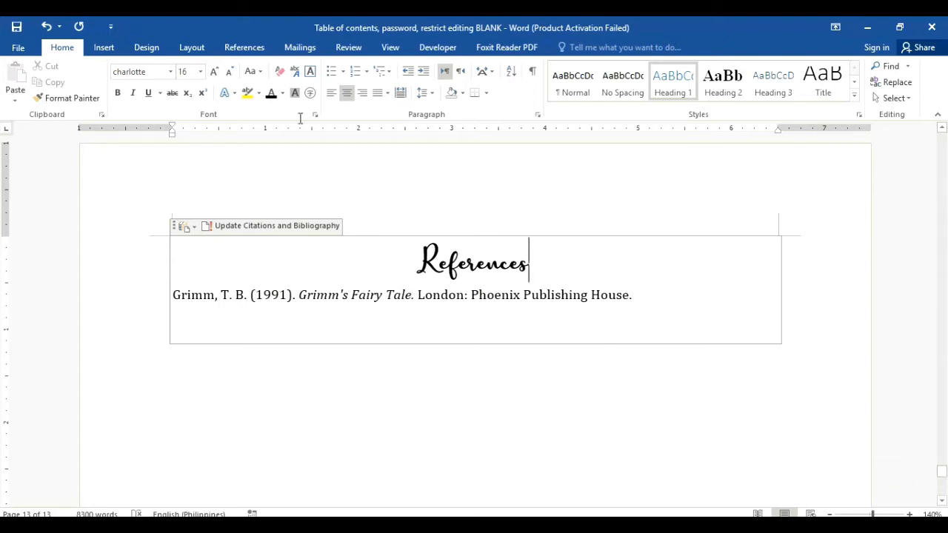
Step: Reopen Manage Sources to view the Grimm's Fairy Tale (1991) source
click(245, 47)
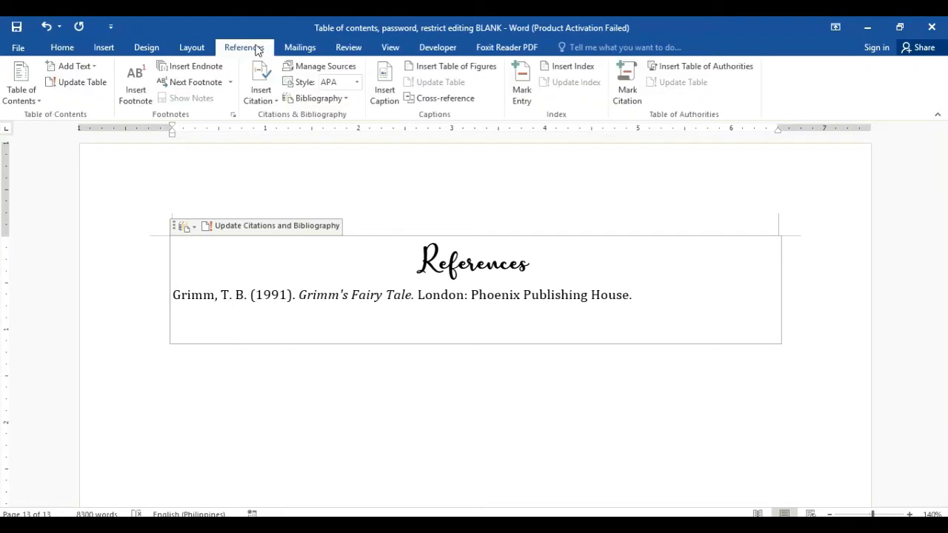
click(297, 65)
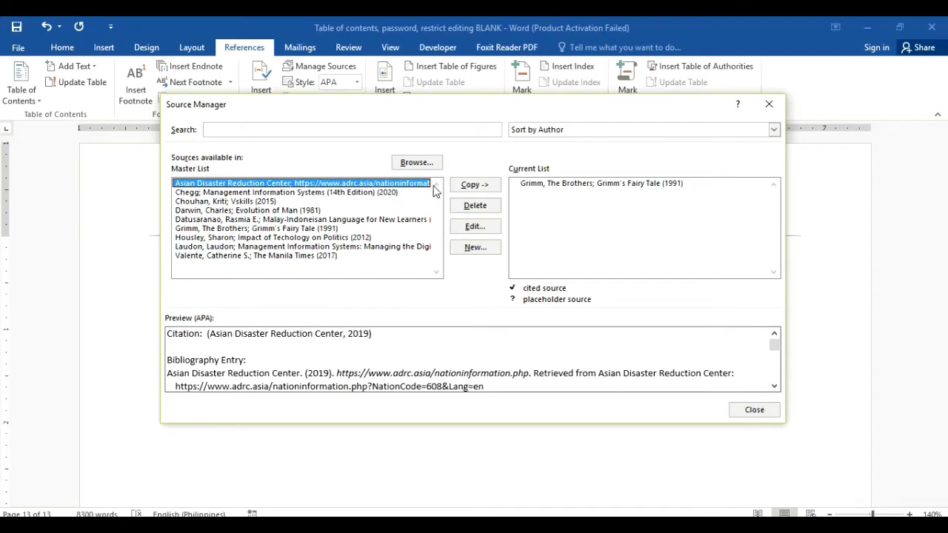
Step: Browse the Source Manager master list, close it, and scroll up toward the table of contents
key(Down)
key(Down)
key(Down)
key(Down)
key(Down)
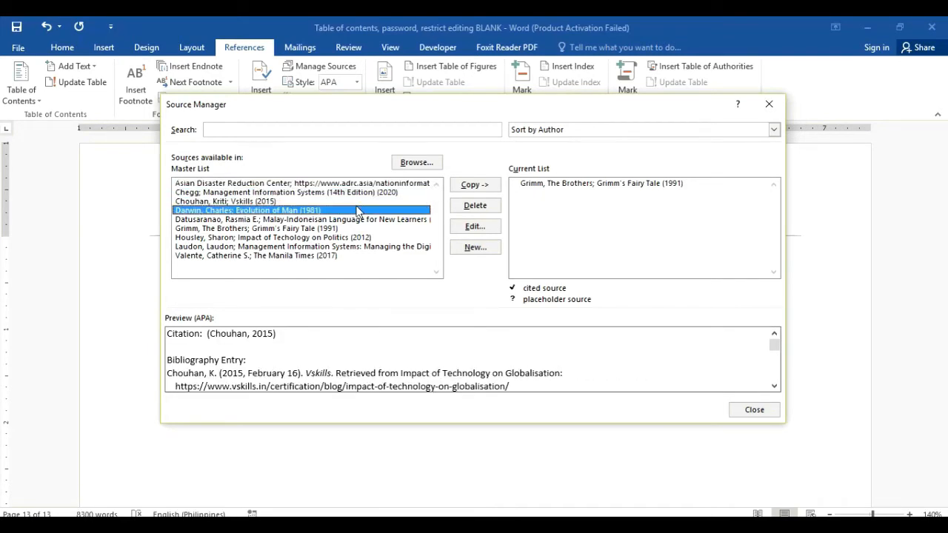
key(Up)
key(Up)
key(Up)
key(Up)
key(Up)
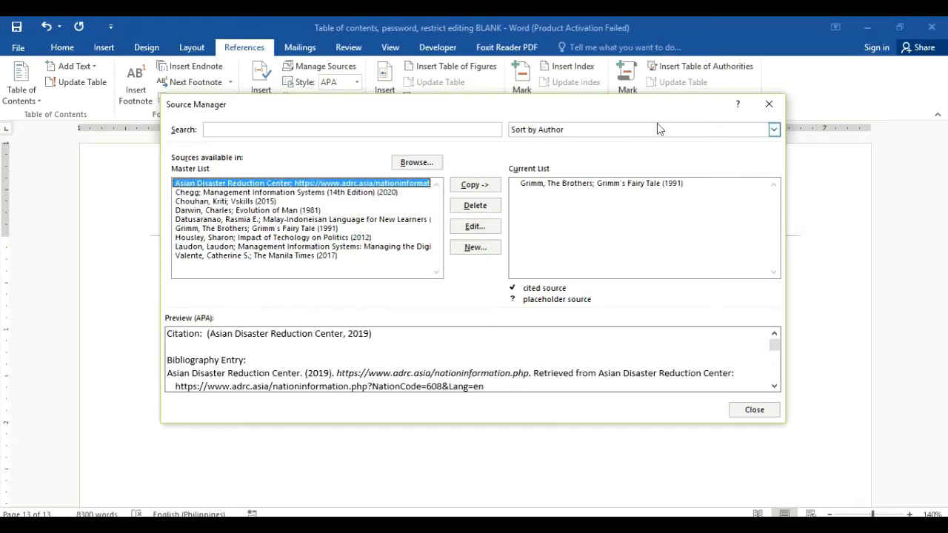
click(770, 108)
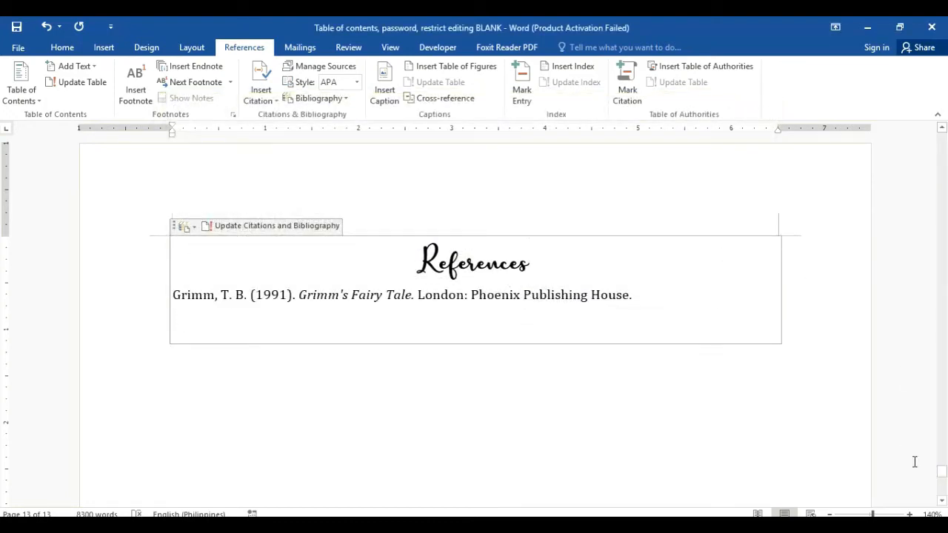
drag(943, 473, 944, 145)
Step: Update the entire table of contents so it adds References on page 12
click(443, 238)
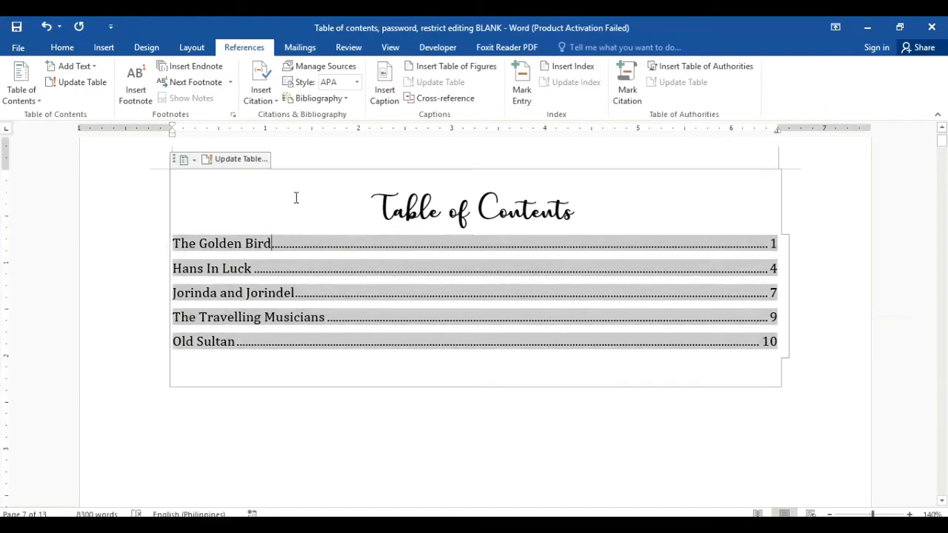
click(190, 160)
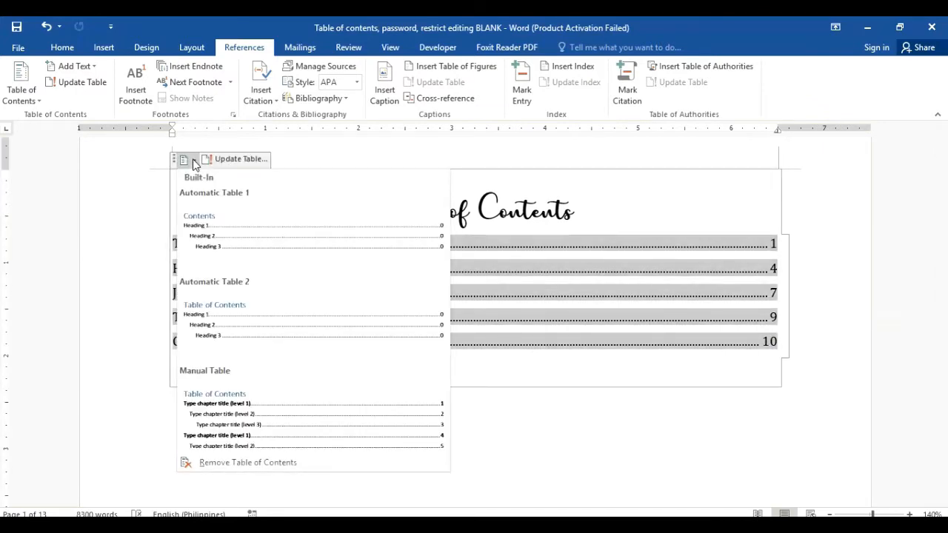
click(220, 165)
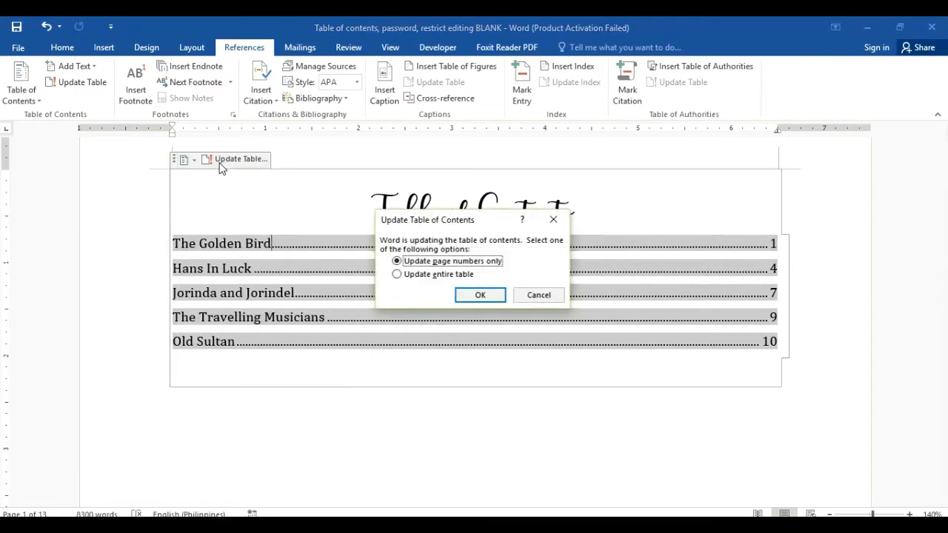
click(458, 277)
click(490, 297)
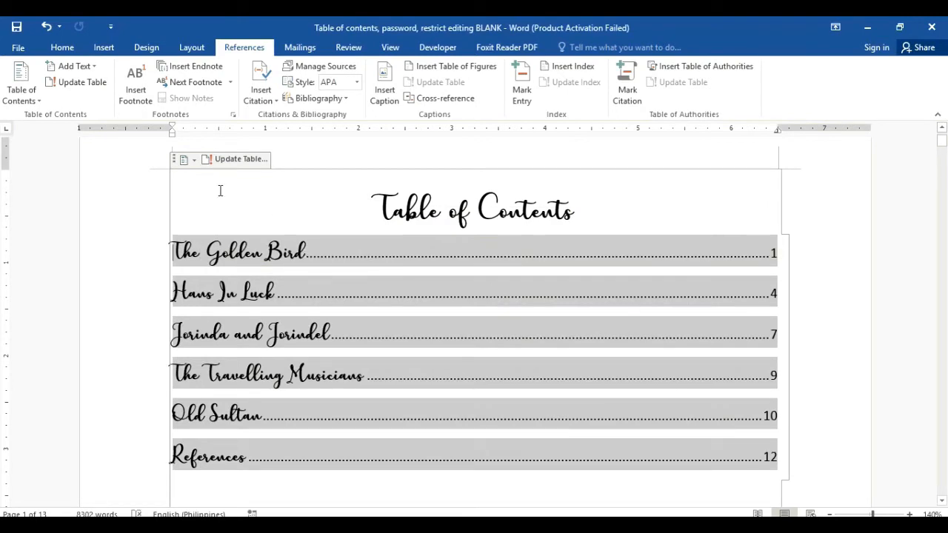
Step: Choose Cambria from the Home tab font list
click(67, 48)
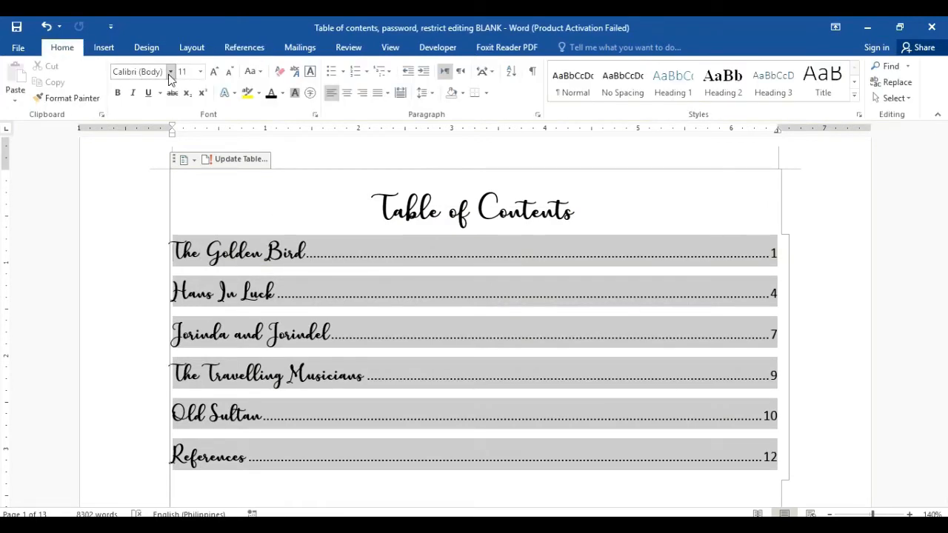
click(171, 71)
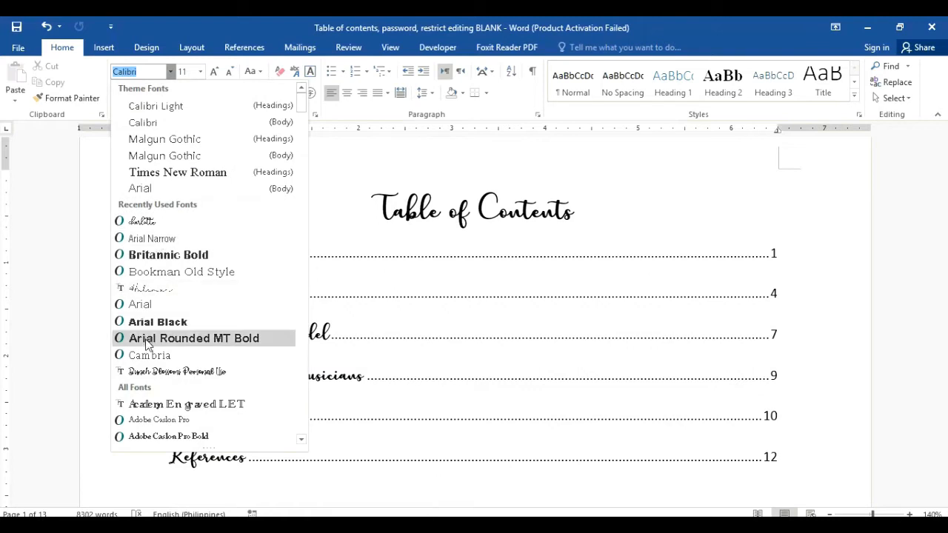
click(145, 355)
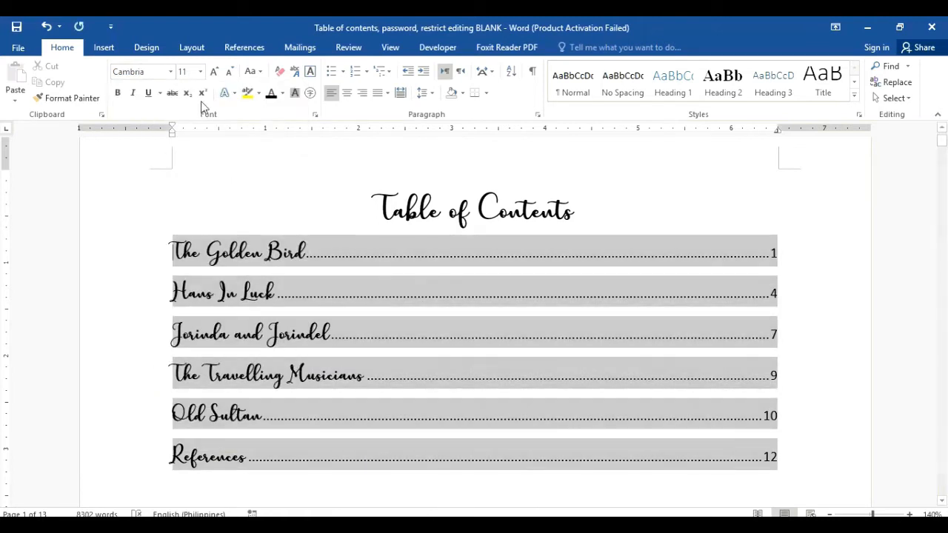
click(170, 73)
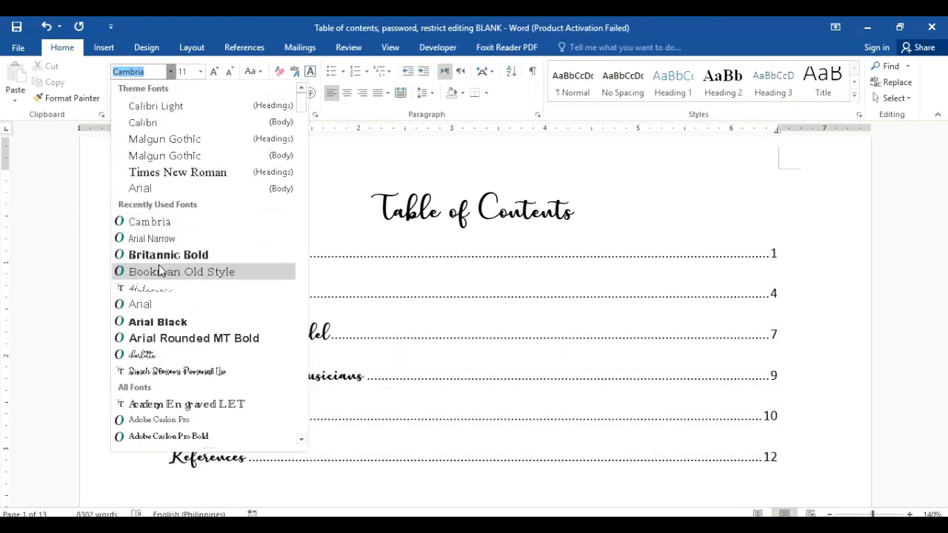
click(158, 228)
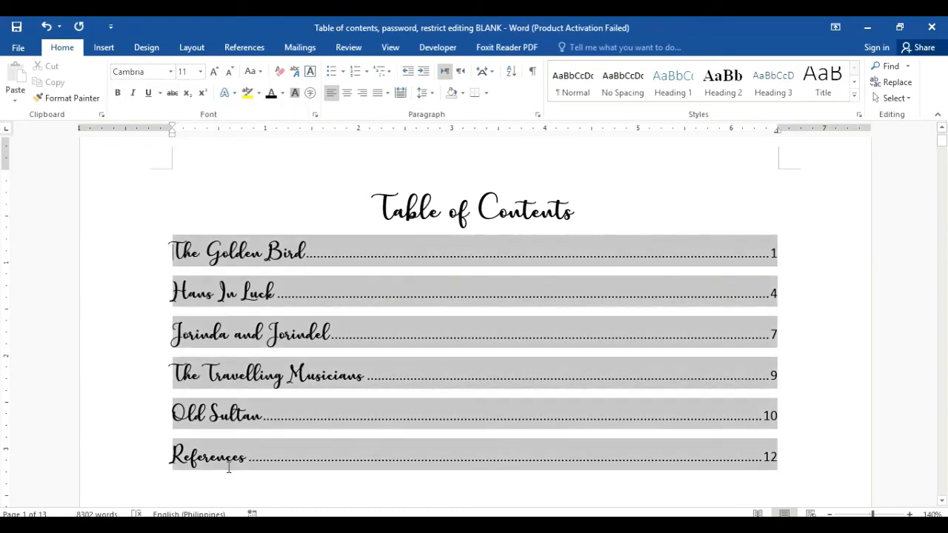
Step: Select the table of contents entries and set them in Cambria
click(254, 464)
drag(261, 481, 327, 483)
click(231, 261)
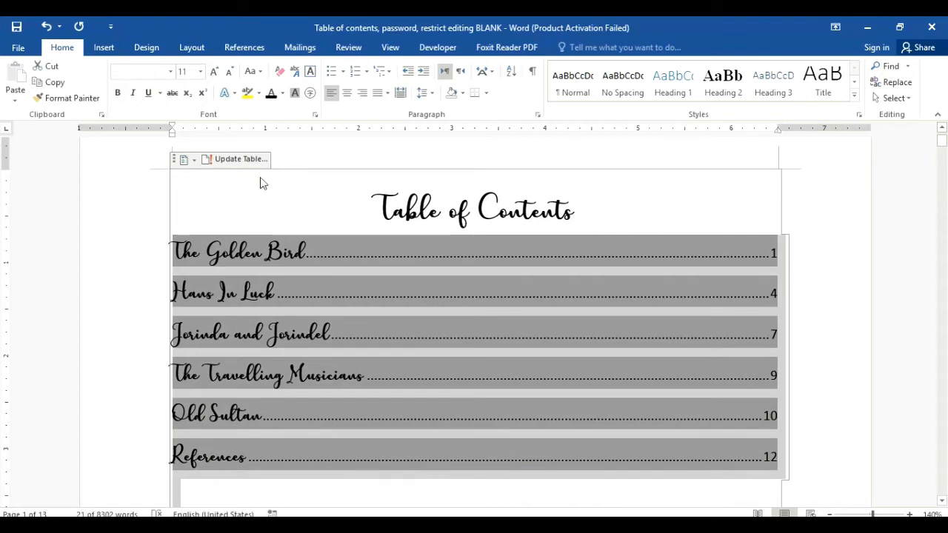
click(170, 72)
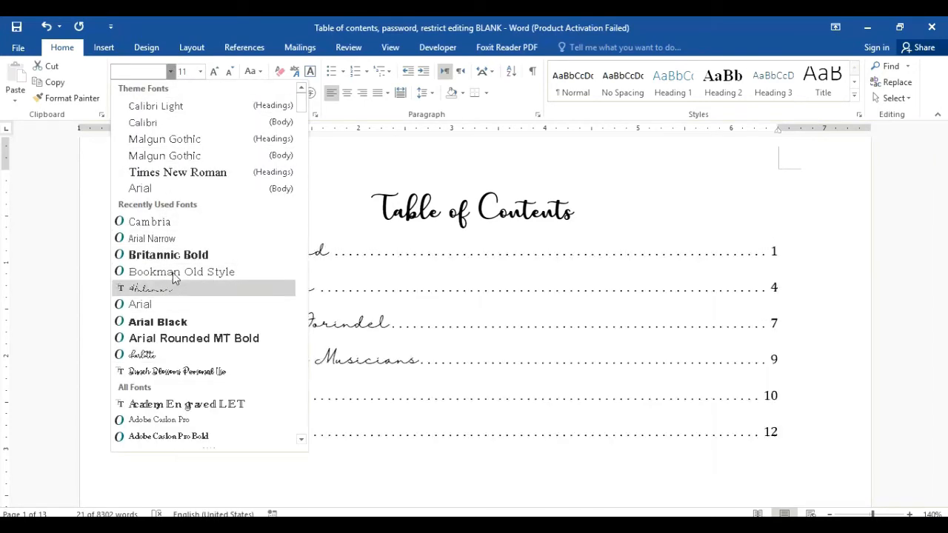
click(180, 223)
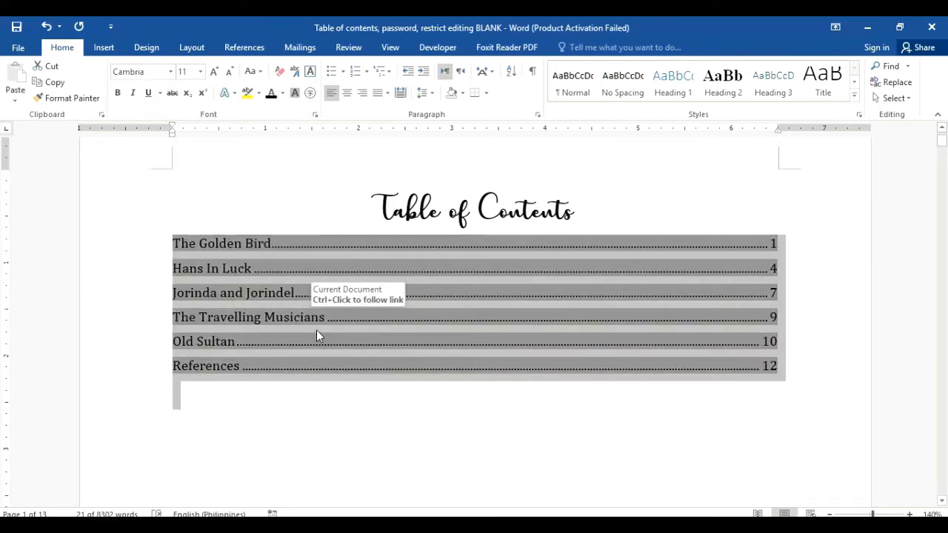
click(851, 328)
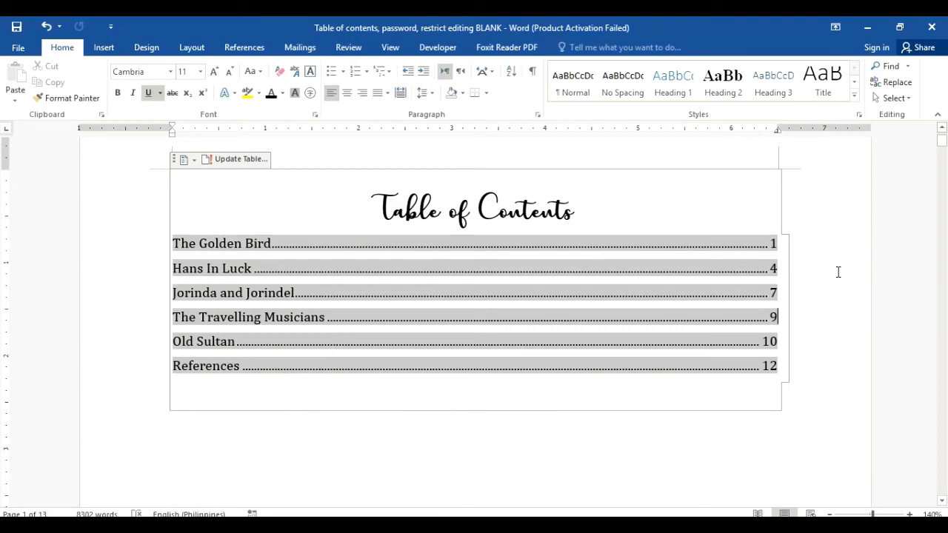
mouse_move(942, 140)
mouse_down()
mouse_move(945, 170)
mouse_move(945, 141)
mouse_up()
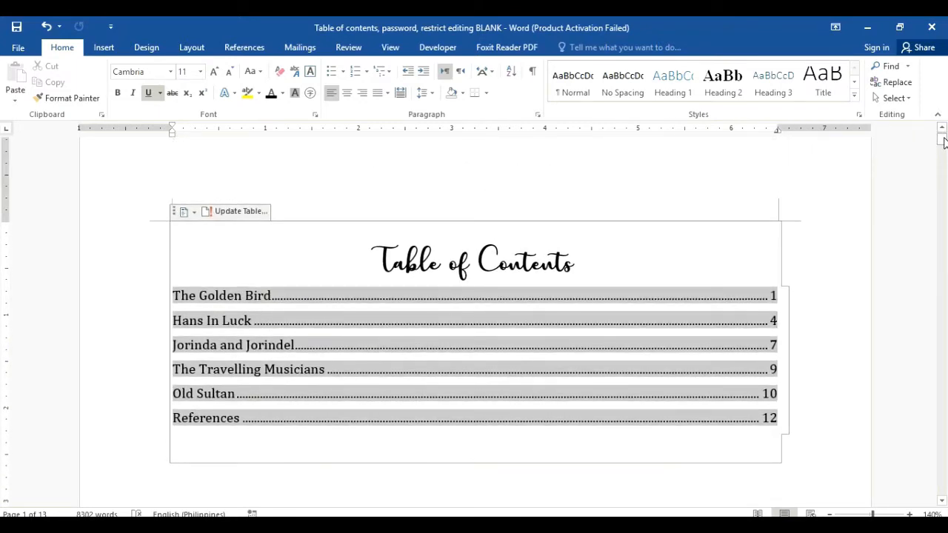
click(777, 320)
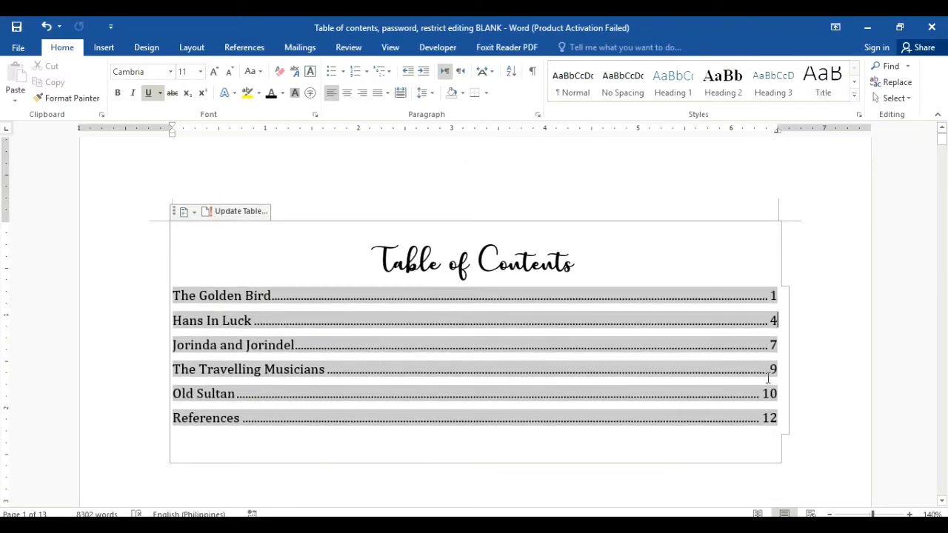
click(757, 513)
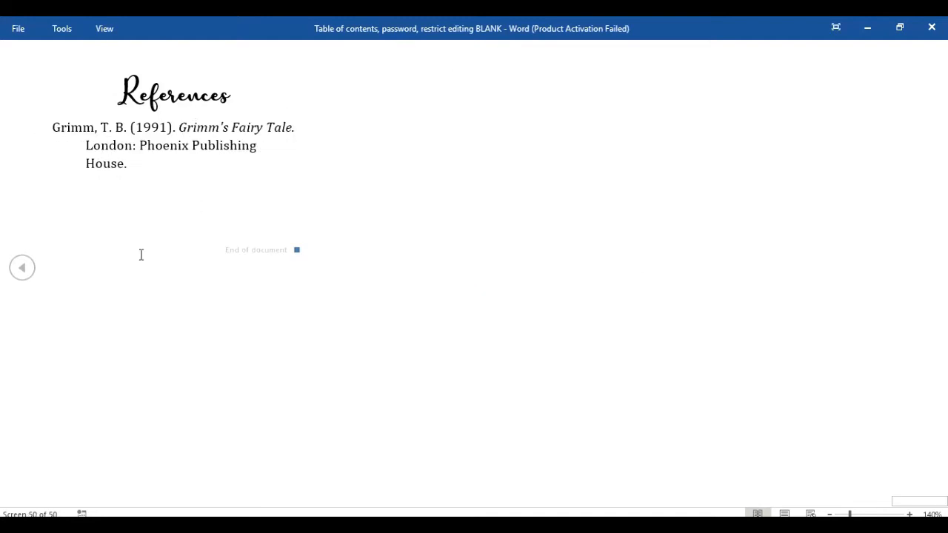
click(29, 272)
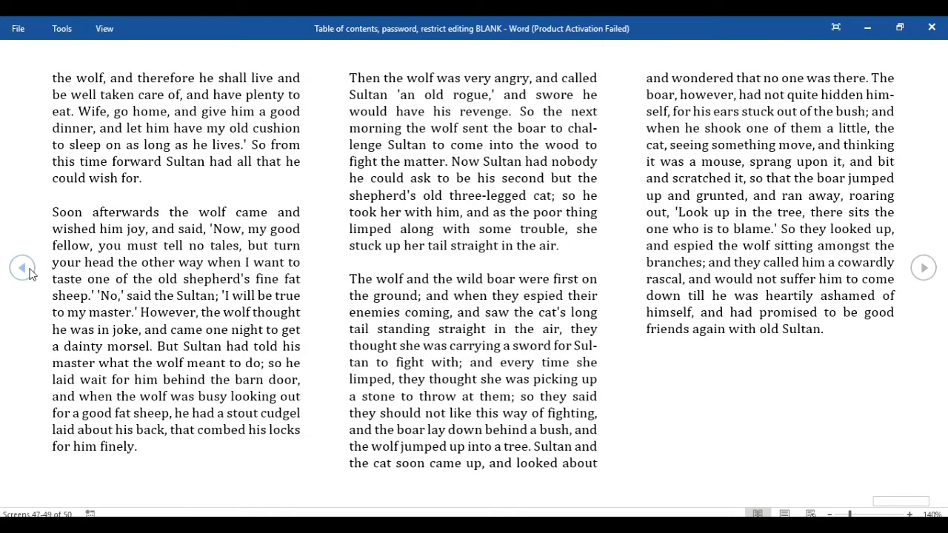
click(30, 272)
click(29, 272)
click(29, 271)
click(30, 272)
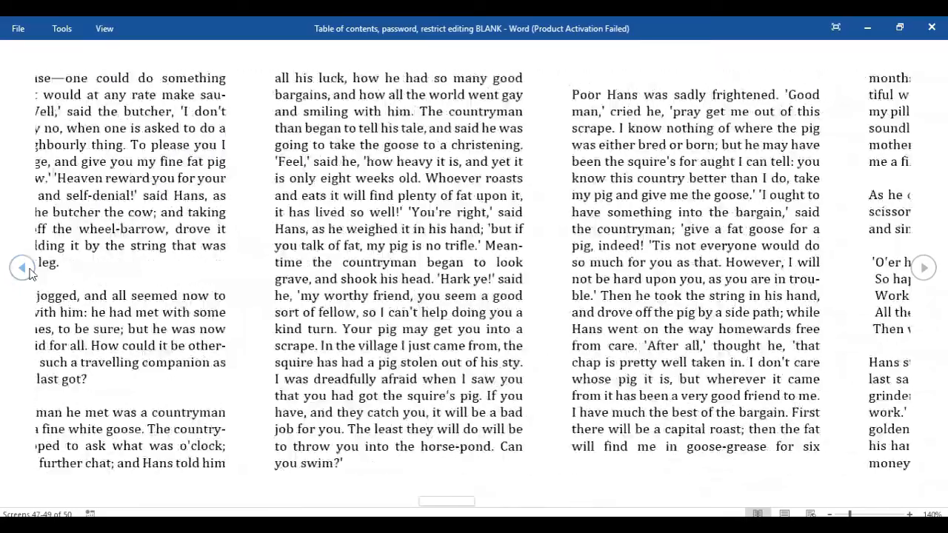
click(29, 271)
click(29, 271)
click(29, 271)
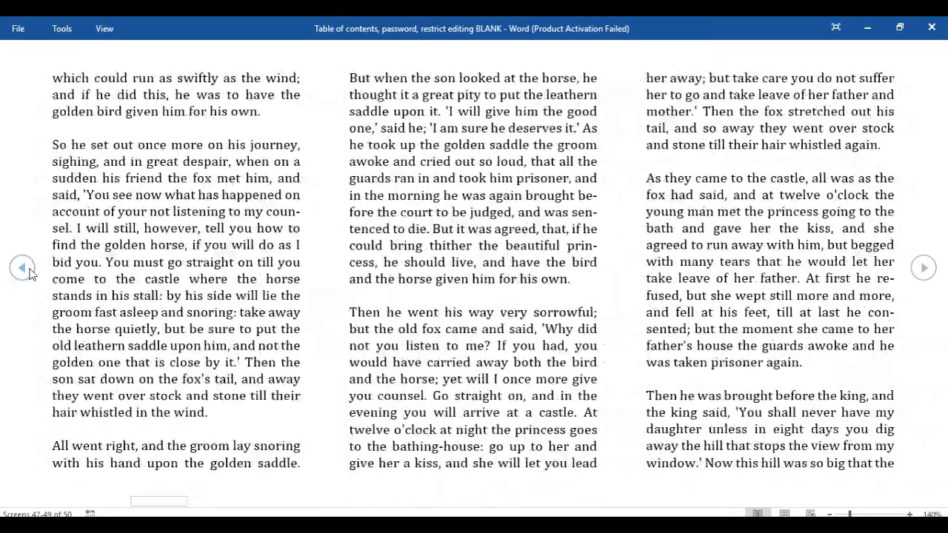
click(29, 271)
click(29, 272)
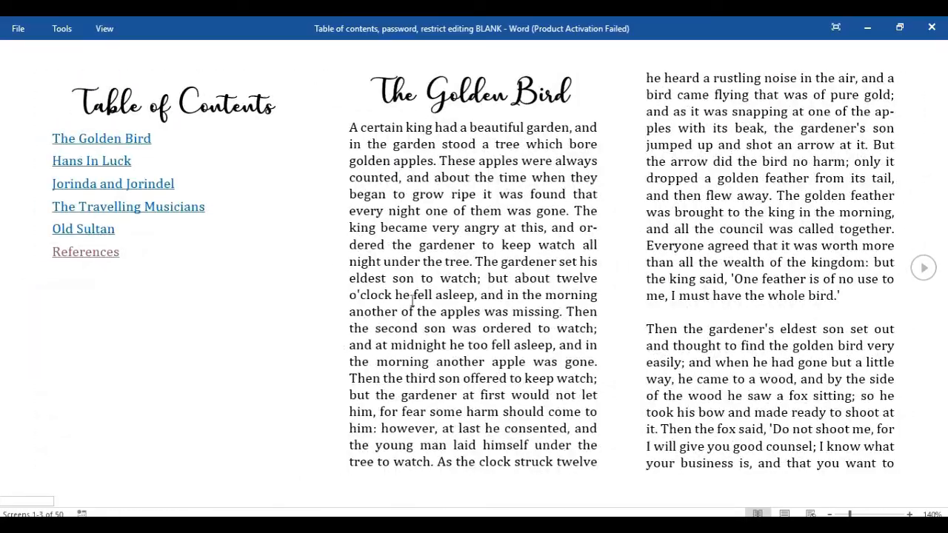
click(784, 513)
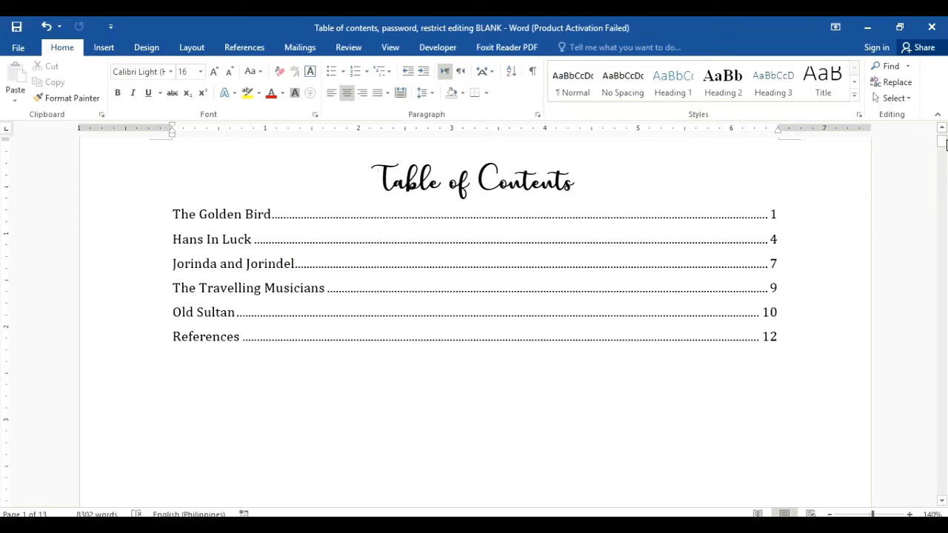
Step: Scroll to the top, click in the Table of Contents title, and show the Insert tab
drag(946, 144, 946, 132)
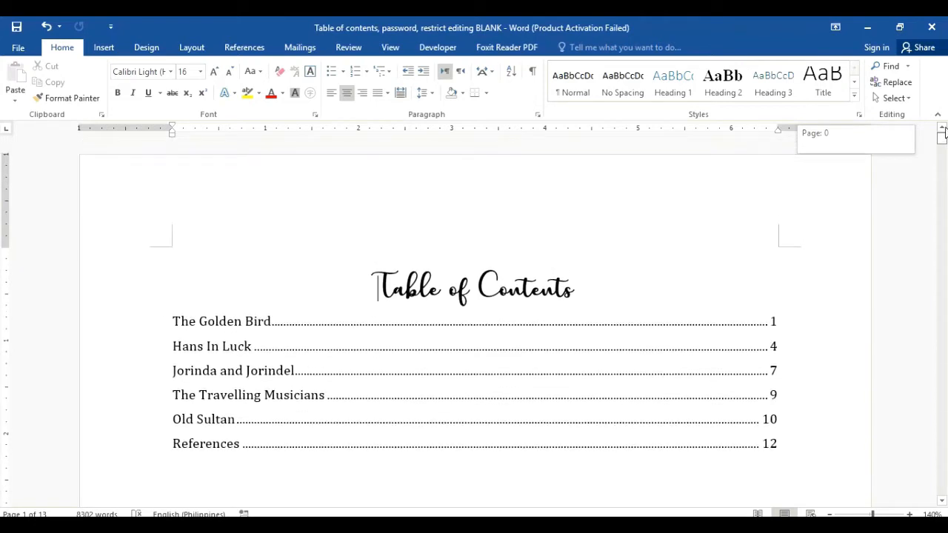
click(296, 258)
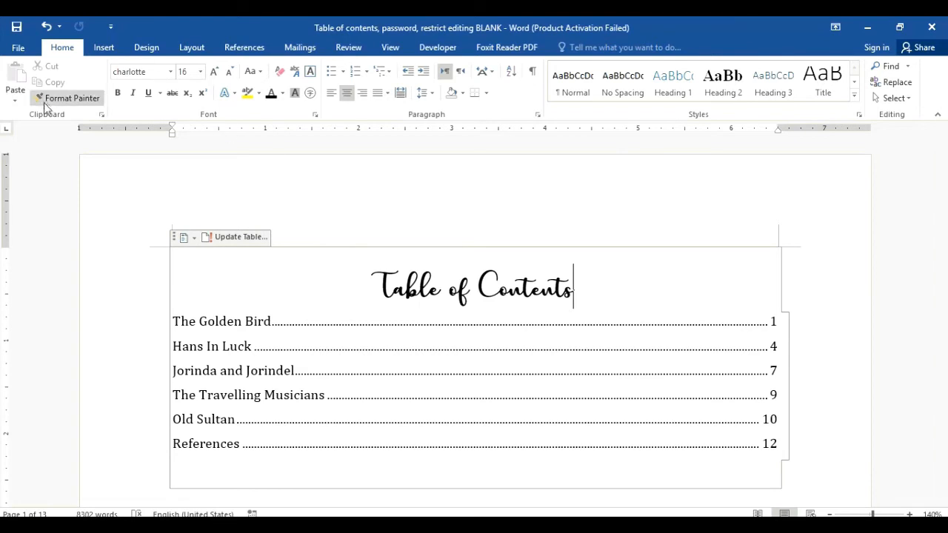
click(105, 49)
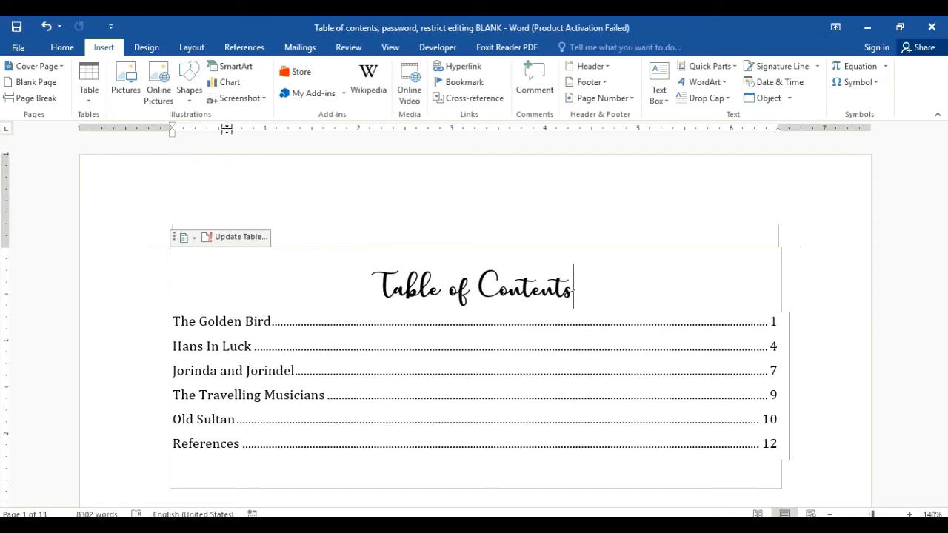
Step: Insert the Filigree cover page and click into its GRIMM'S FAIRY TALES title
click(62, 47)
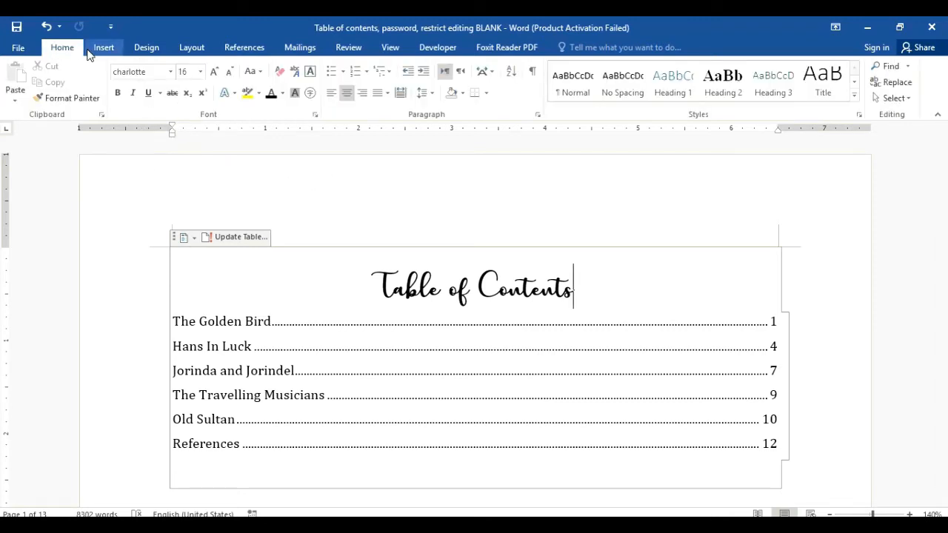
click(95, 49)
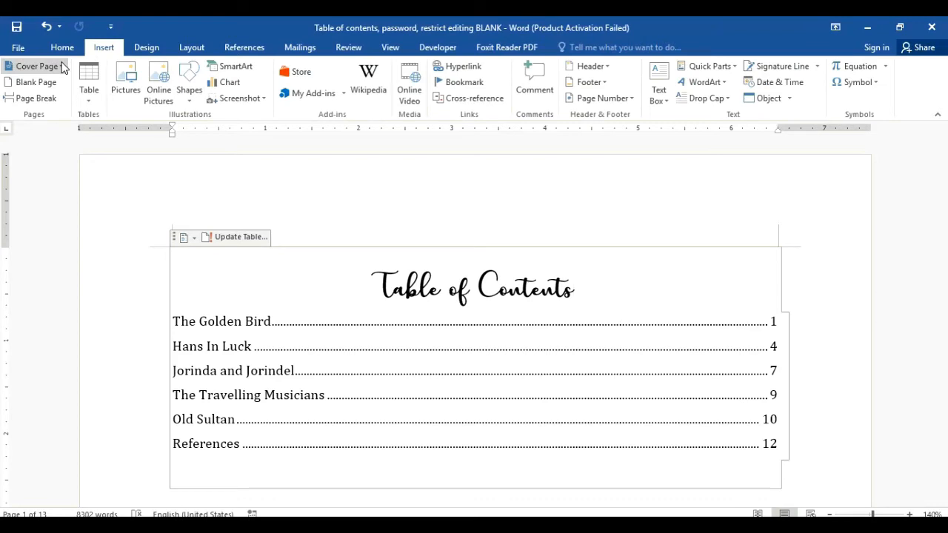
click(62, 67)
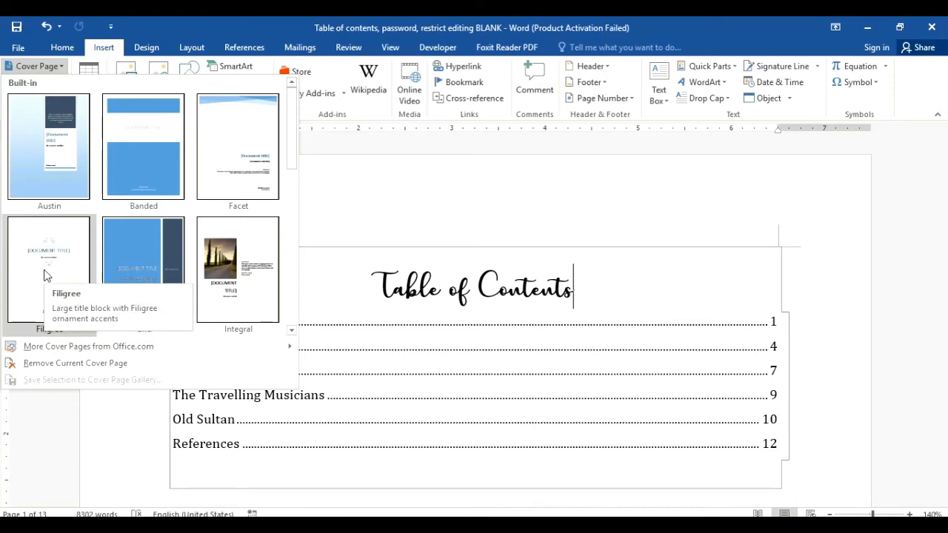
click(44, 276)
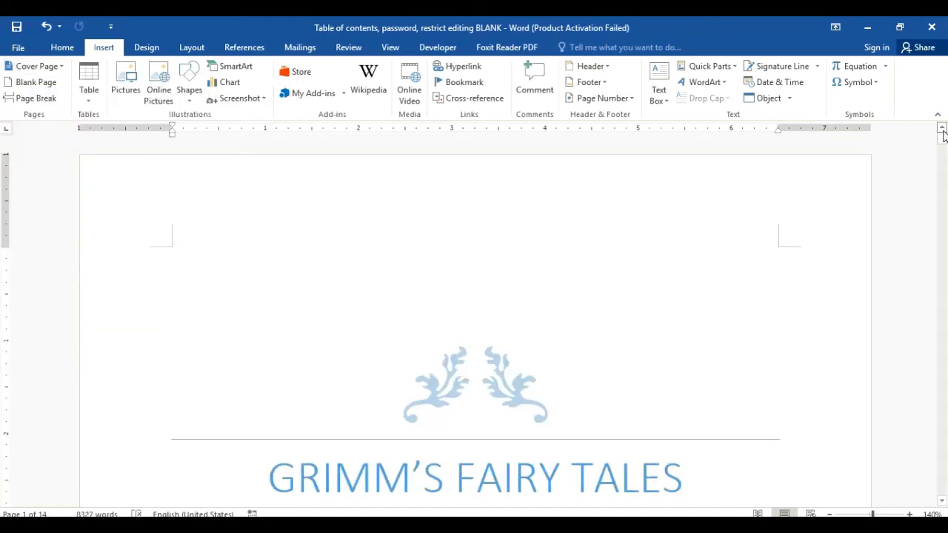
mouse_move(944, 139)
mouse_down()
mouse_move(945, 155)
mouse_move(945, 145)
mouse_up()
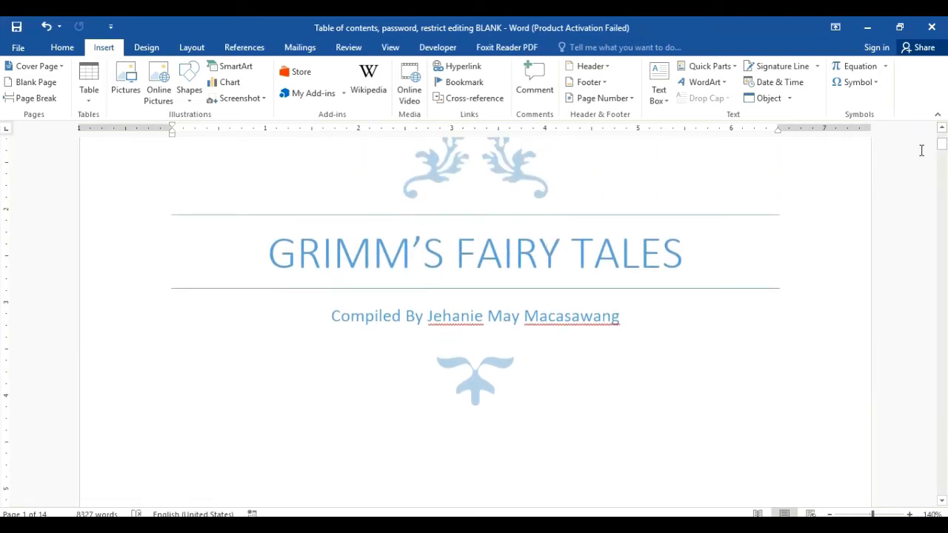
drag(941, 151, 940, 148)
click(293, 259)
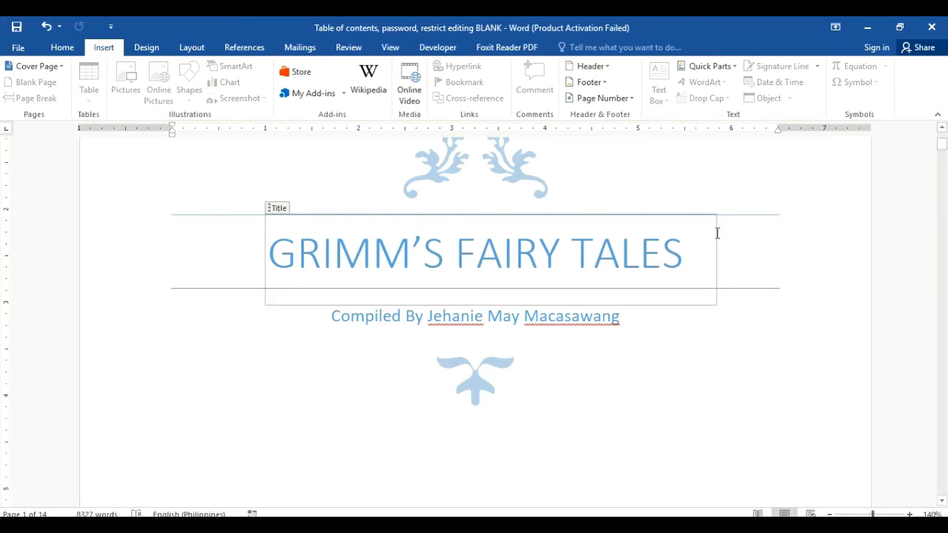
Step: Set the cover title in Charlotte and change its case to Capitalize Each Word
triple_click(690, 249)
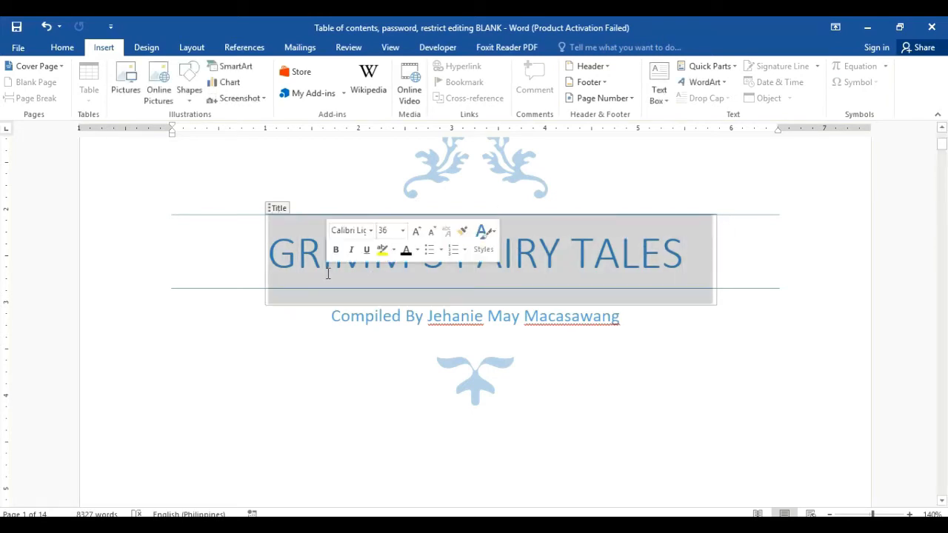
click(65, 49)
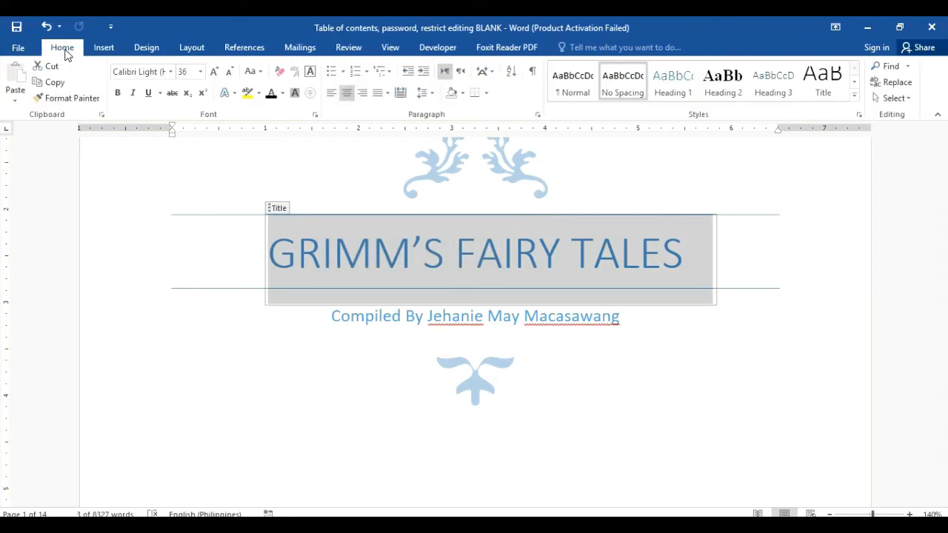
click(170, 72)
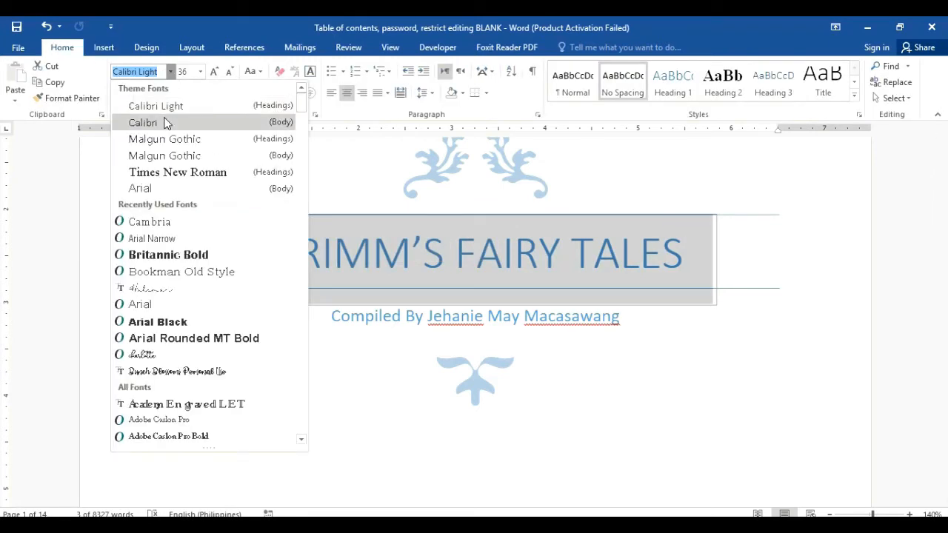
click(144, 357)
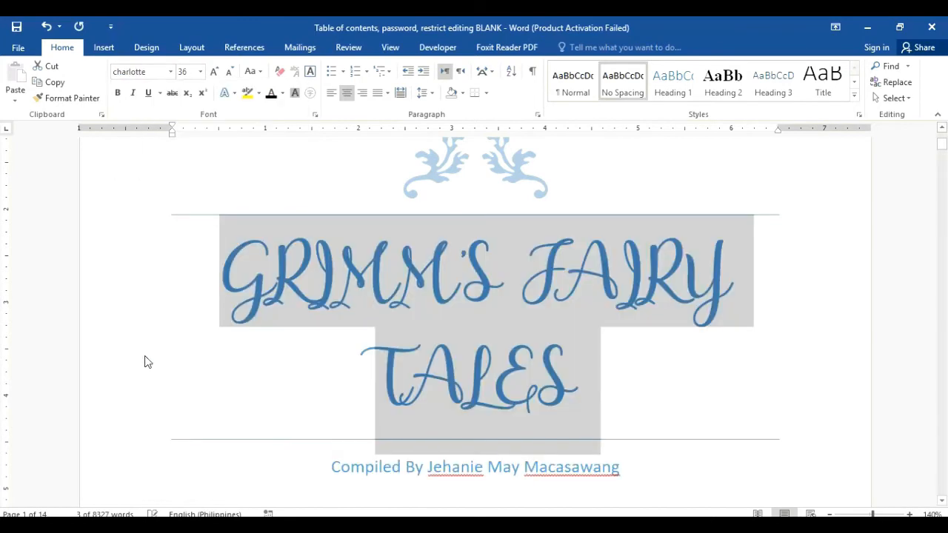
click(263, 71)
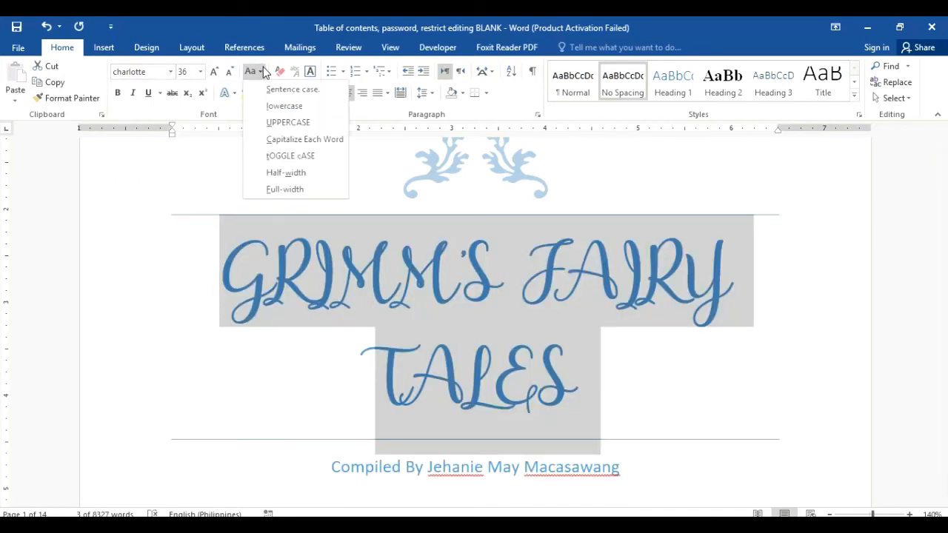
click(276, 121)
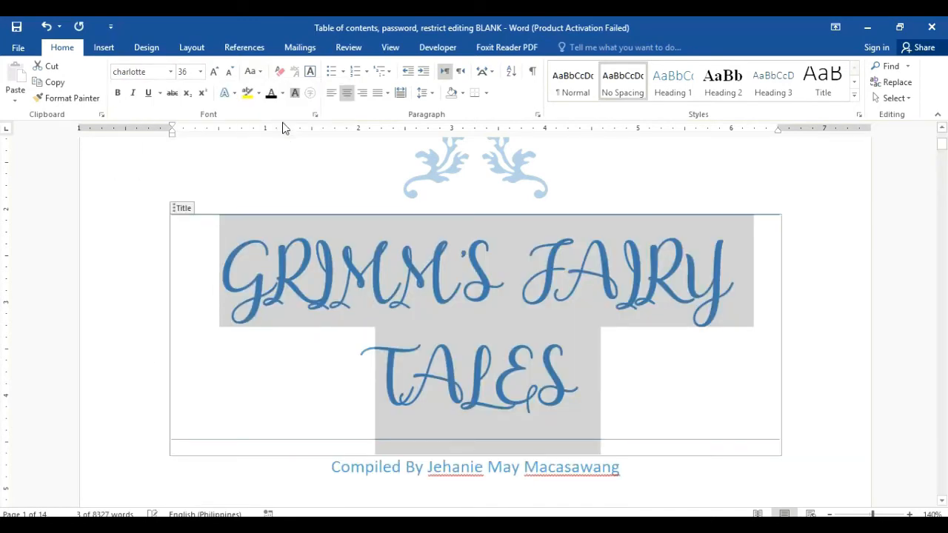
click(252, 71)
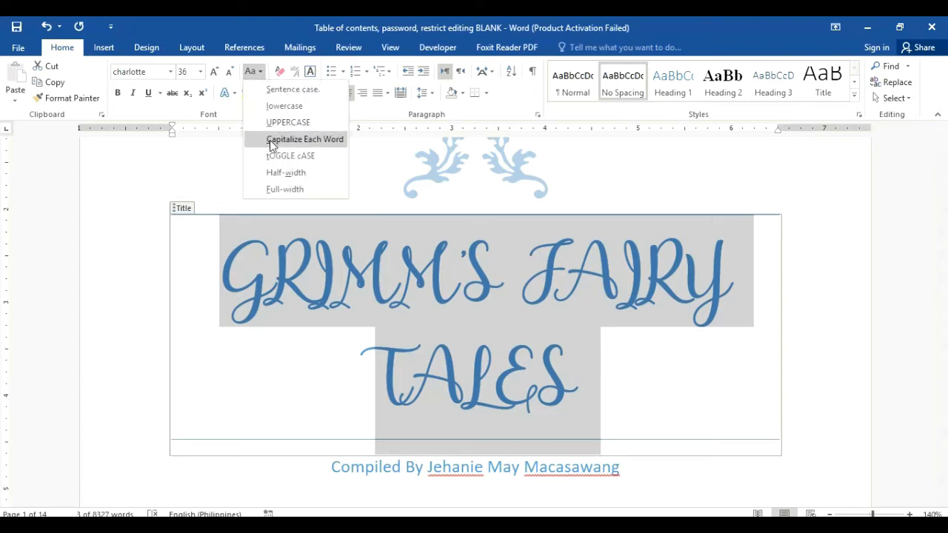
click(271, 140)
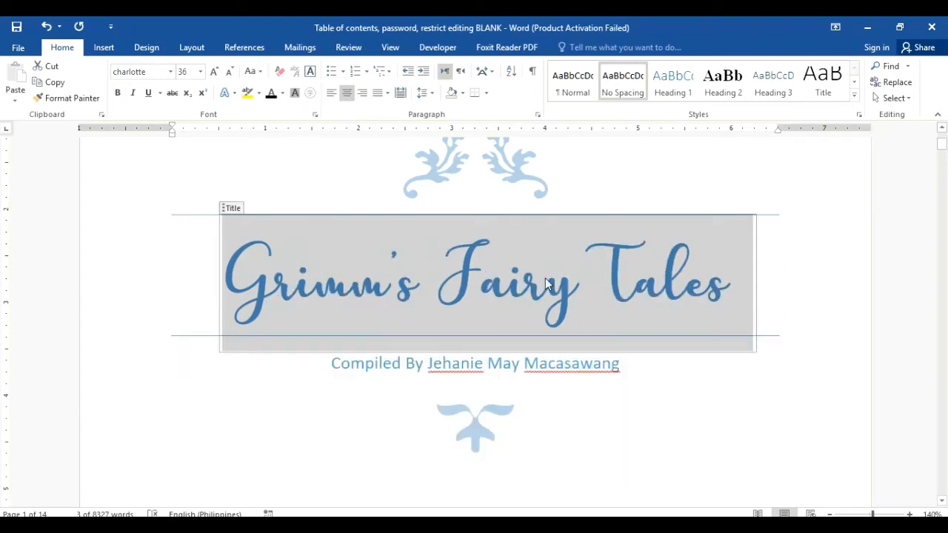
click(804, 344)
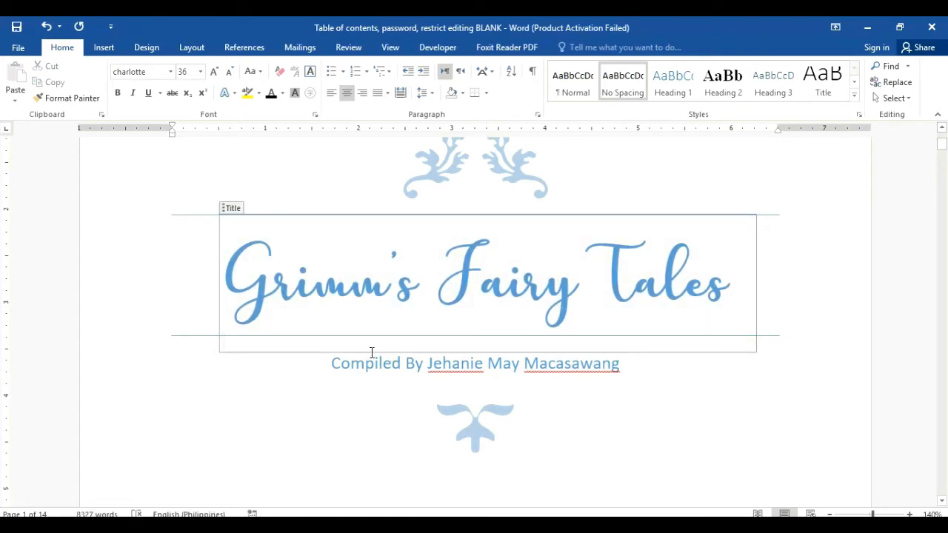
Step: Set the compiled-by subtitle in Cambria
click(339, 363)
triple_click(580, 374)
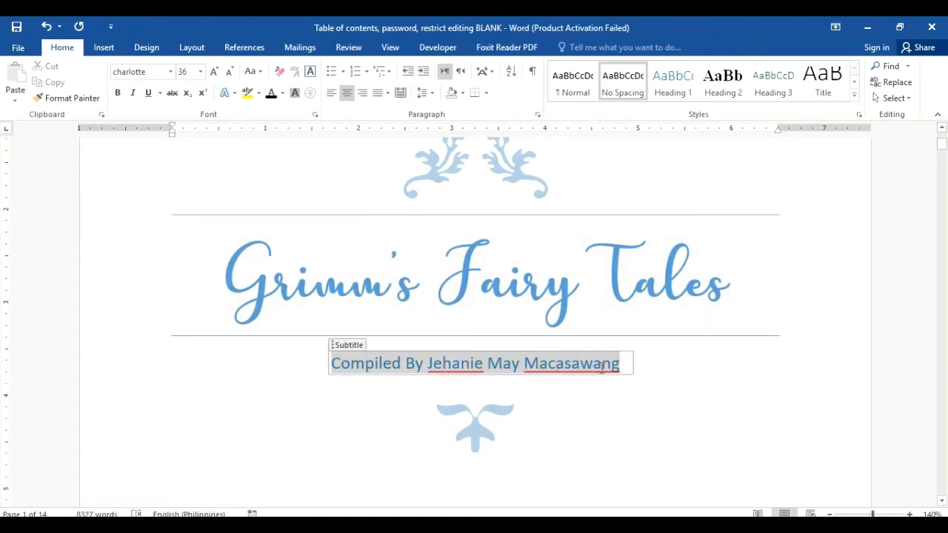
click(171, 72)
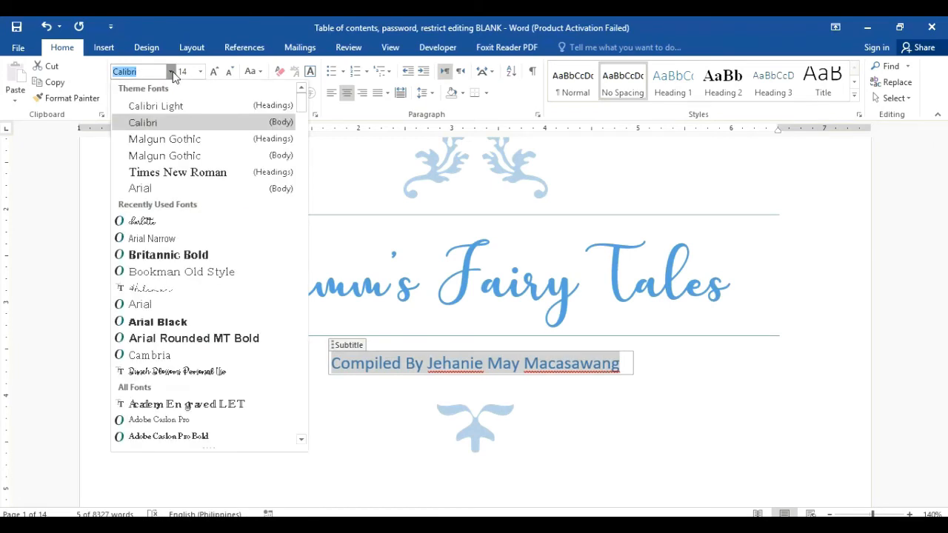
click(159, 356)
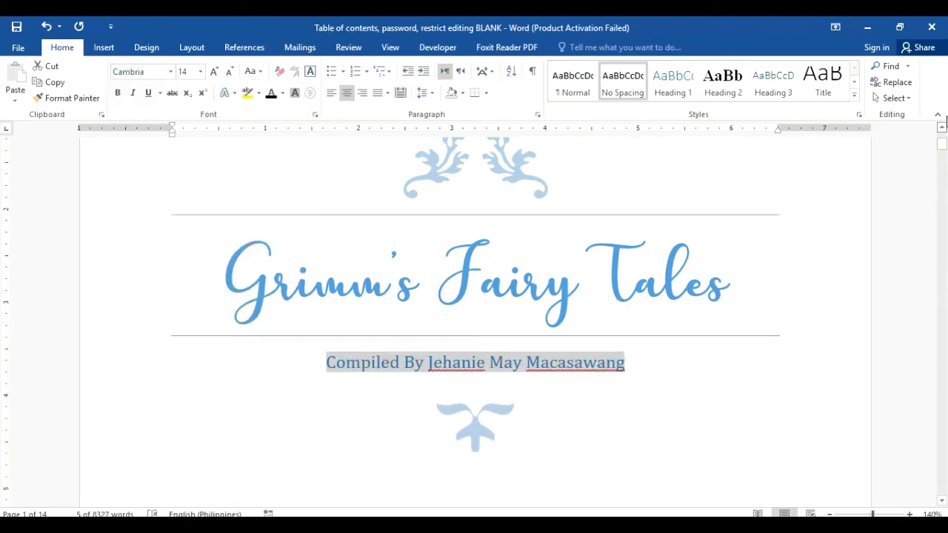
click(942, 146)
drag(942, 146, 942, 156)
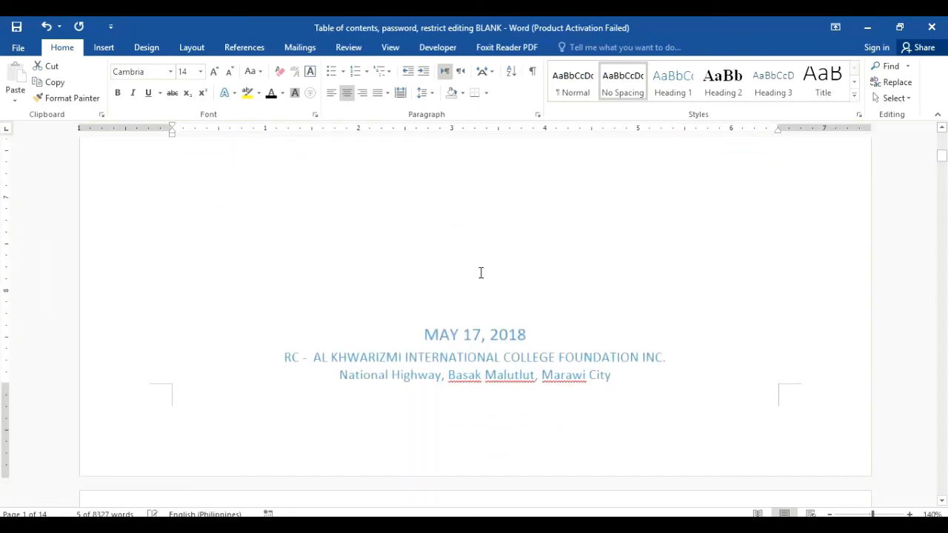
Step: Replace the cover date MAY 17, 2018 with JUNE 18, 2020 in Cambria
click(427, 339)
drag(425, 336, 464, 335)
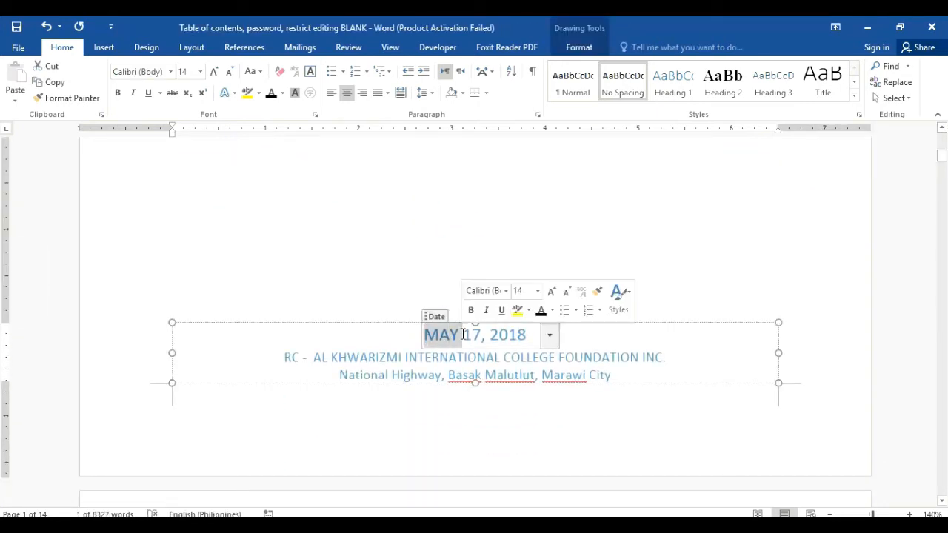
drag(530, 335, 421, 335)
text(JUNE)
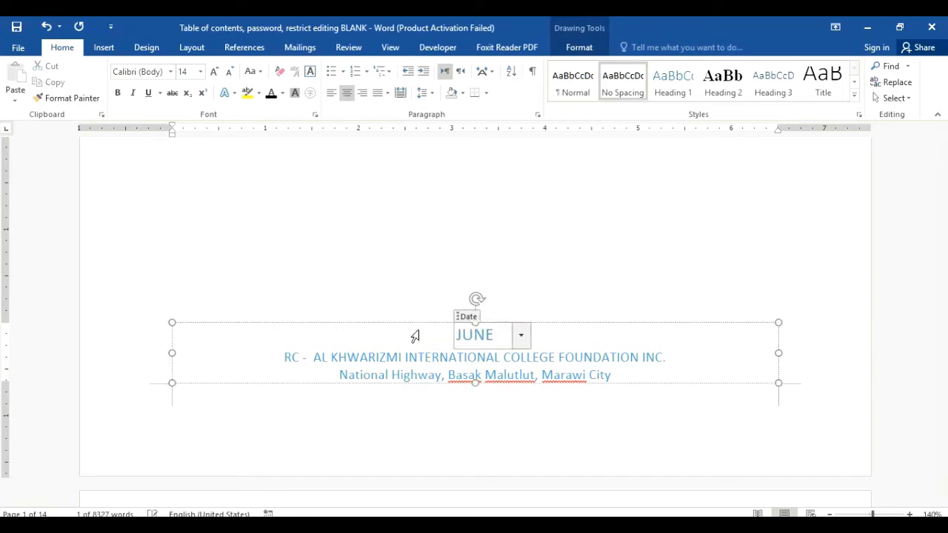
text( 18, 2020)
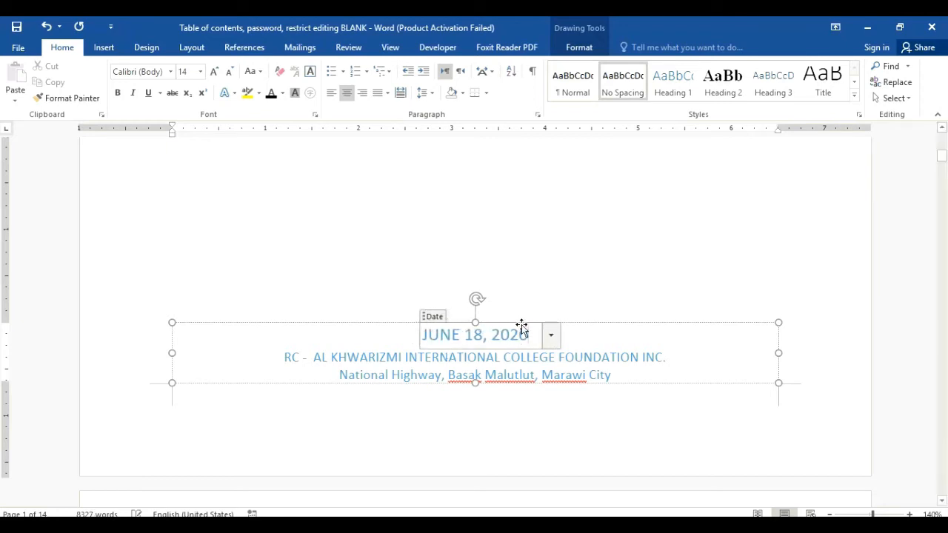
drag(530, 335, 421, 334)
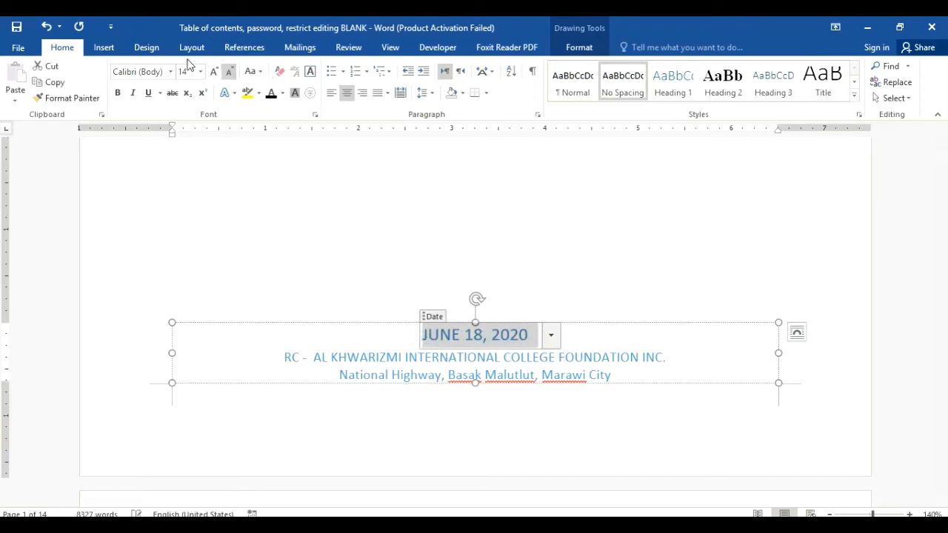
click(170, 71)
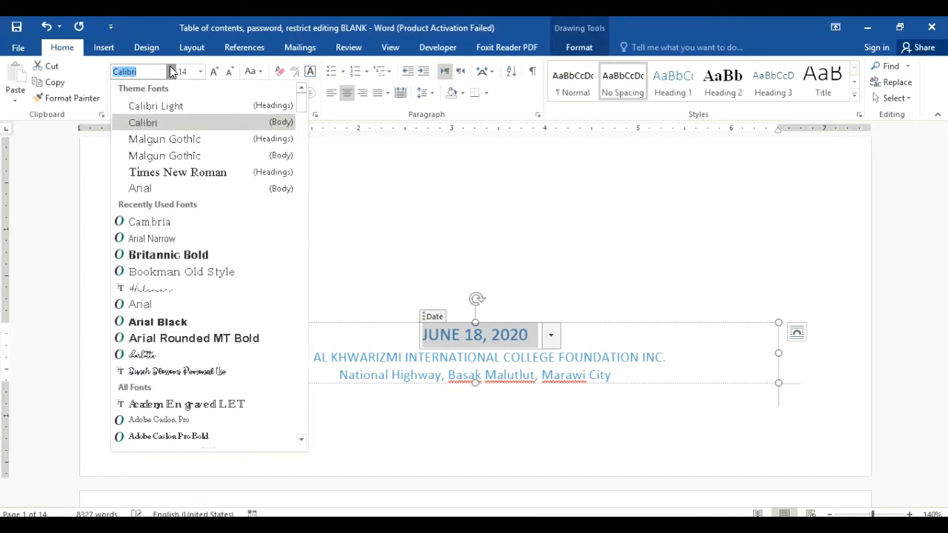
click(158, 222)
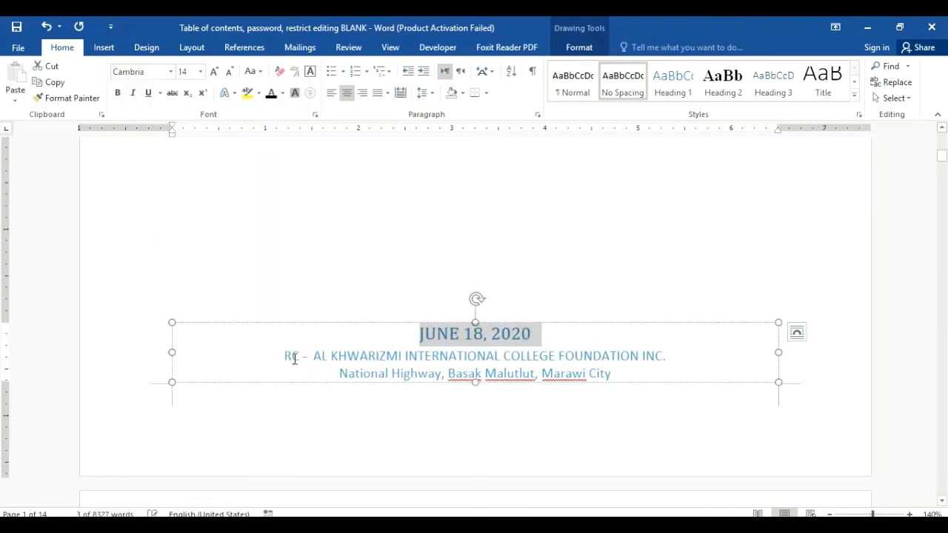
Step: Set the college name and address lines on the cover in Cambria
drag(288, 357, 678, 349)
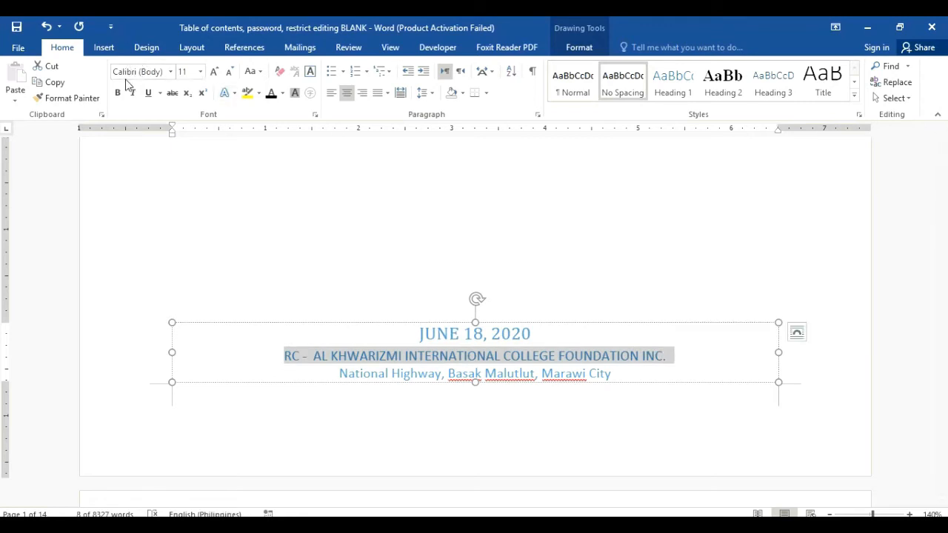
click(171, 74)
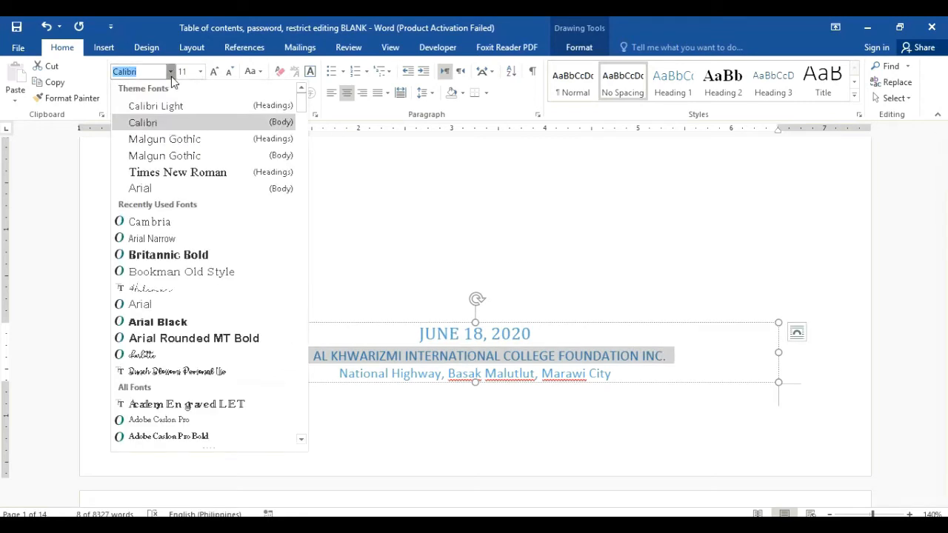
click(149, 223)
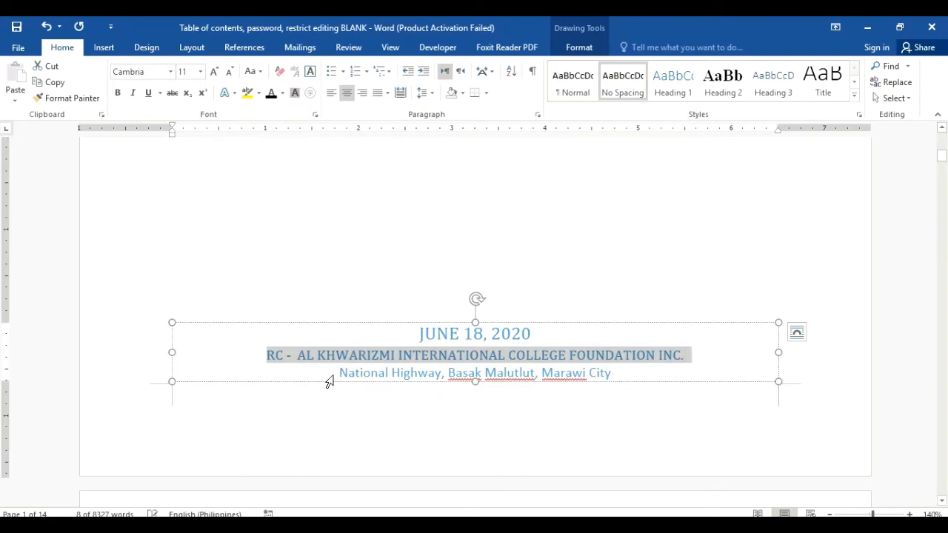
mouse_move(340, 374)
mouse_down()
mouse_move(521, 374)
mouse_move(605, 363)
mouse_move(605, 373)
mouse_move(643, 372)
mouse_move(340, 374)
mouse_up()
click(602, 372)
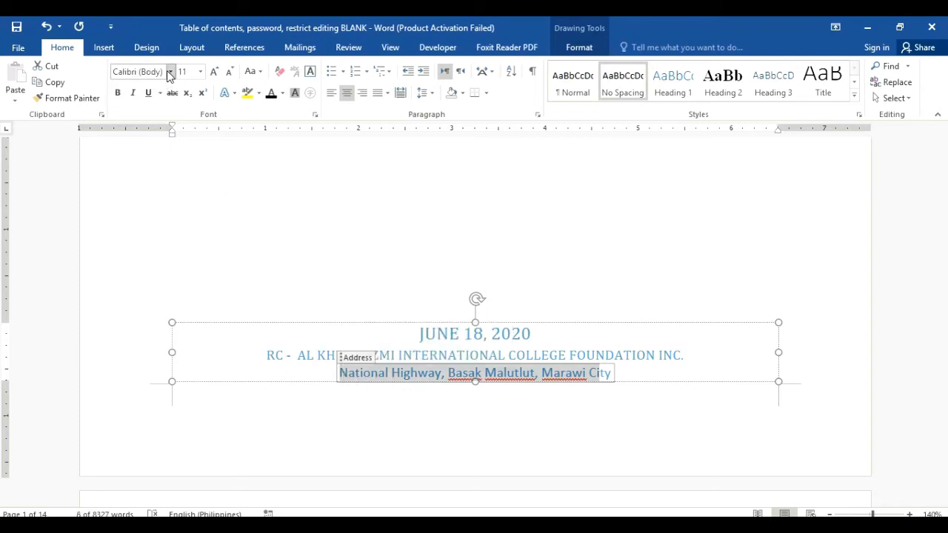
click(170, 72)
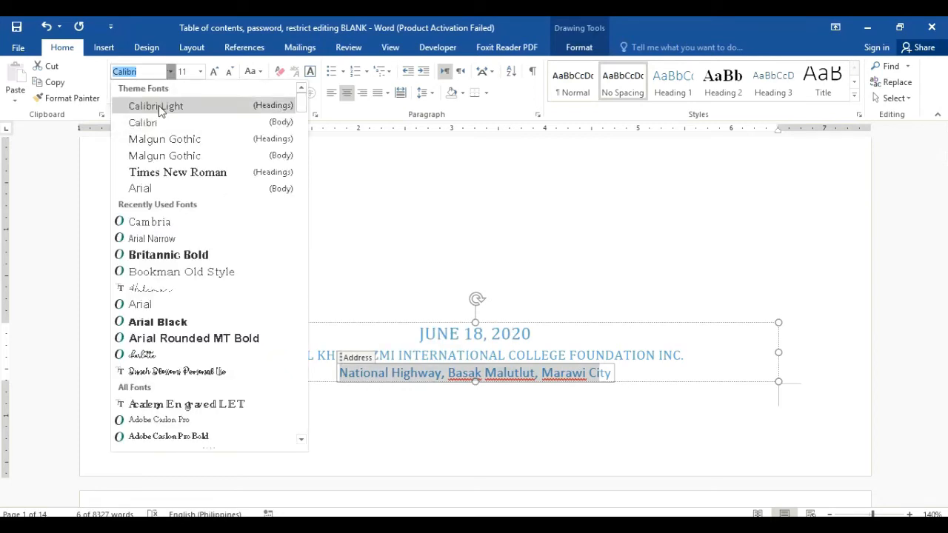
click(162, 225)
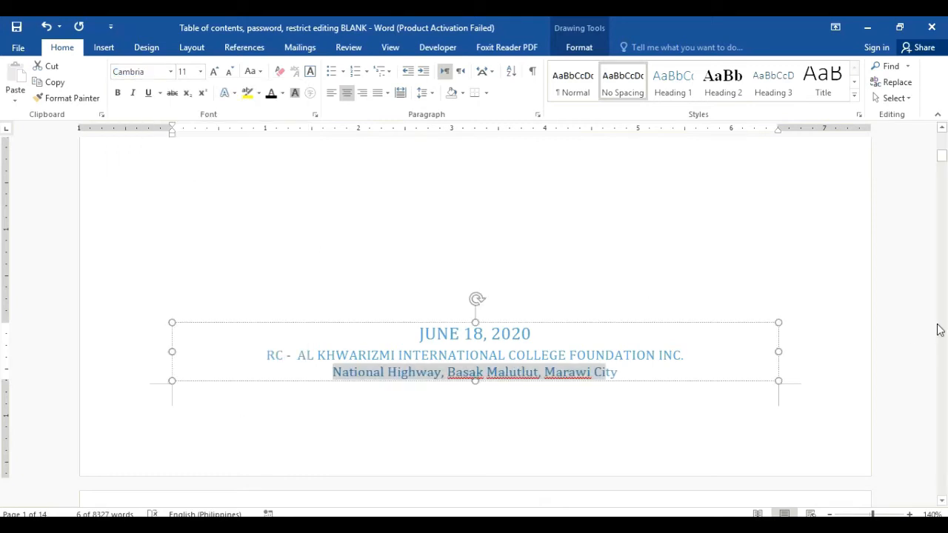
click(850, 284)
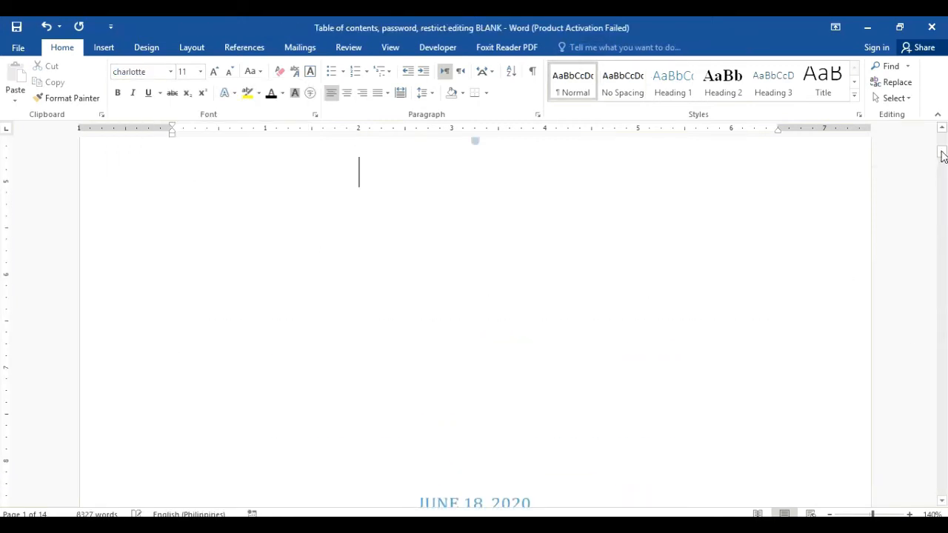
mouse_move(943, 155)
mouse_down()
mouse_move(942, 140)
mouse_move(945, 155)
mouse_up()
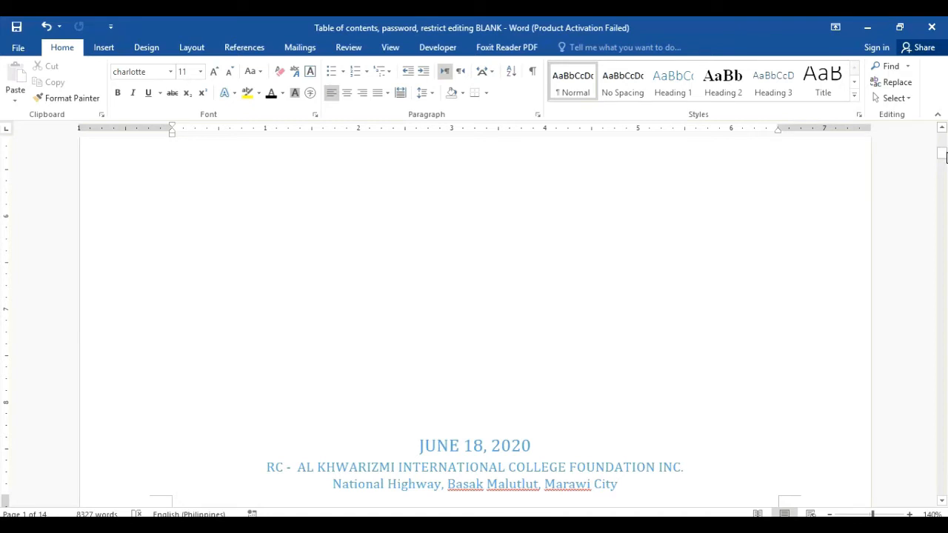
Step: Retype the month JUNE in the cover date and leave the header
click(455, 446)
double_click(455, 445)
key(BackSpace)
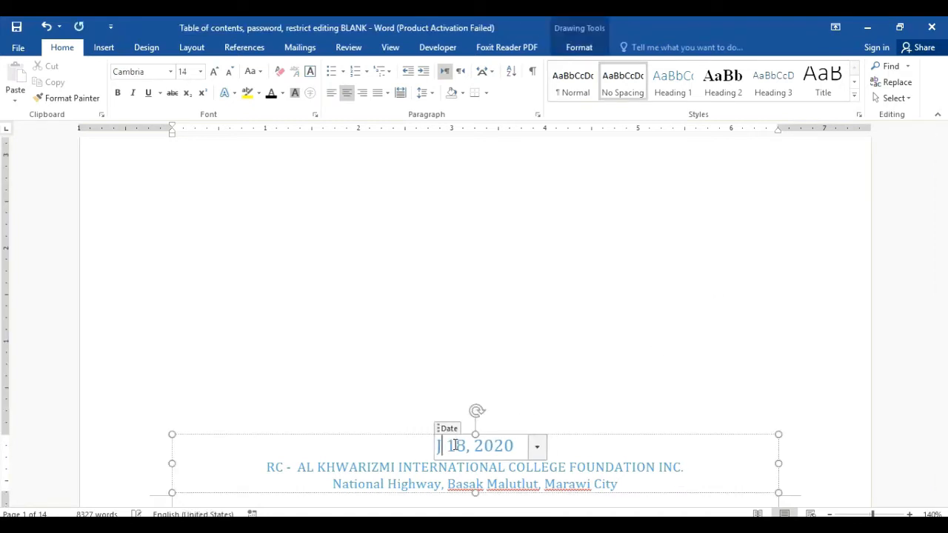
text(JUNE)
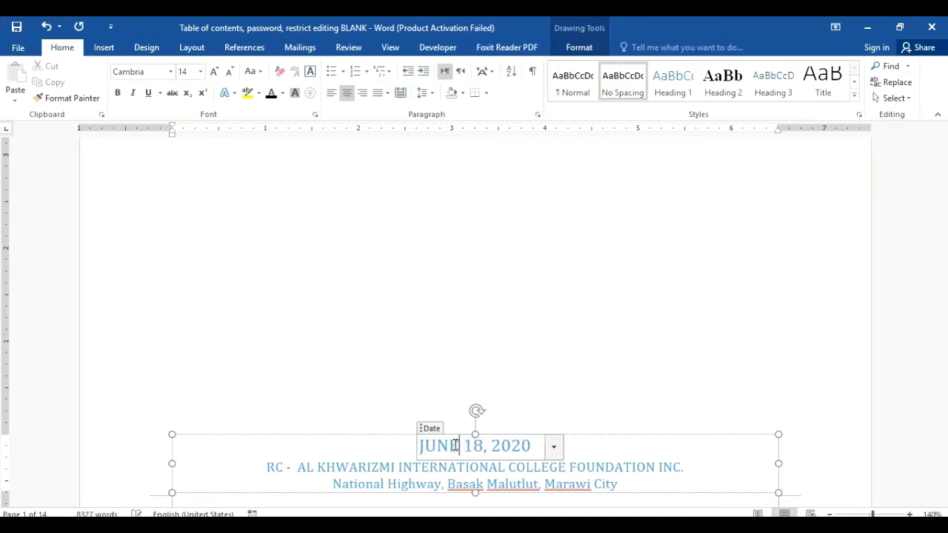
double_click(703, 329)
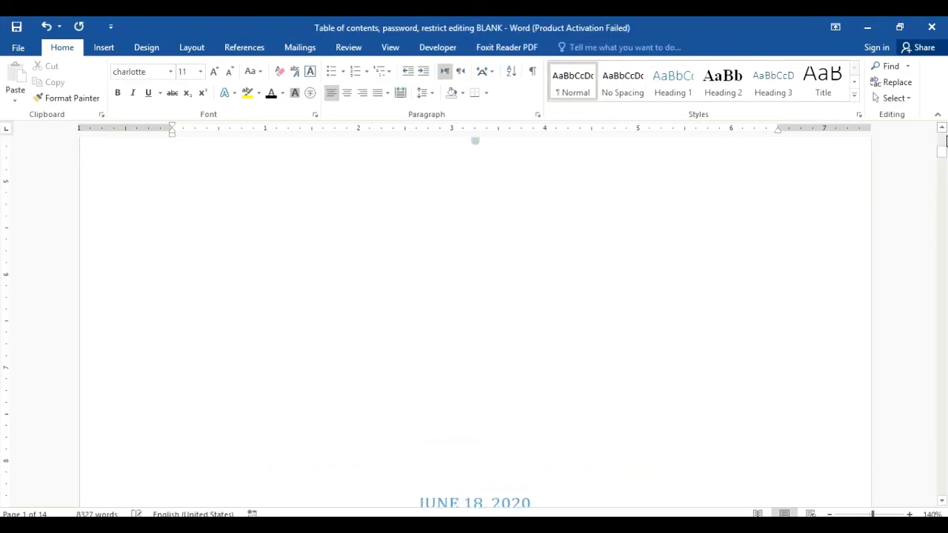
mouse_move(942, 153)
mouse_down()
mouse_move(941, 166)
mouse_move(941, 138)
mouse_up()
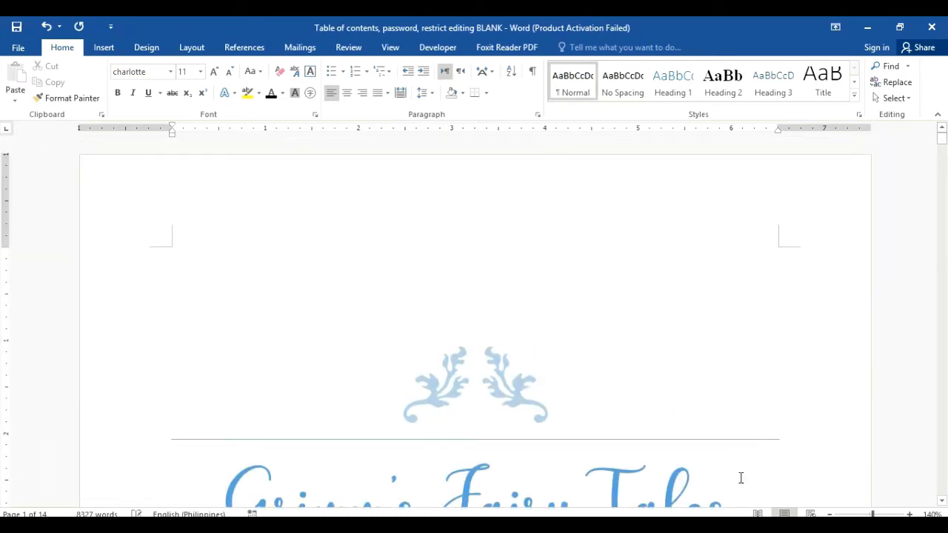
Step: Test the References contents link in Read Mode, then return to editing
click(757, 514)
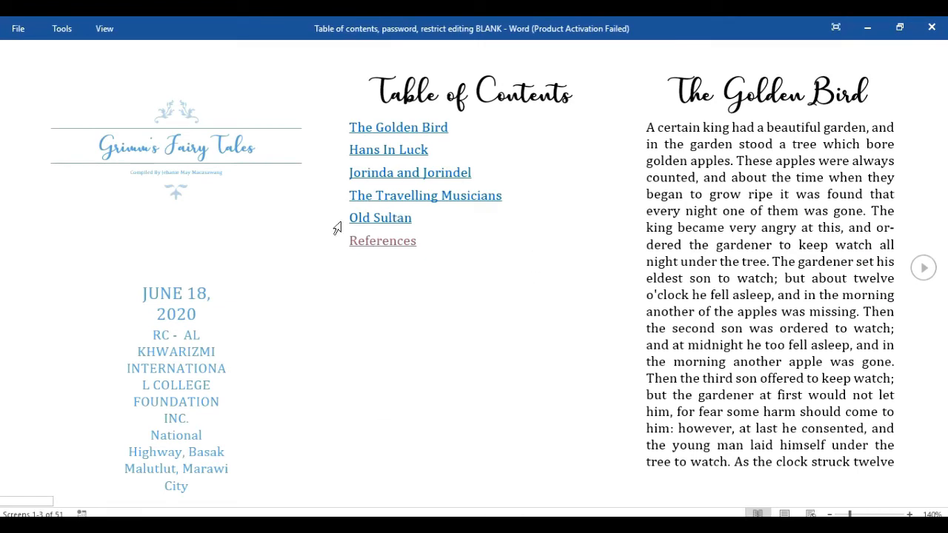
click(394, 245)
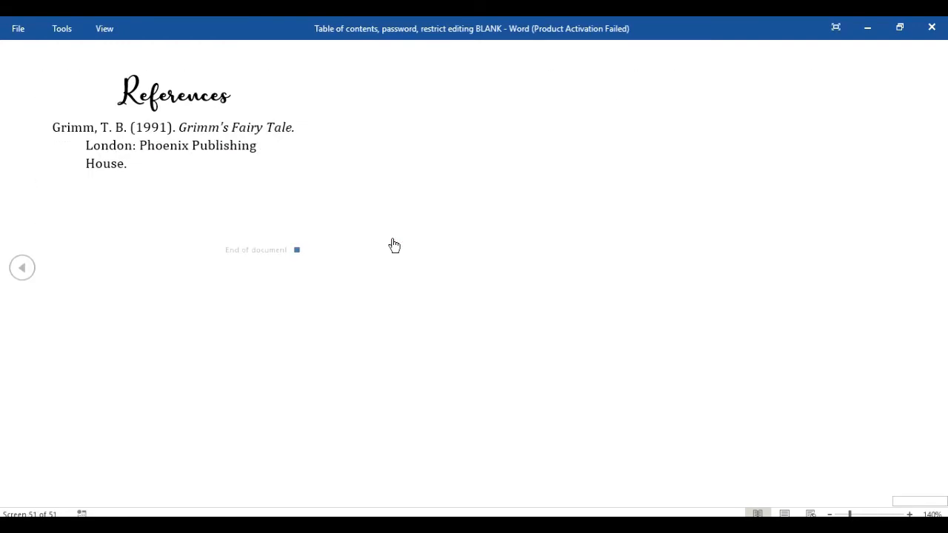
key(Escape)
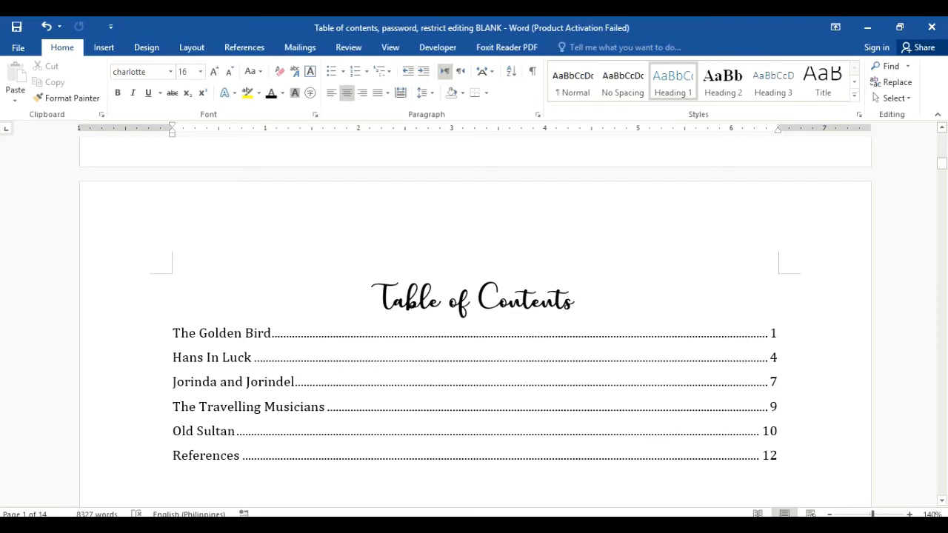
drag(942, 163, 943, 193)
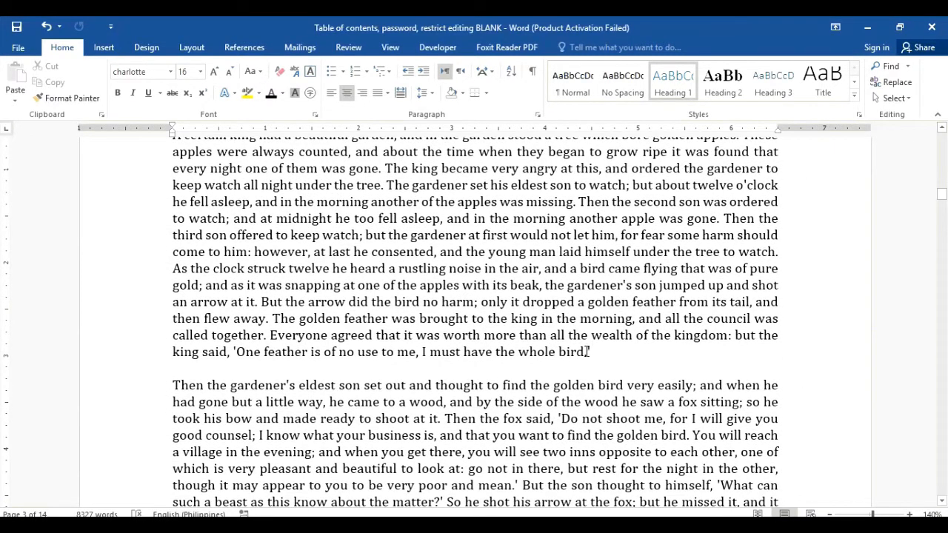
Step: Retype the ending of the Golden Bird paragraph so it reads 'whole bird.'
click(587, 352)
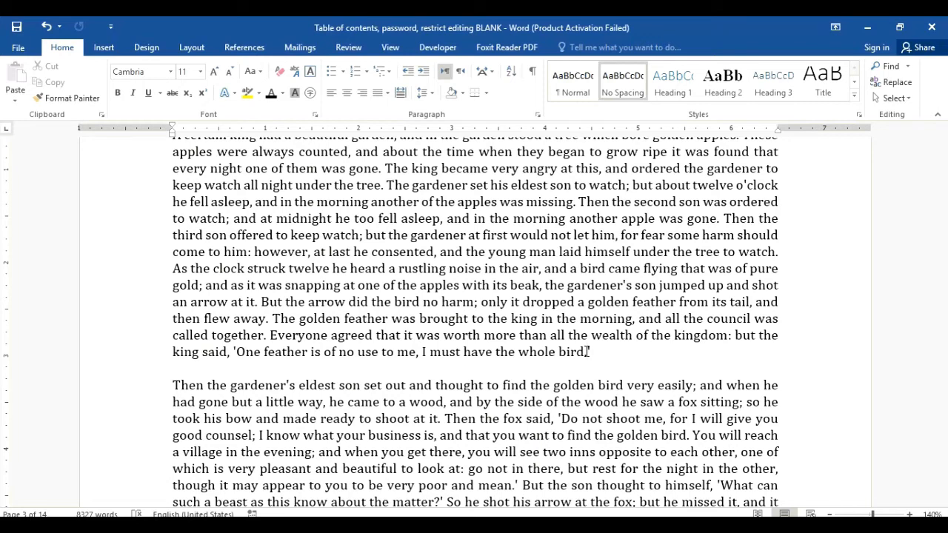
key(BackSpace)
key(BackSpace)
key(BackSpace)
key(BackSpace)
text(d)
key(BackSpace)
text(rd.)
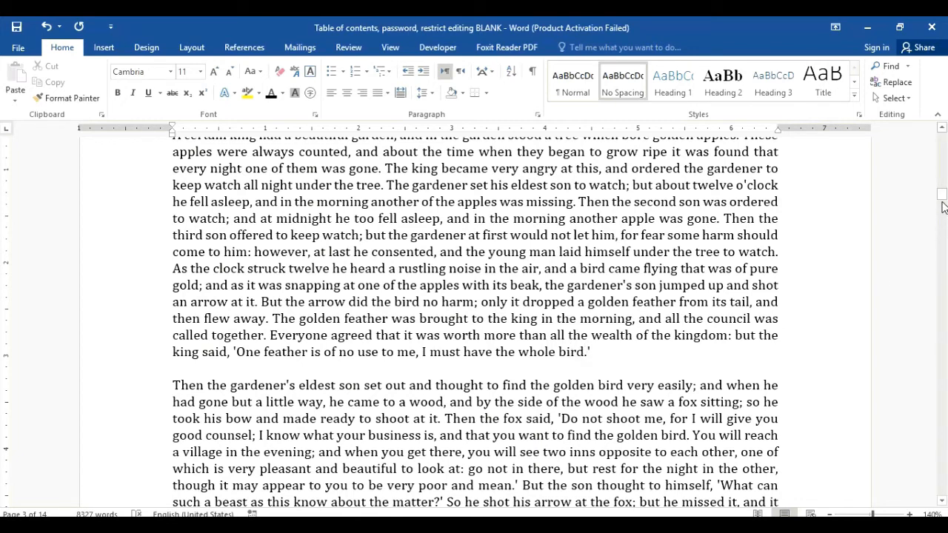
drag(942, 197, 942, 157)
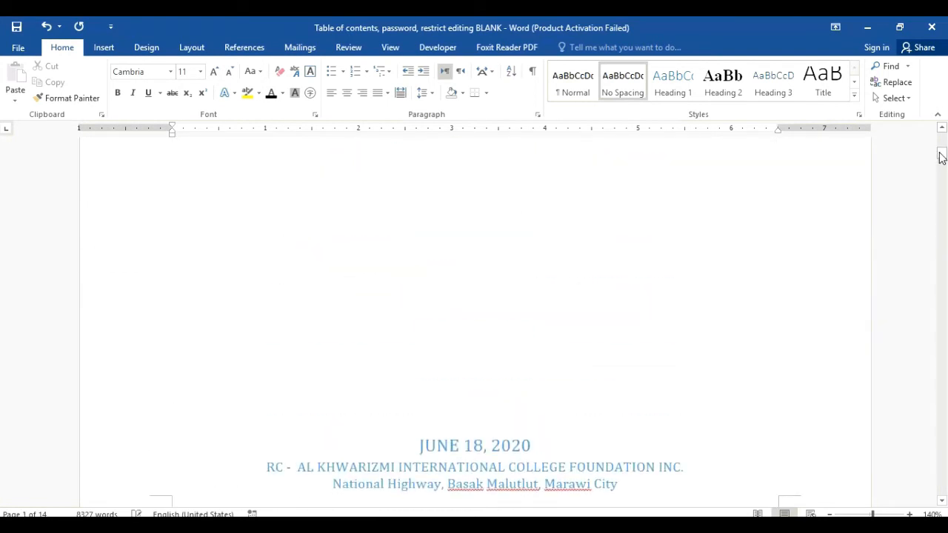
Step: In Restrict Editing, limit formatting to selected styles and allow only No changes (Read only)
click(437, 48)
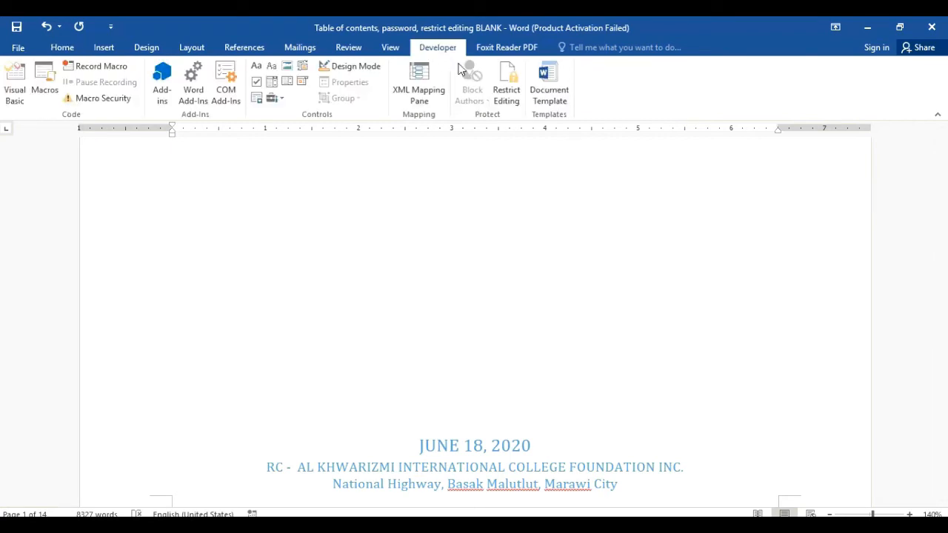
click(507, 94)
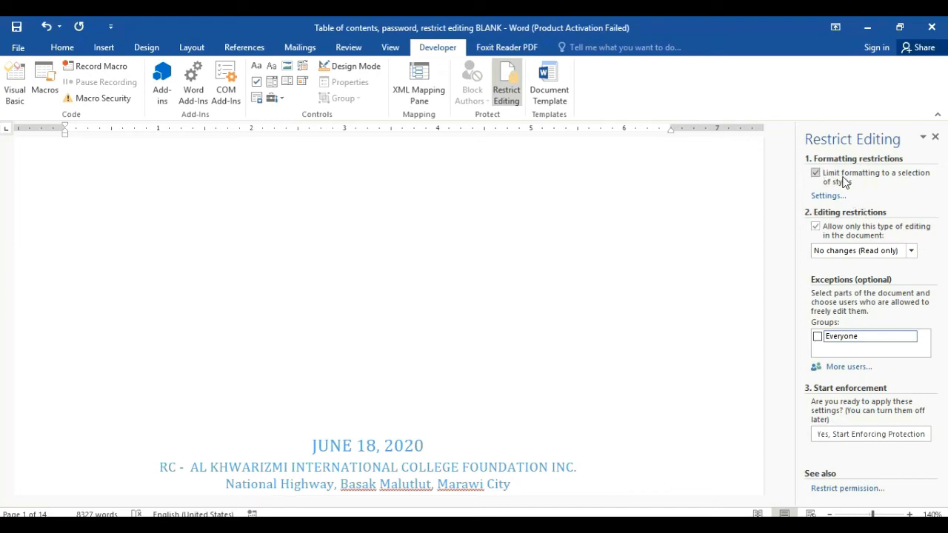
click(815, 175)
click(816, 174)
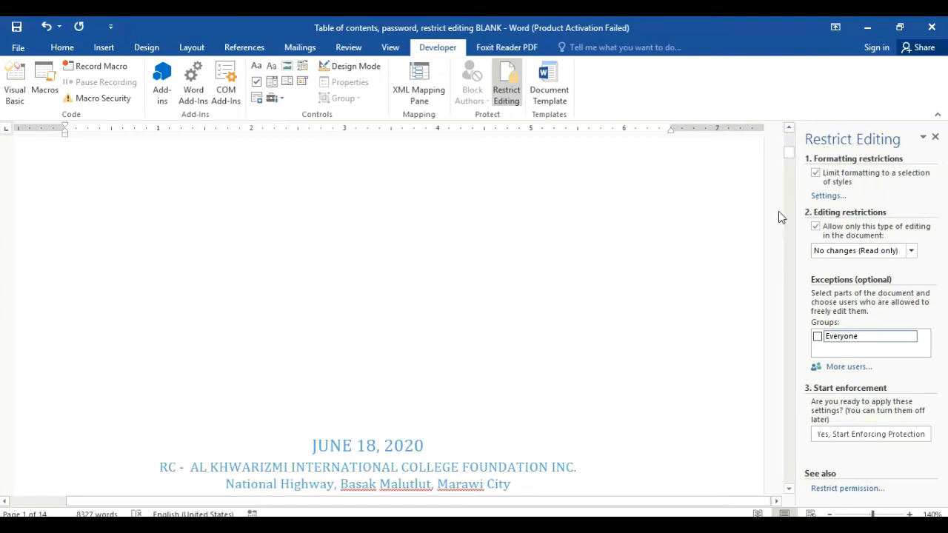
click(911, 251)
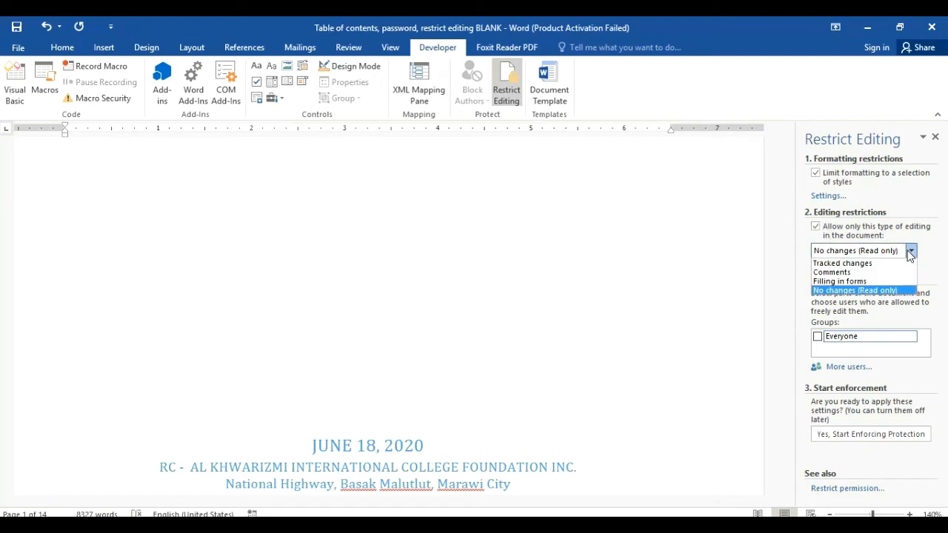
click(878, 295)
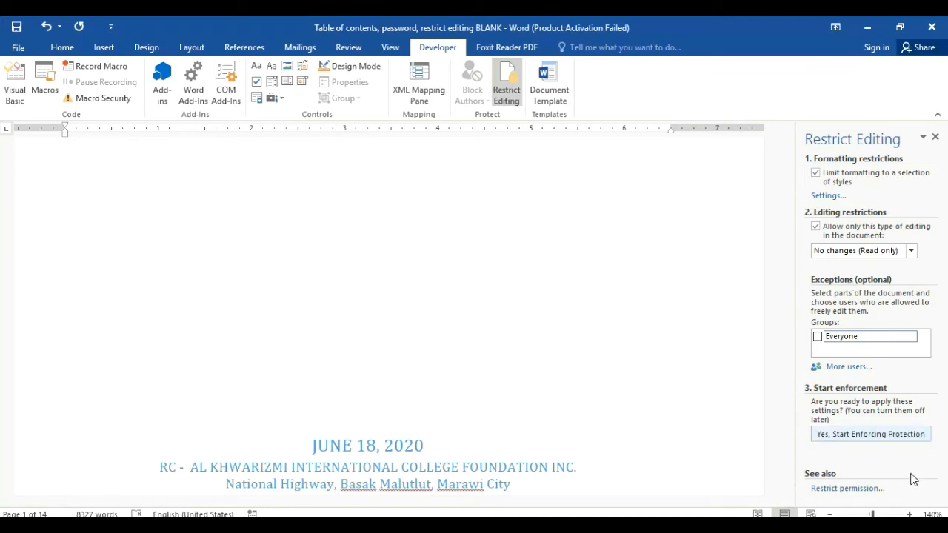
Step: Start enforcing protection with a password entered and confirmed
click(898, 442)
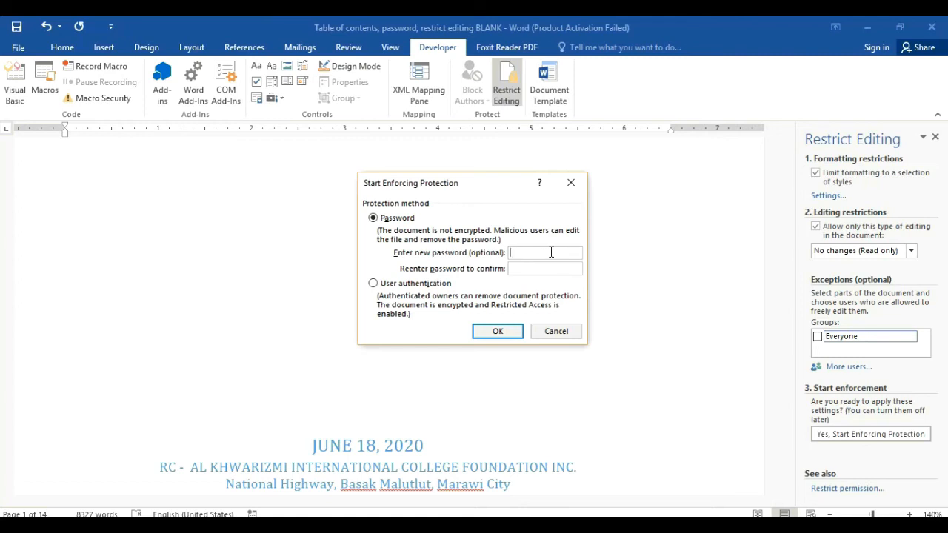
text(12345)
text(12345)
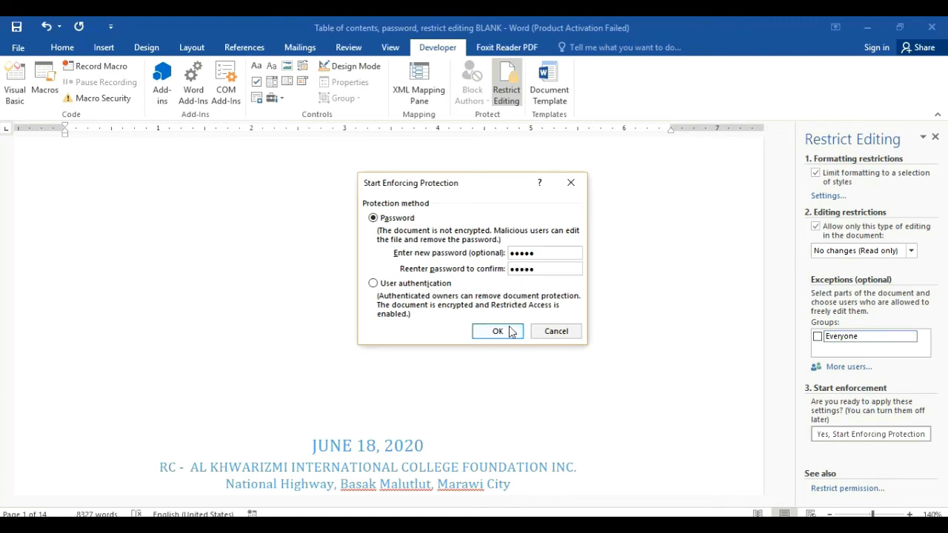
click(509, 331)
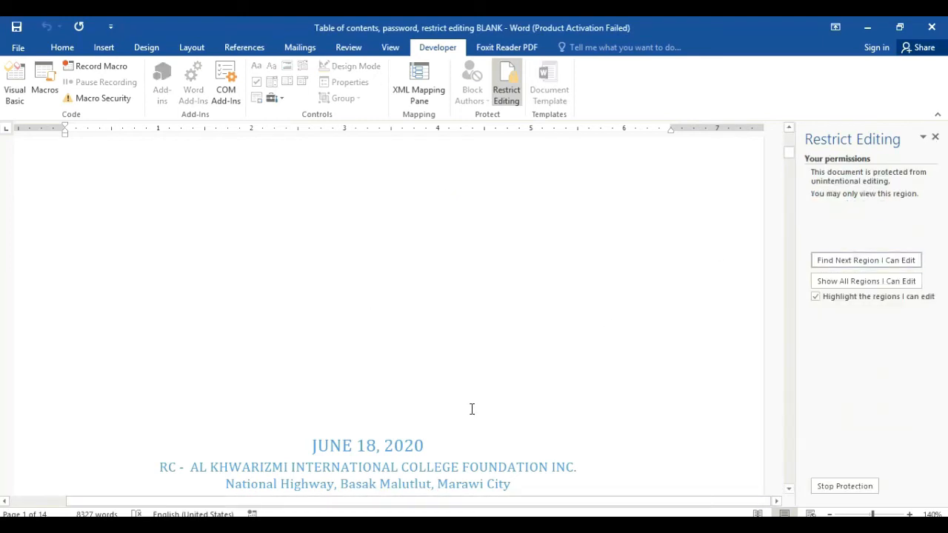
Step: Try editing the cover date and the Golden Bird story text, which are locked
click(447, 445)
click(447, 449)
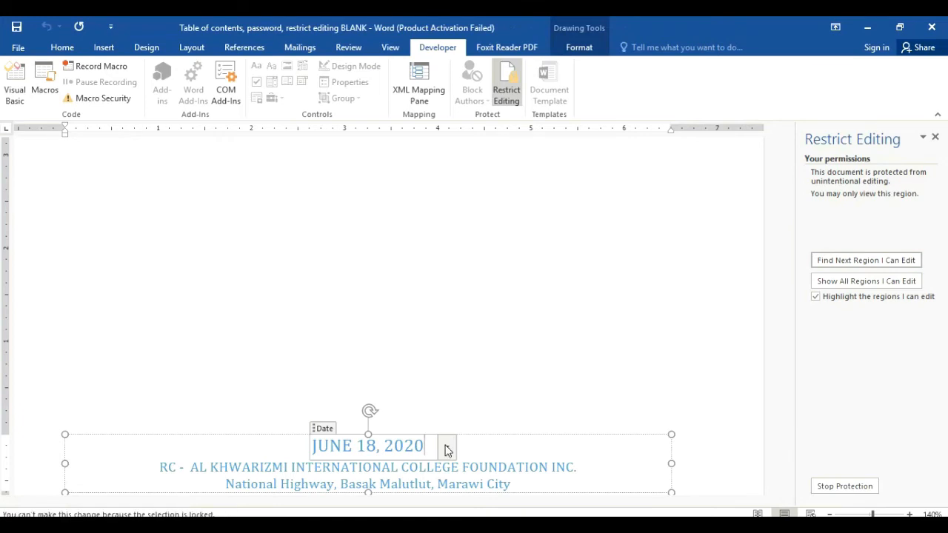
click(935, 137)
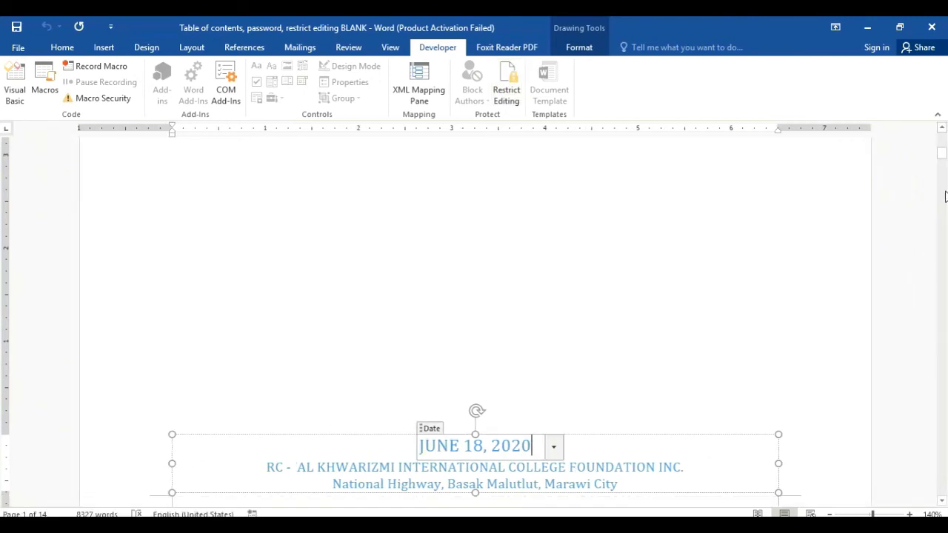
drag(942, 159, 945, 198)
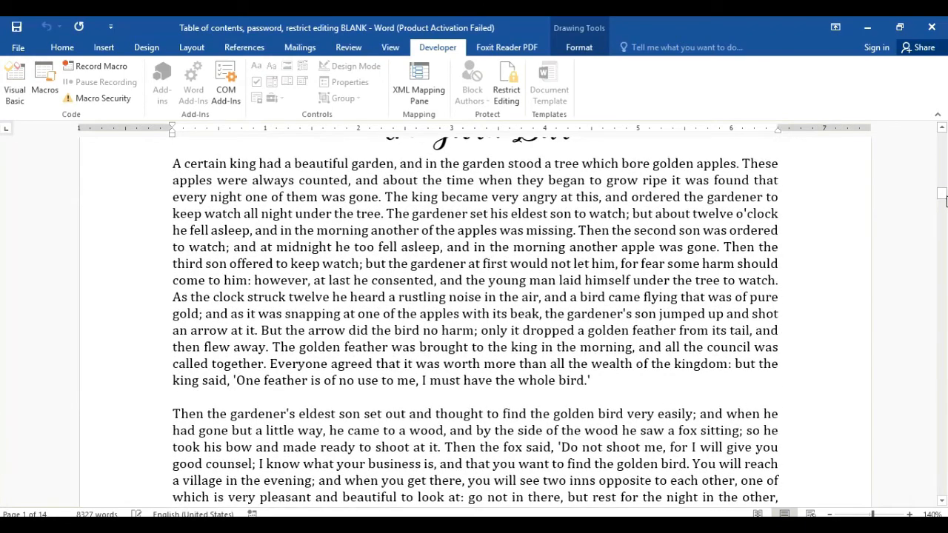
click(592, 375)
key(BackSpace)
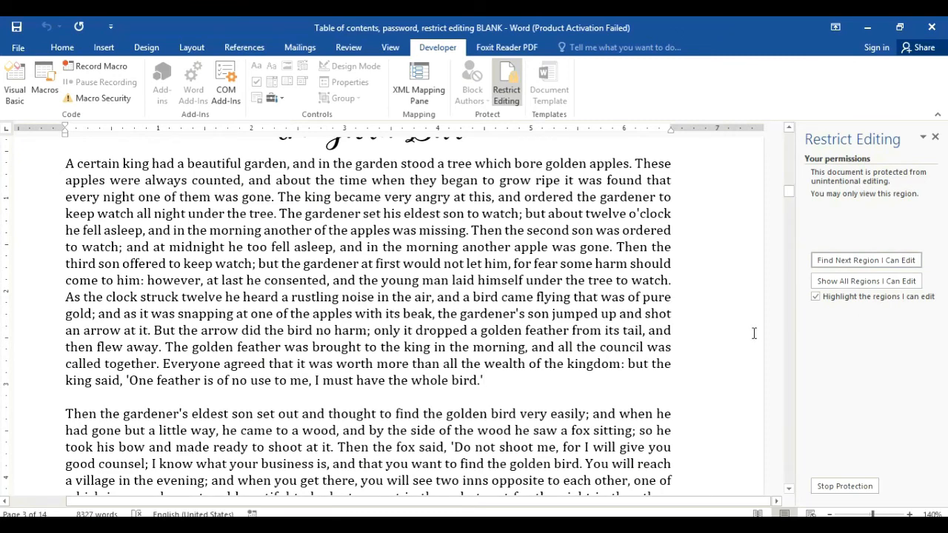
Step: Unprotect the document with its password and retype the paragraph's last word as 'bird.''
click(863, 488)
text(•)
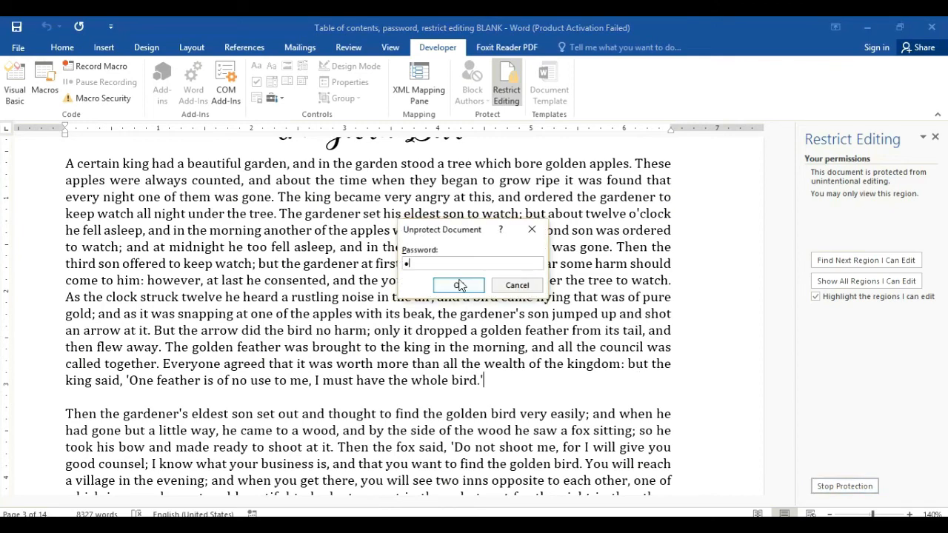
text(••••)
click(460, 285)
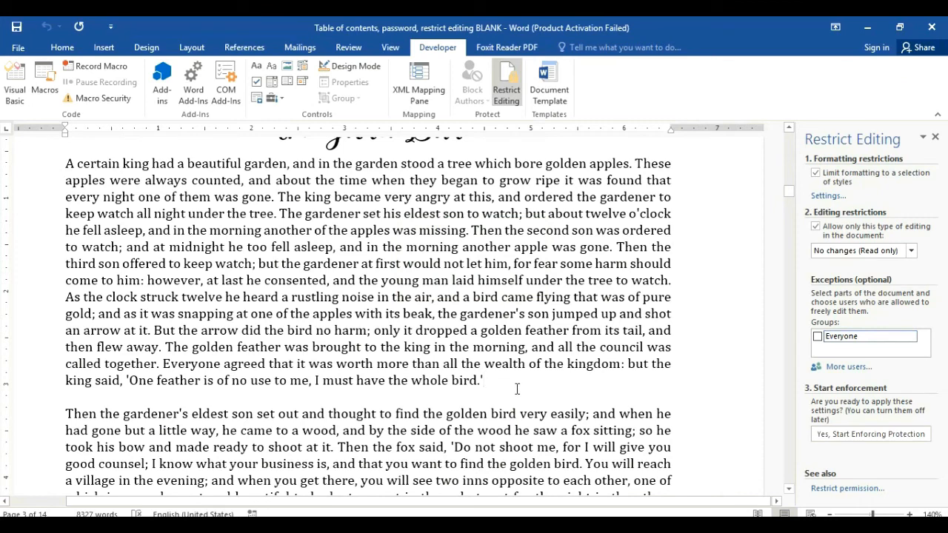
key(BackSpace)
key(BackSpace)
key(BackSpace)
key(BackSpace)
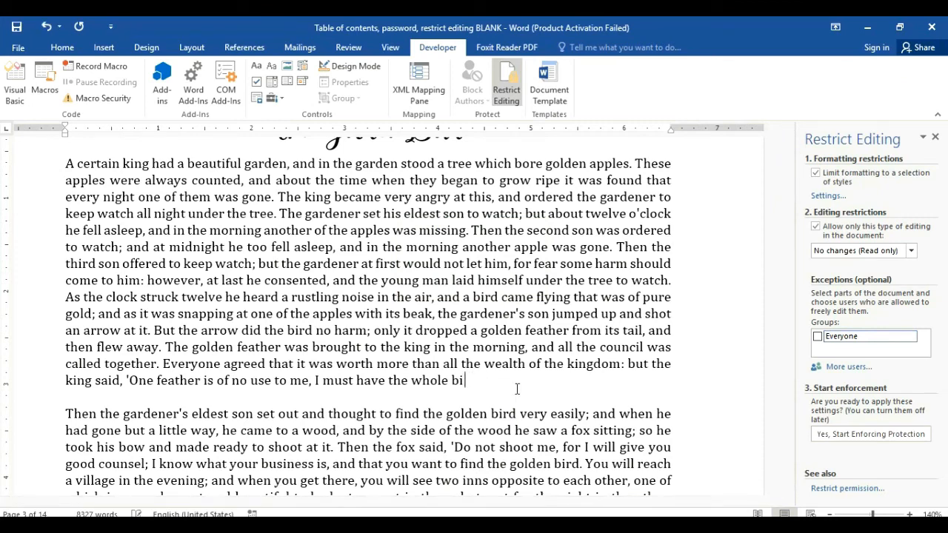
key(BackSpace)
key(BackSpace)
text(bird.')
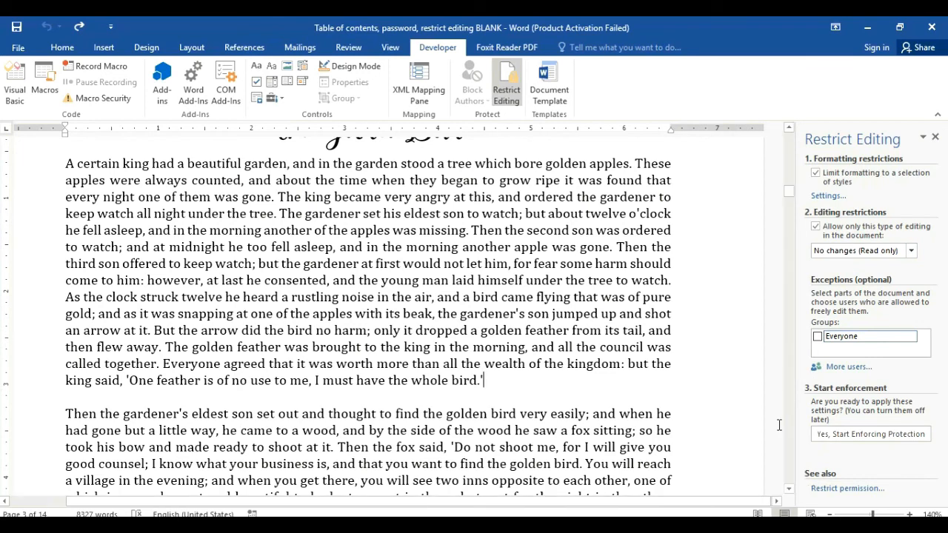
Step: Re-enforce editing protection with no password, close the pane, and scroll back to the top
click(506, 80)
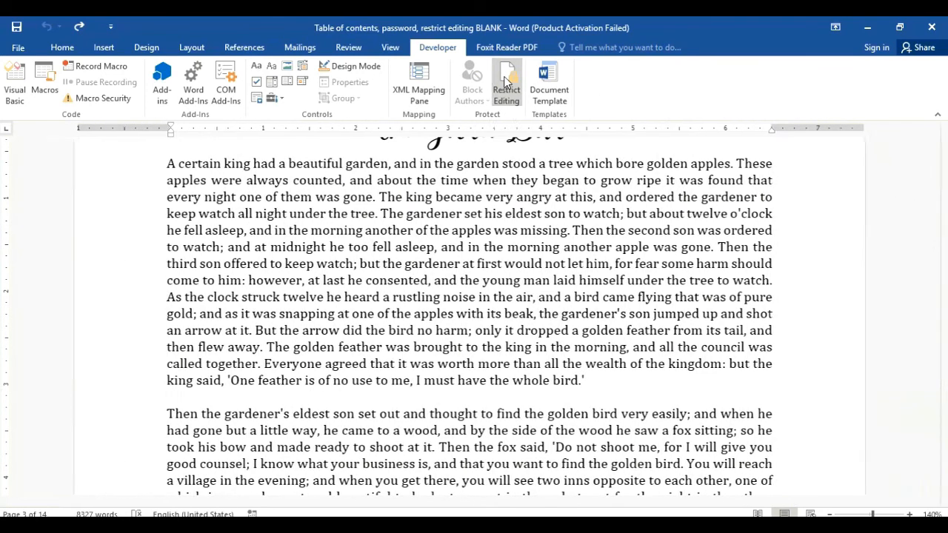
click(506, 80)
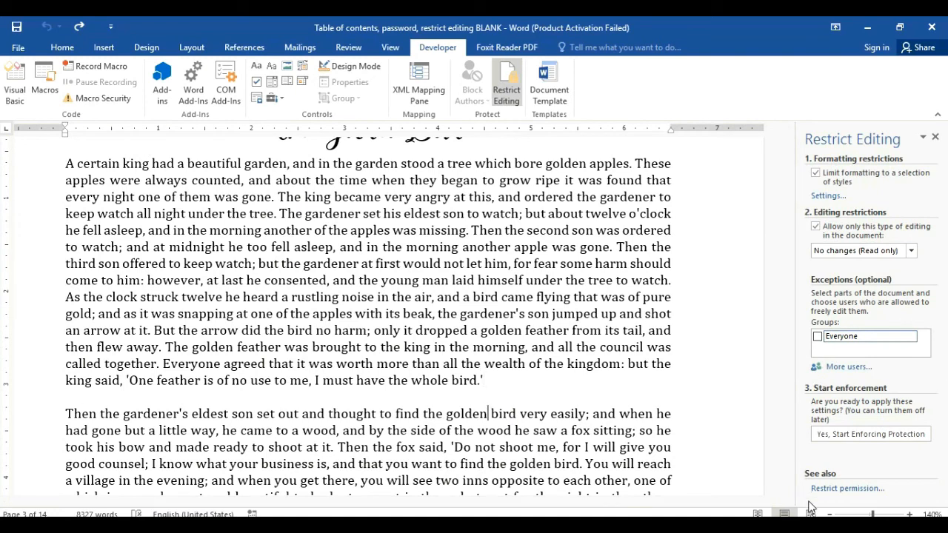
click(821, 435)
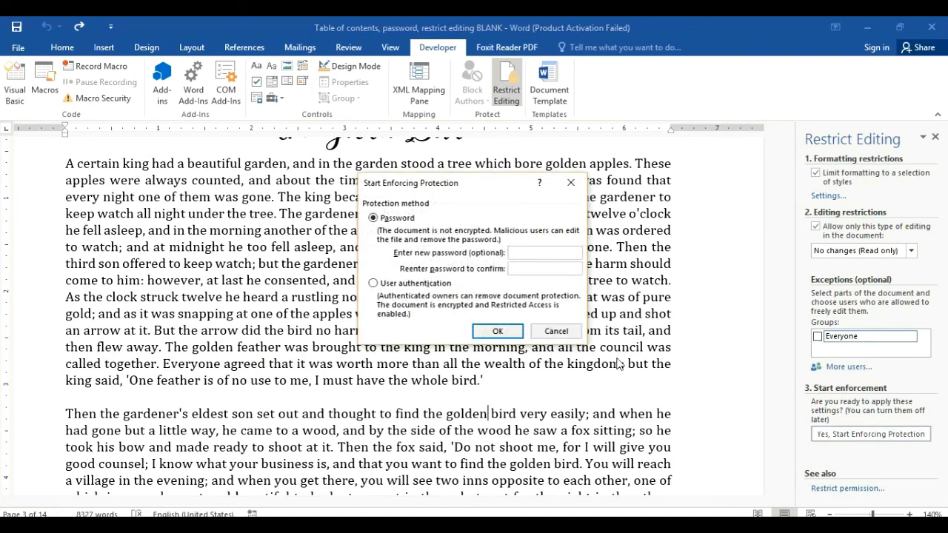
click(508, 330)
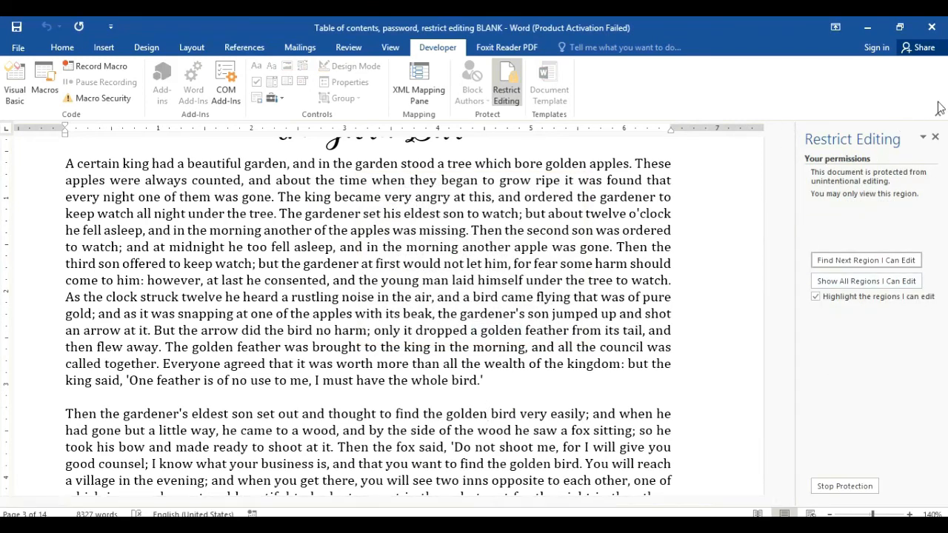
click(935, 137)
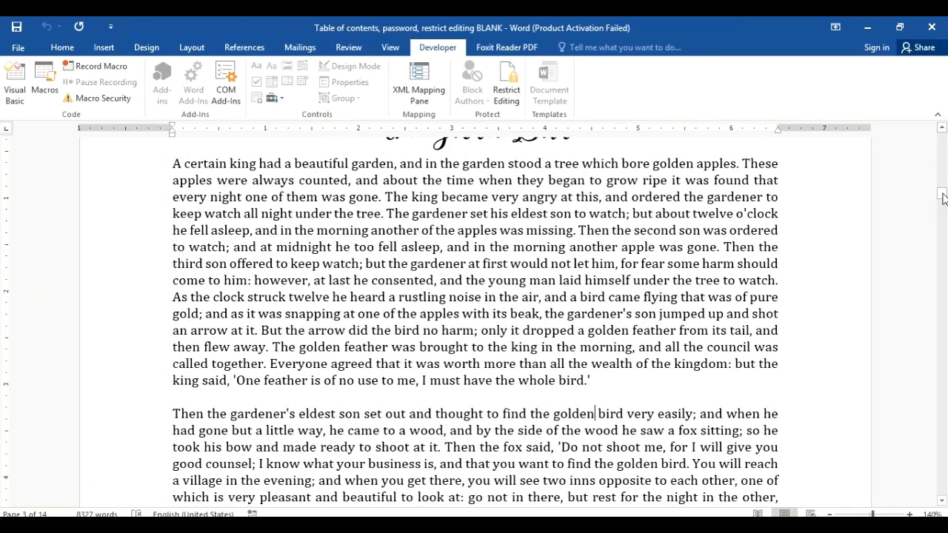
drag(943, 197, 944, 146)
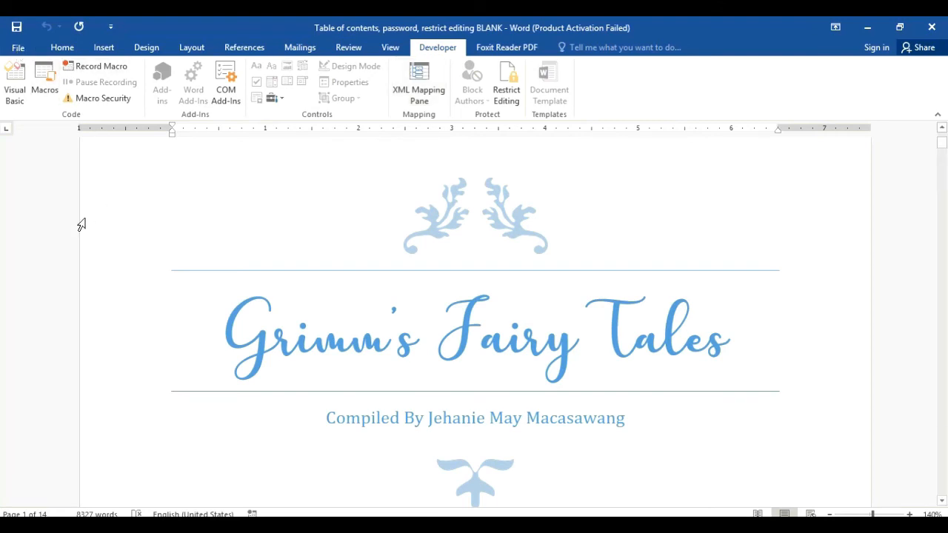
Step: Encrypt the document with an open password, entered and confirmed
click(19, 48)
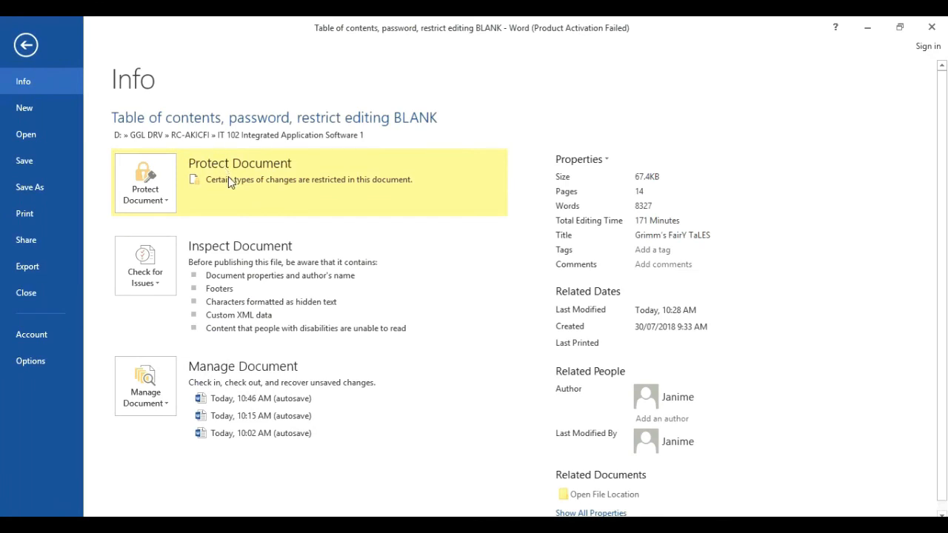
click(166, 201)
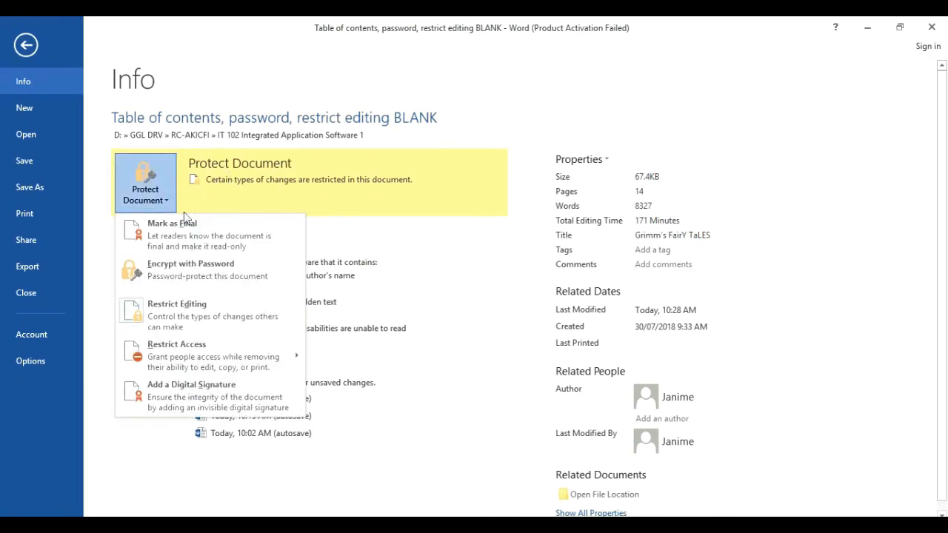
click(215, 283)
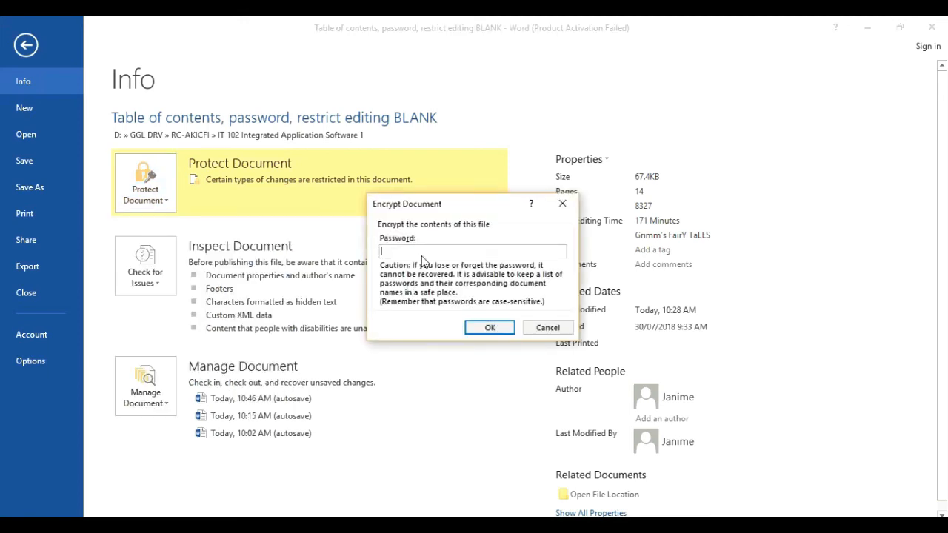
text(a)
key(Return)
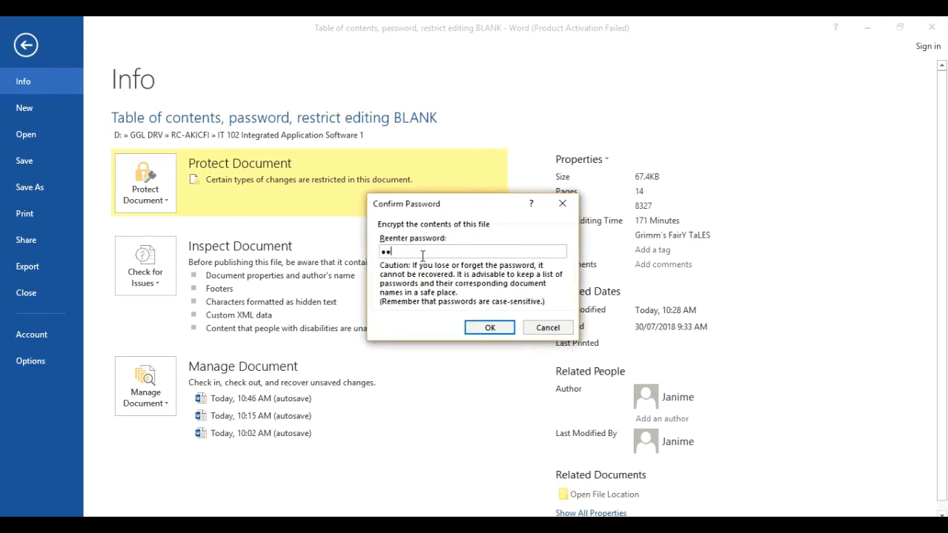
click(495, 329)
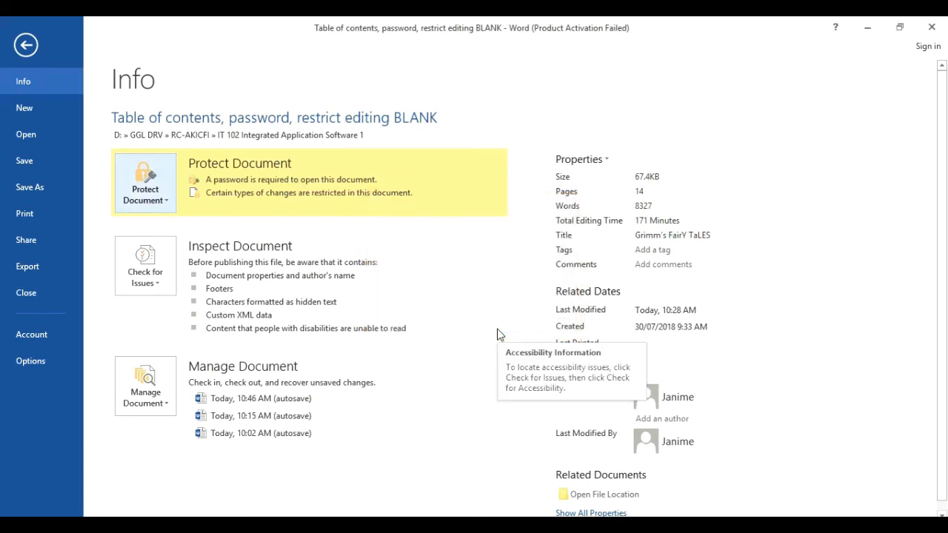
Step: Close the document in Word, saving the changes
click(25, 45)
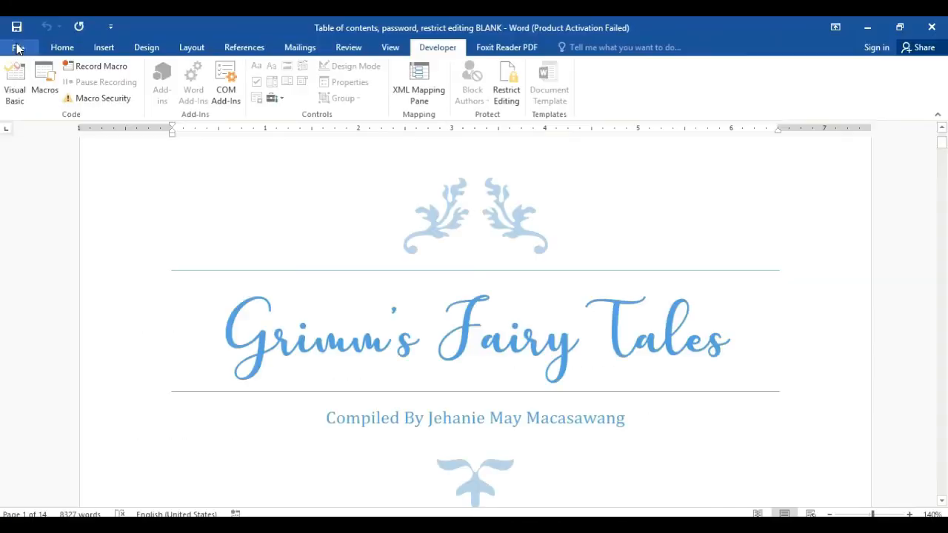
click(945, 27)
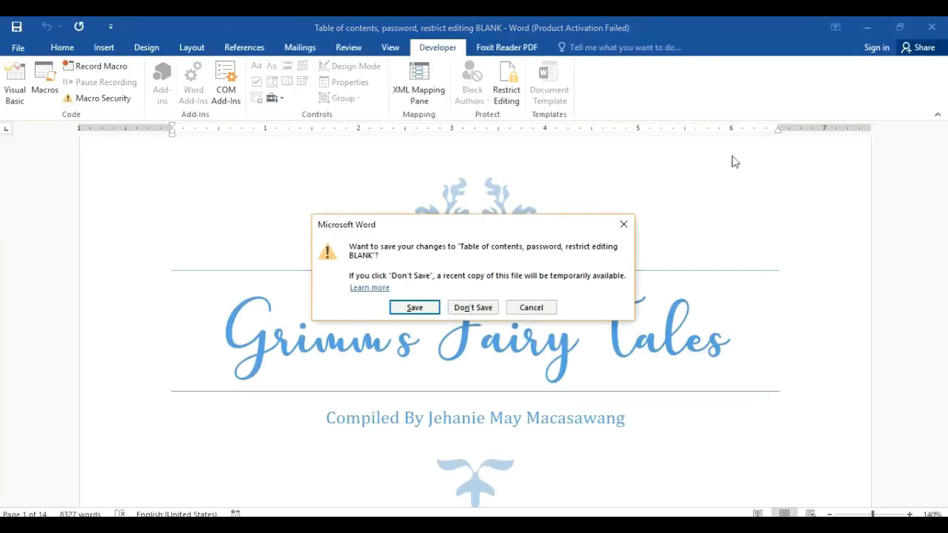
click(414, 308)
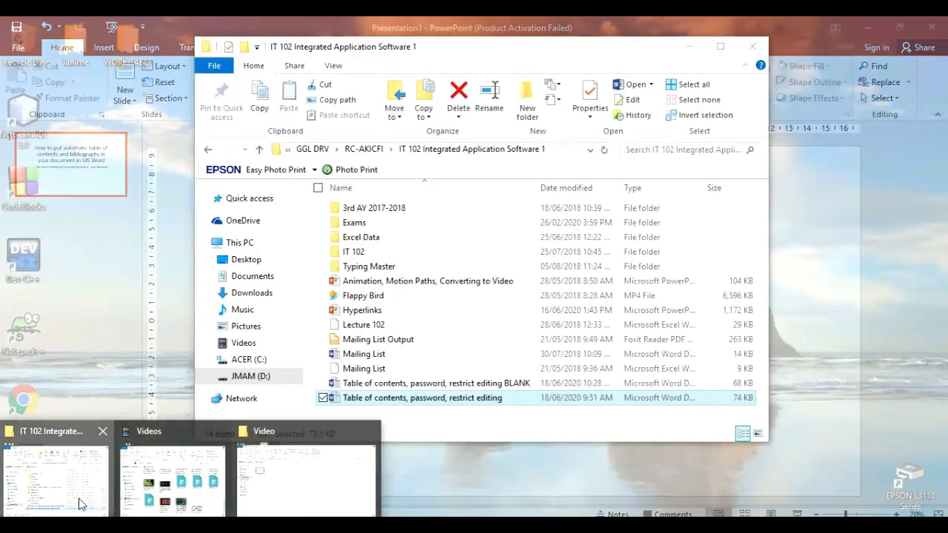
Step: Open 'Table of contents, password, restrict editing BLANK' from the IT 102 folder to test its password
click(82, 503)
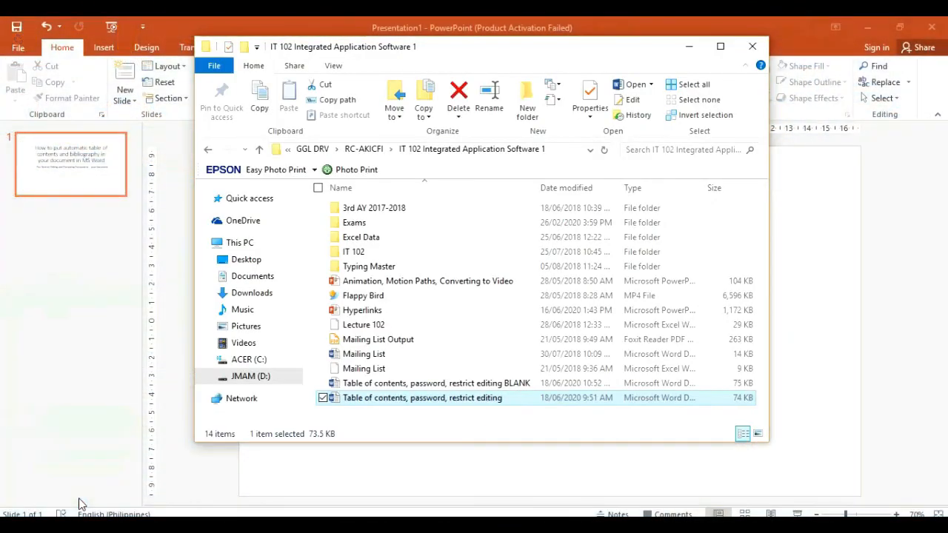
click(449, 386)
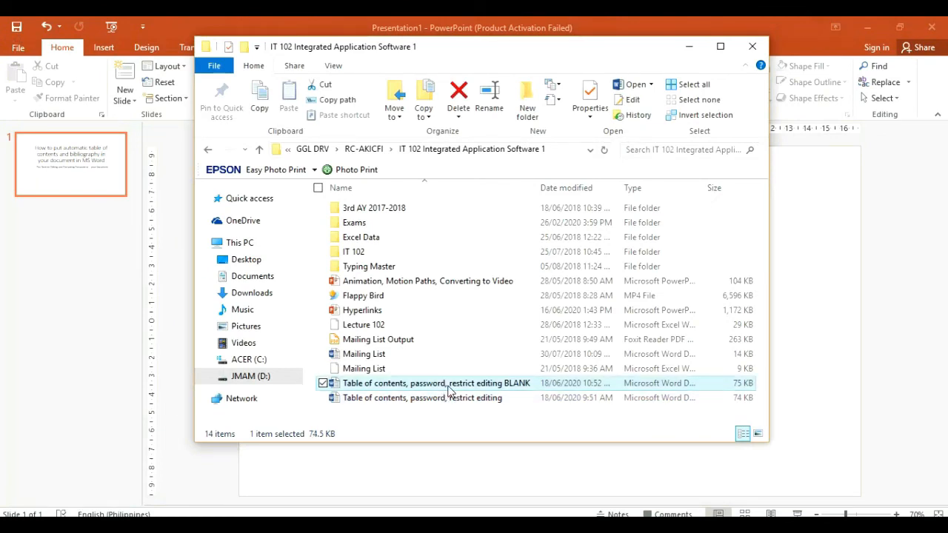
double_click(450, 391)
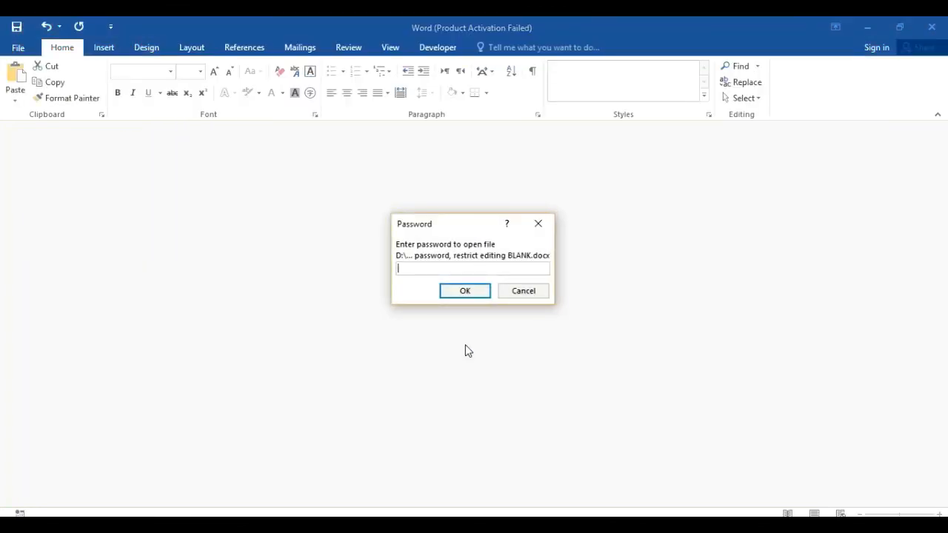
Step: Enter the open password, dismiss the activation notice, and switch to Print Layout view
text(•••••)
key(Return)
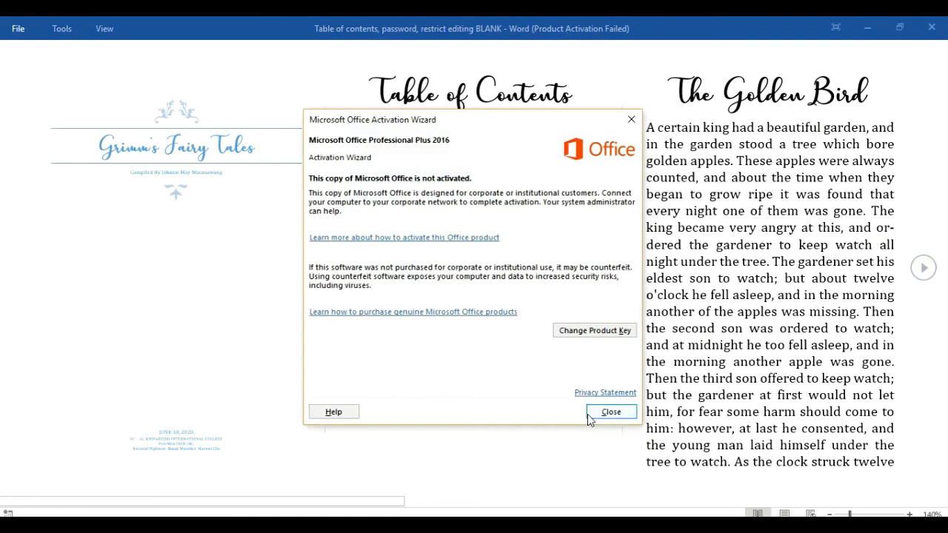
click(612, 413)
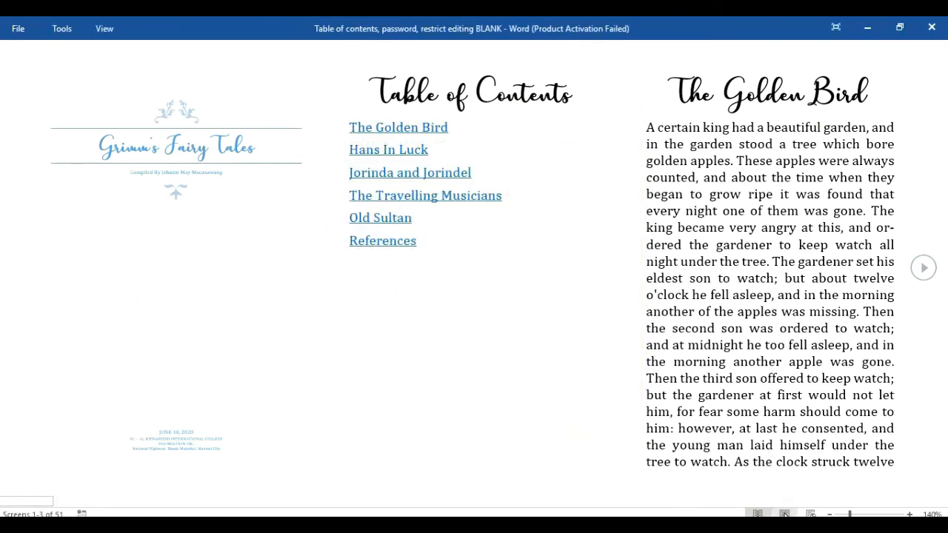
click(786, 514)
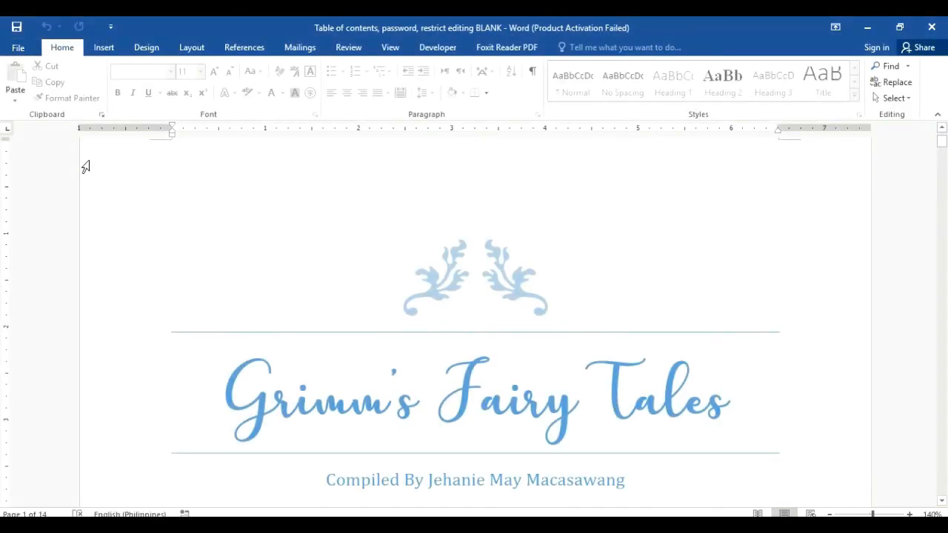
Step: Remove the document's open password via Encrypt with Password
click(16, 49)
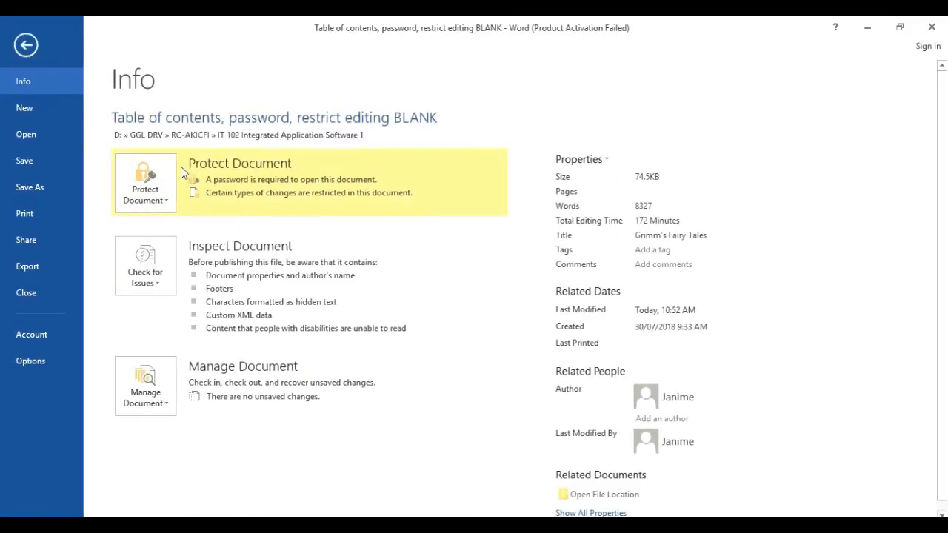
click(161, 201)
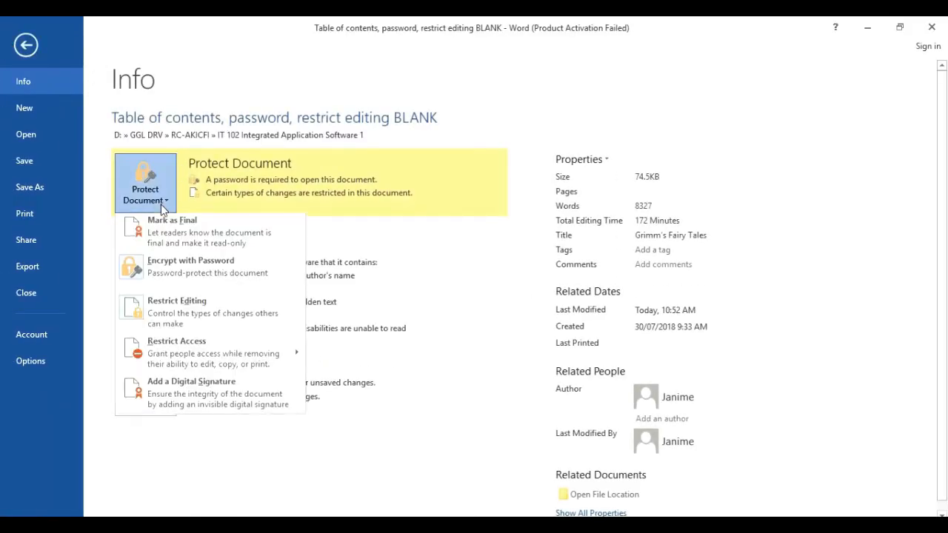
click(192, 269)
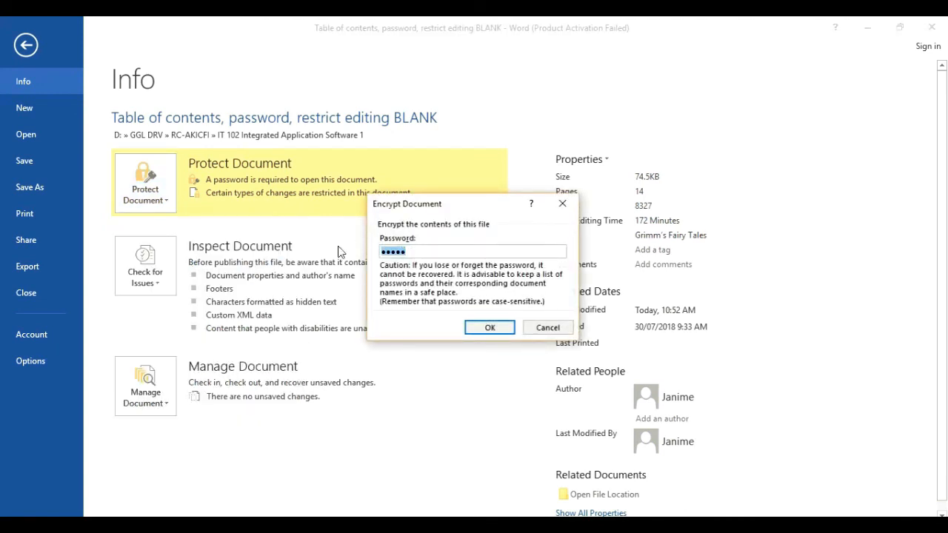
key(BackSpace)
key(BackSpace)
key(BackSpace)
key(BackSpace)
key(BackSpace)
click(488, 328)
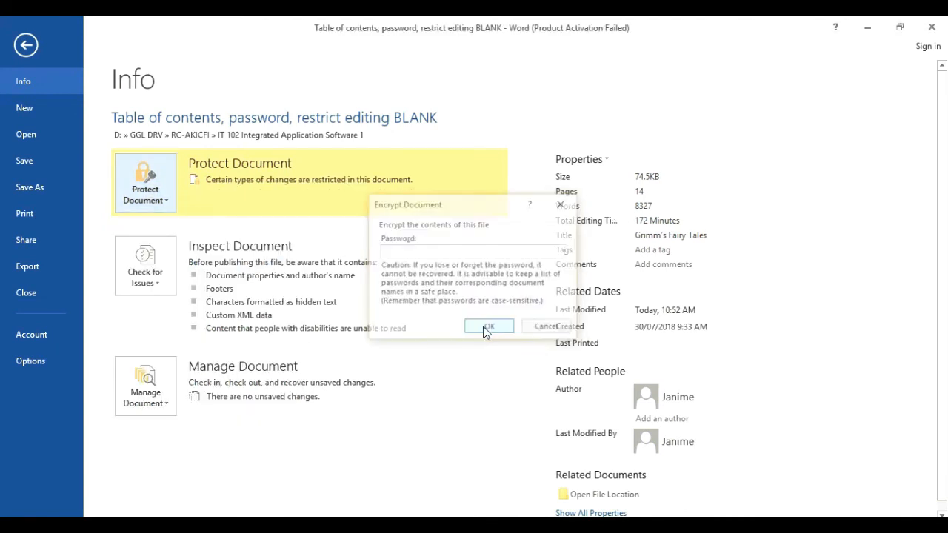
Step: Save and close the document, then reopen the BLANK file from Explorer
click(27, 46)
click(945, 25)
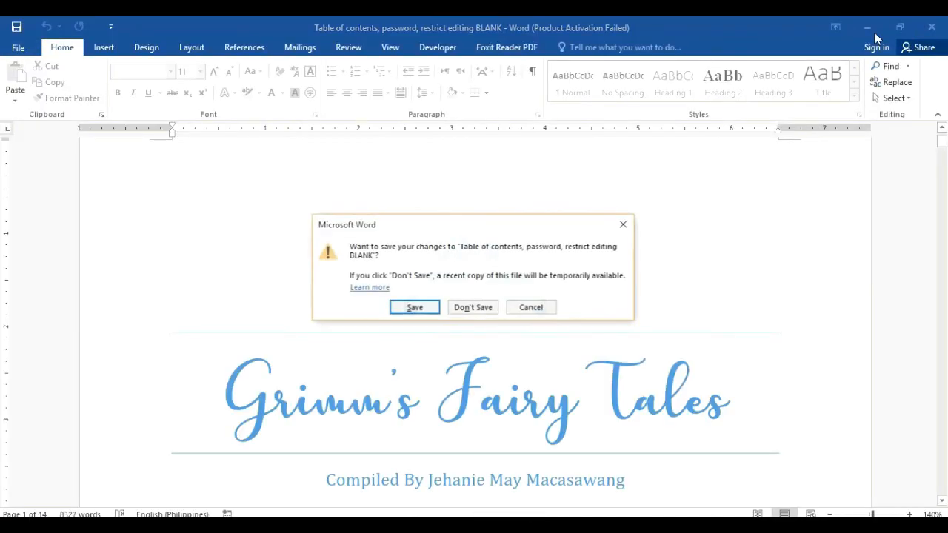
key(Return)
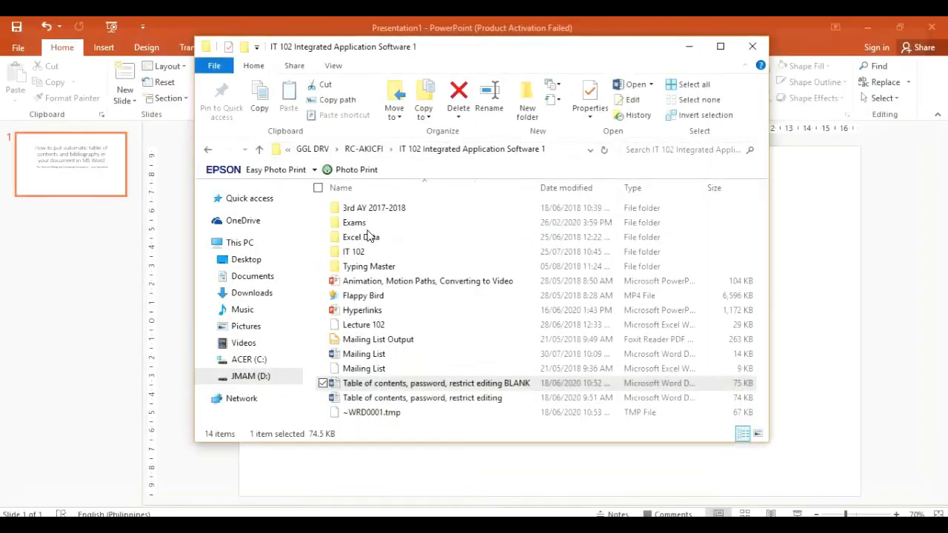
double_click(407, 383)
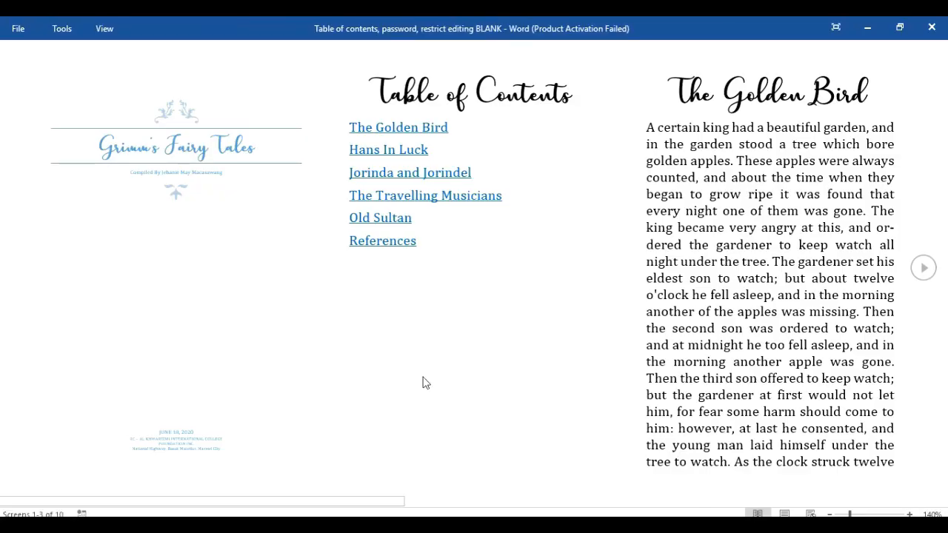
Step: Dismiss the activation notice, switch to Print Layout, and show the hidden system tray icons
click(627, 417)
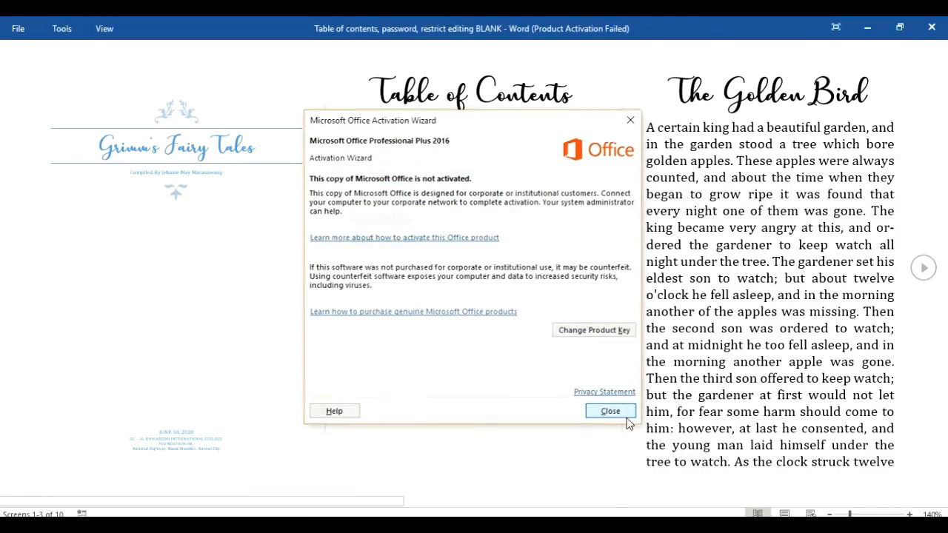
click(794, 513)
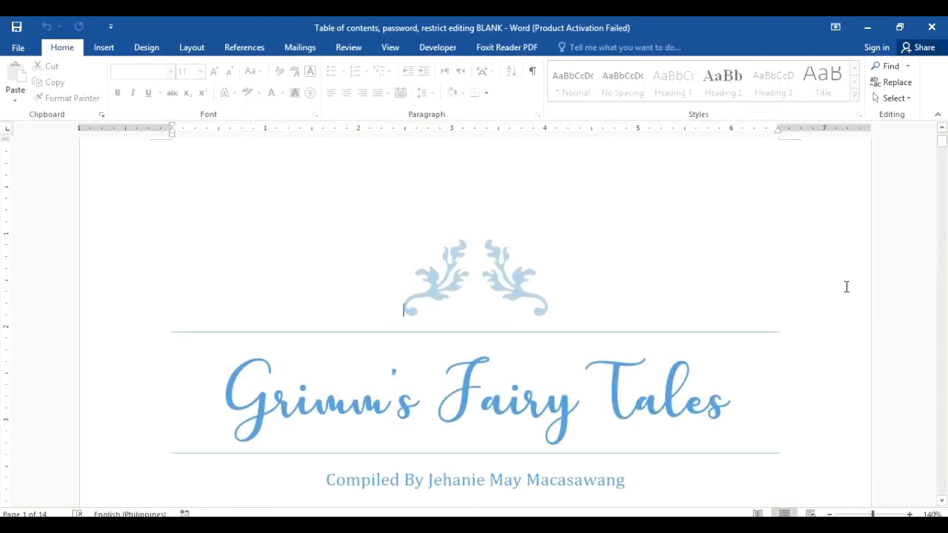
mouse_move(943, 144)
mouse_down()
mouse_move(943, 174)
mouse_move(943, 146)
mouse_up()
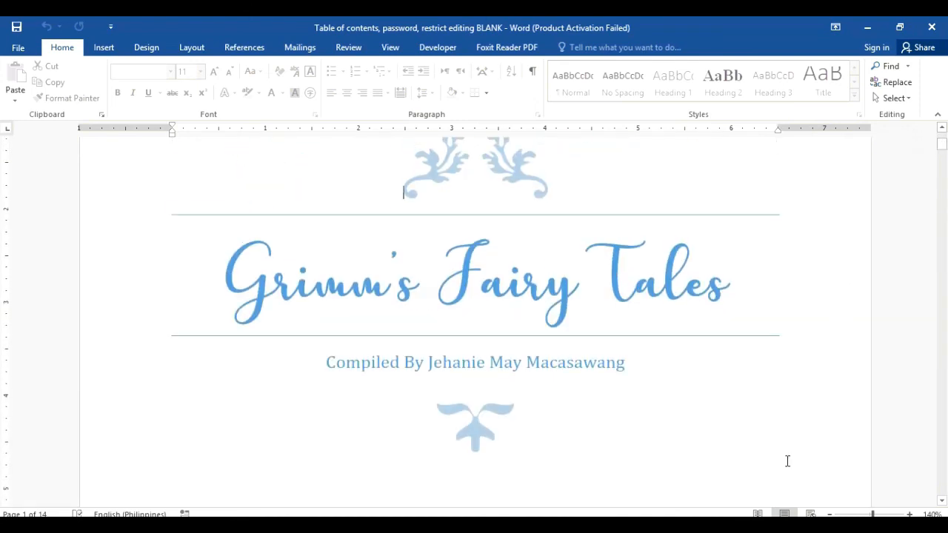
click(714, 528)
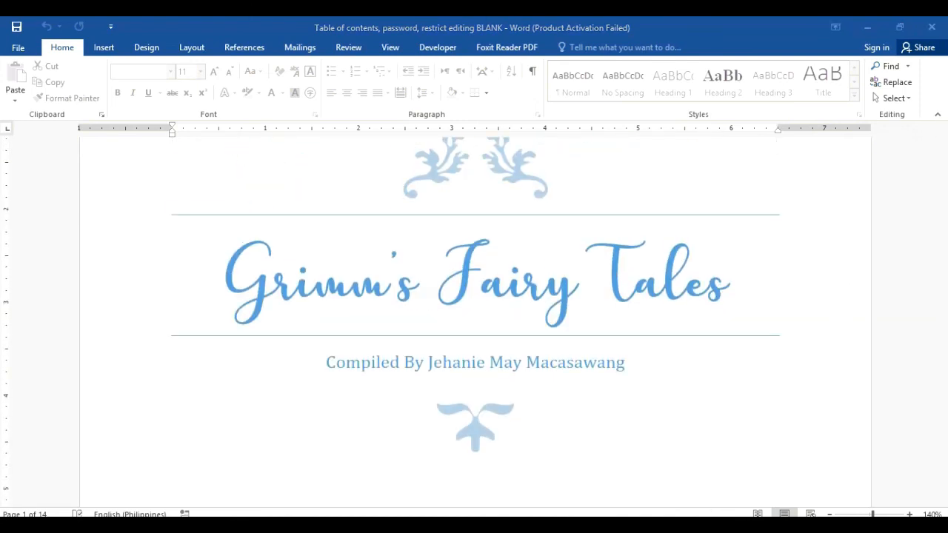
click(790, 527)
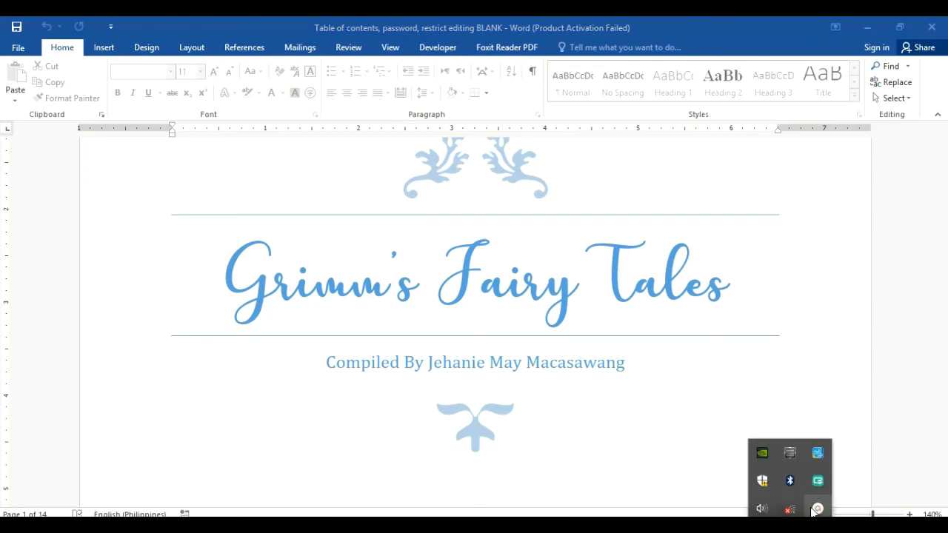